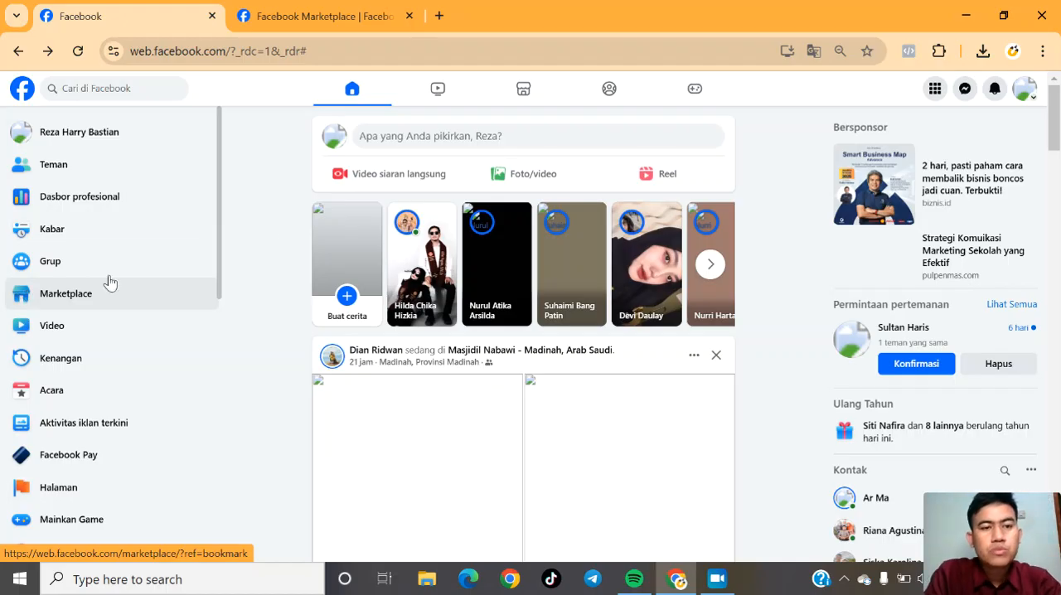
Start a new Barang dijual listing in Marketplace and add the kerupukk image from Downloads as its photo.
{"action": "left_click", "coordinate": [24, 298]}
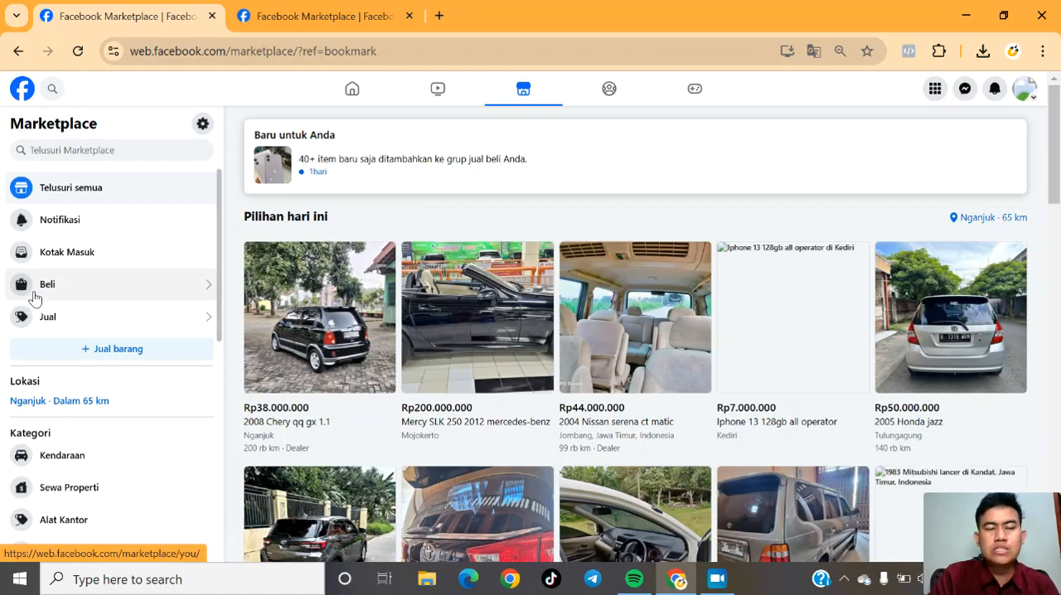
{"action": "left_click", "coordinate": [106, 355]}
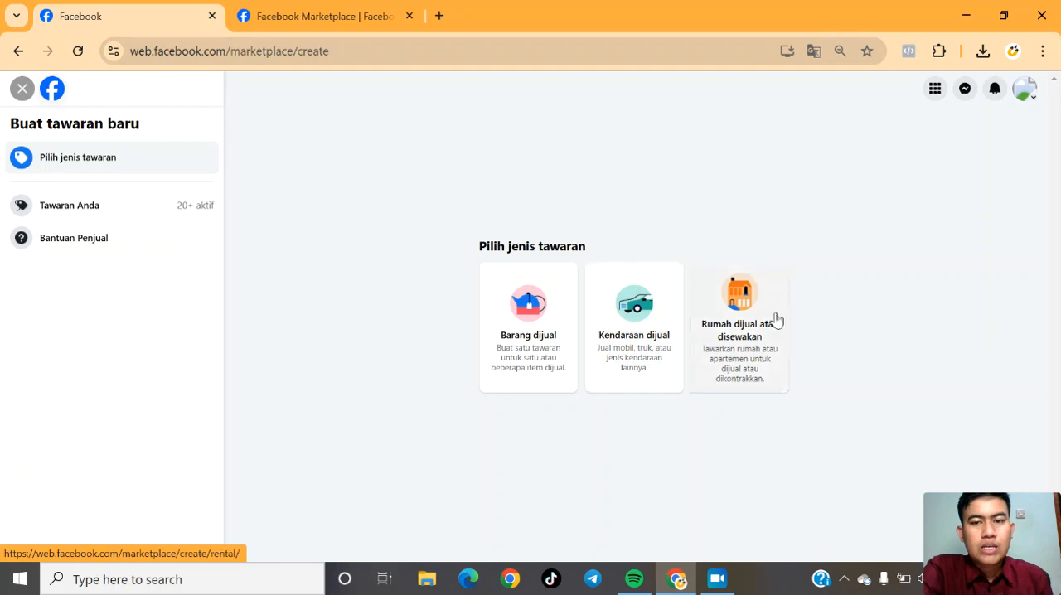
{"action": "left_click", "coordinate": [528, 320]}
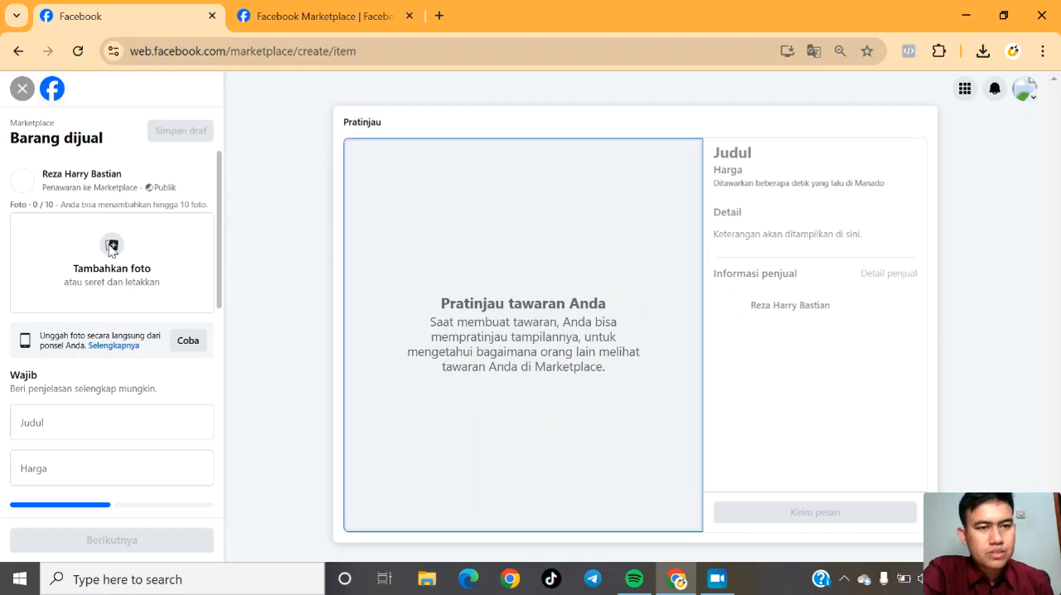
{"action": "left_click", "coordinate": [111, 247]}
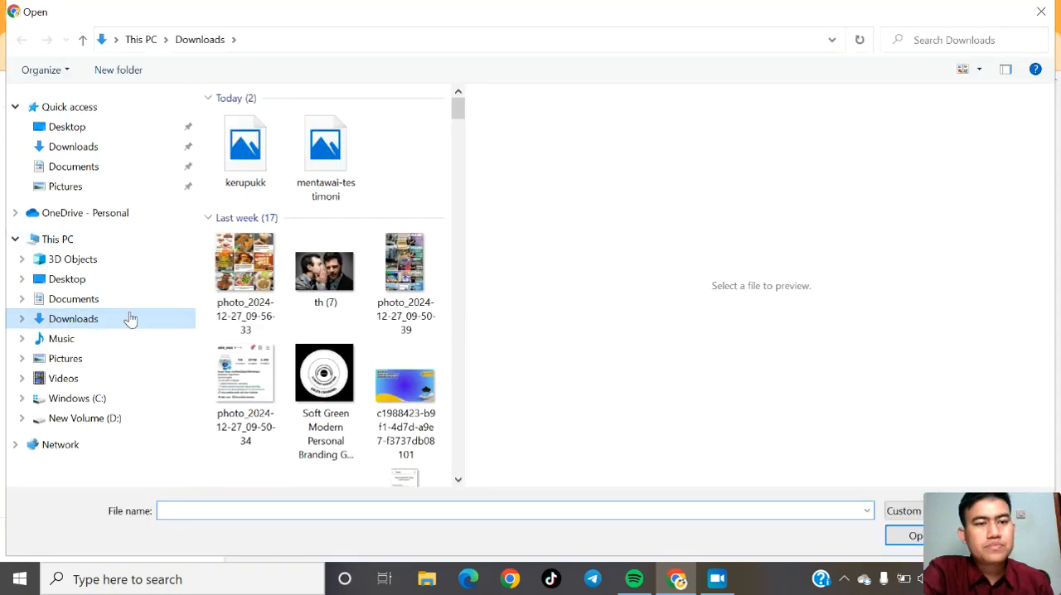
{"action": "double_click", "coordinate": [256, 170]}
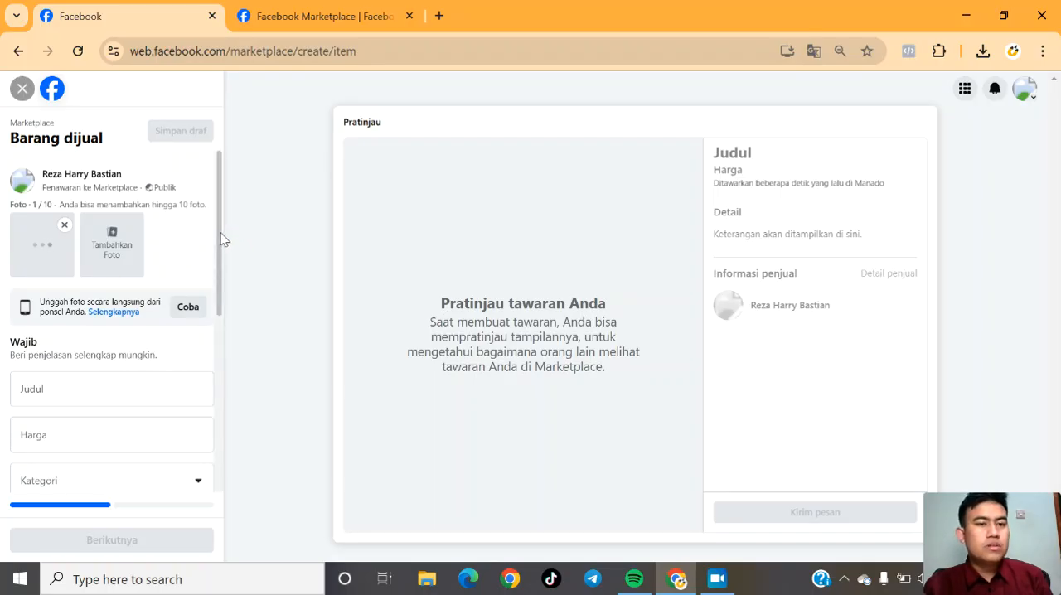
Enter "Kerupuk Putih" as the title of the listing.
{"action": "scroll", "coordinate": [222, 251], "scroll_direction": "down", "scroll_amount": 1}
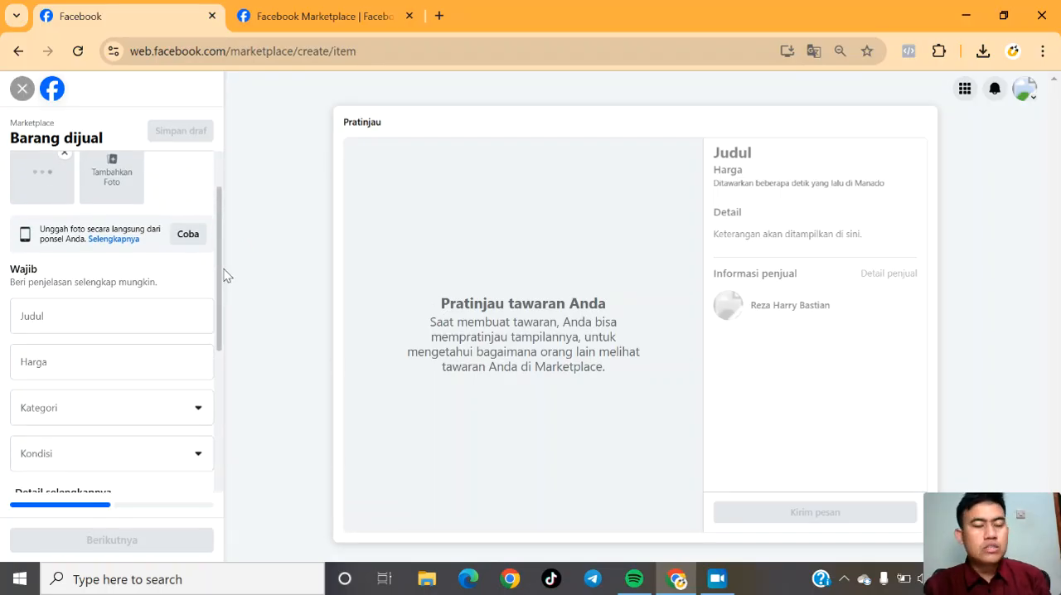
{"action": "scroll", "coordinate": [222, 257], "scroll_direction": "up", "scroll_amount": 1}
{"action": "scroll", "coordinate": [223, 255], "scroll_direction": "down", "scroll_amount": 1}
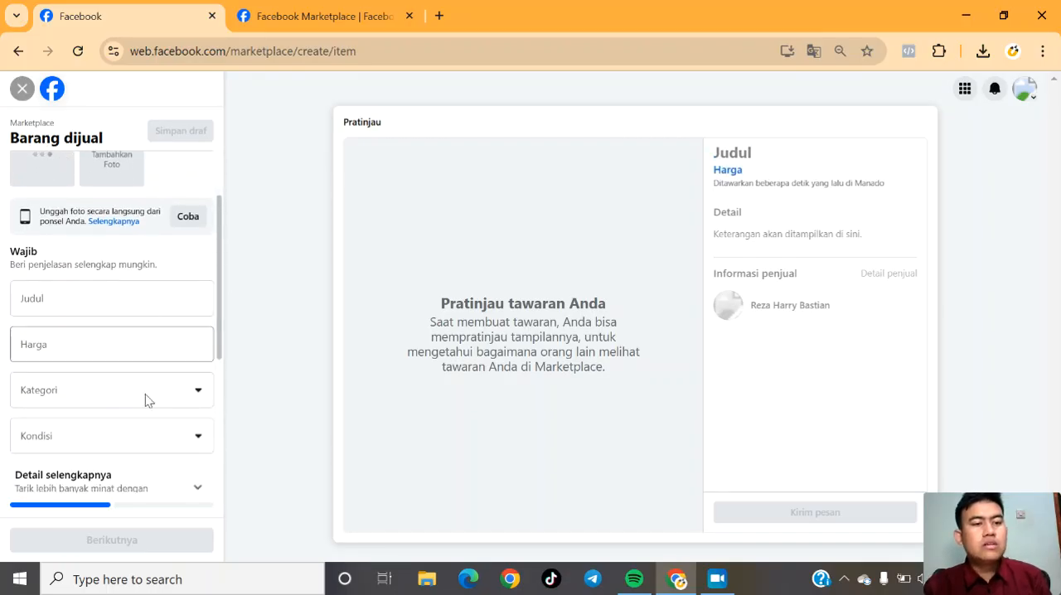
{"action": "left_click_drag", "start_coordinate": [222, 290], "coordinate": [220, 310]}
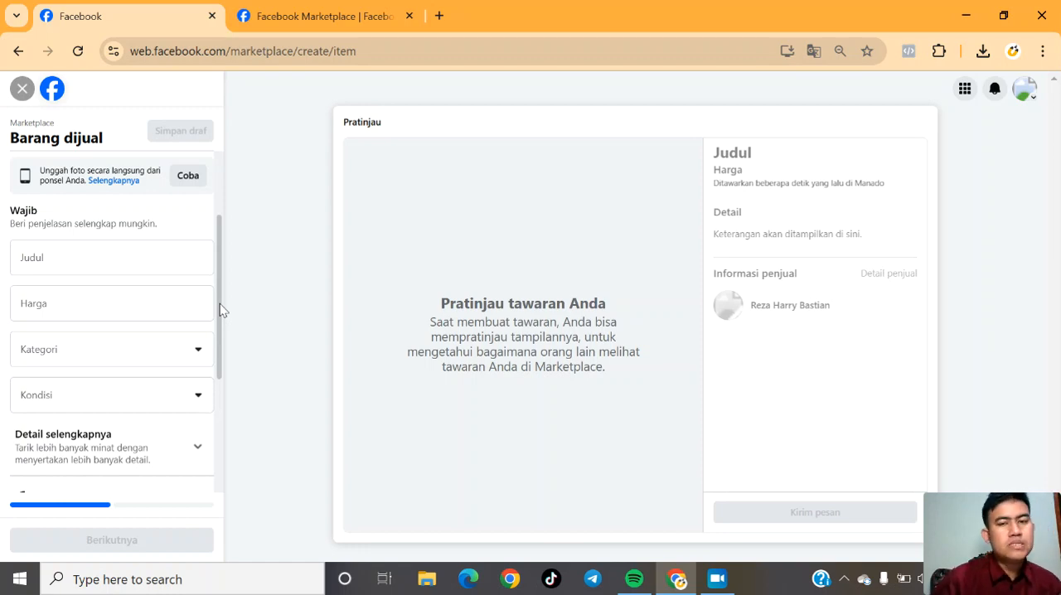
{"action": "left_click_drag", "start_coordinate": [222, 310], "coordinate": [229, 283]}
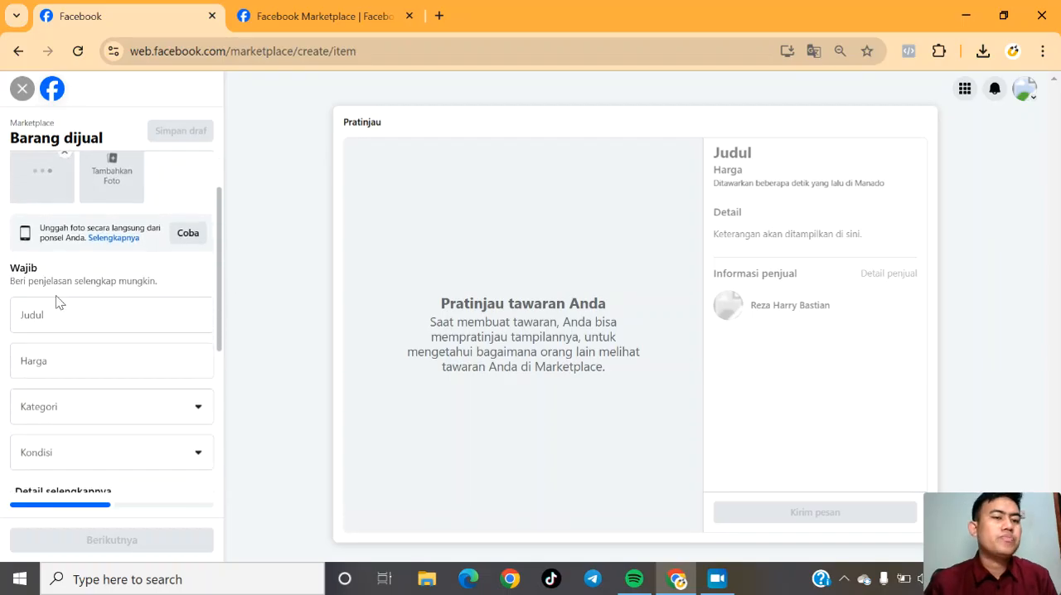
{"action": "left_click", "coordinate": [46, 303]}
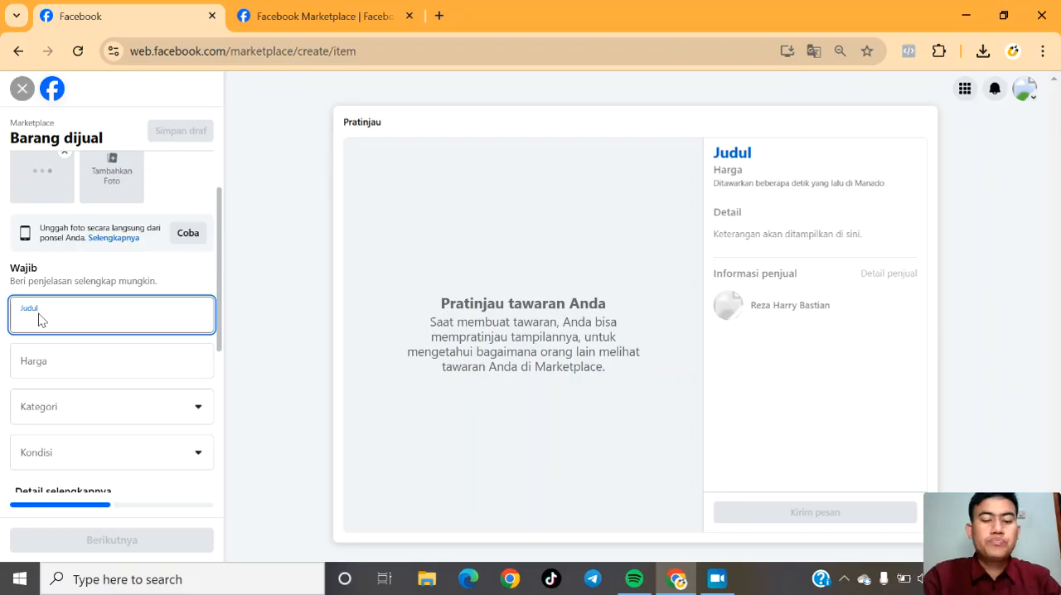
{"action": "type", "text": "K"}
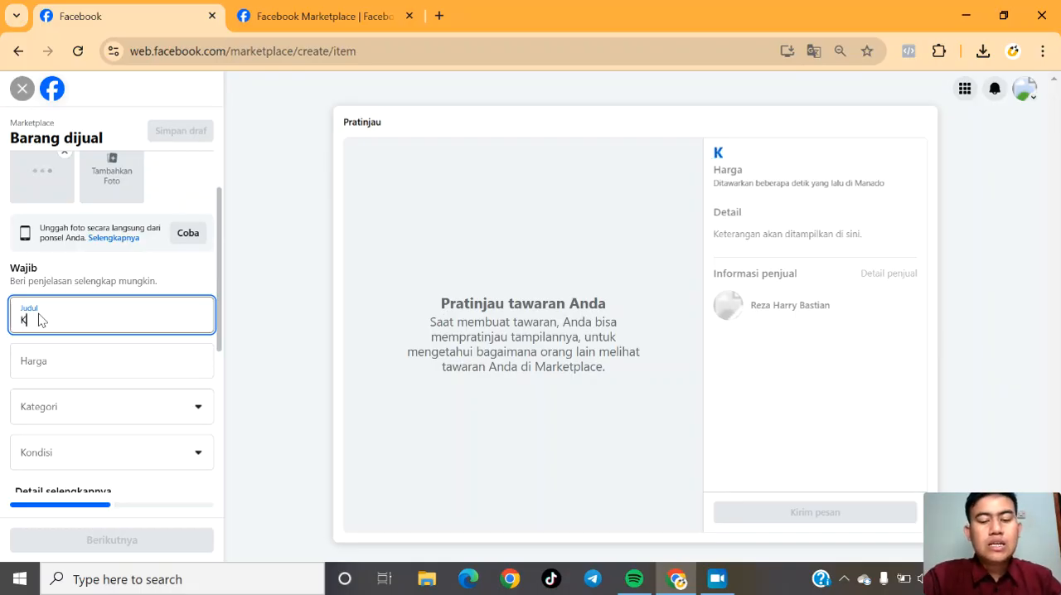
{"action": "type", "text": "erp"}
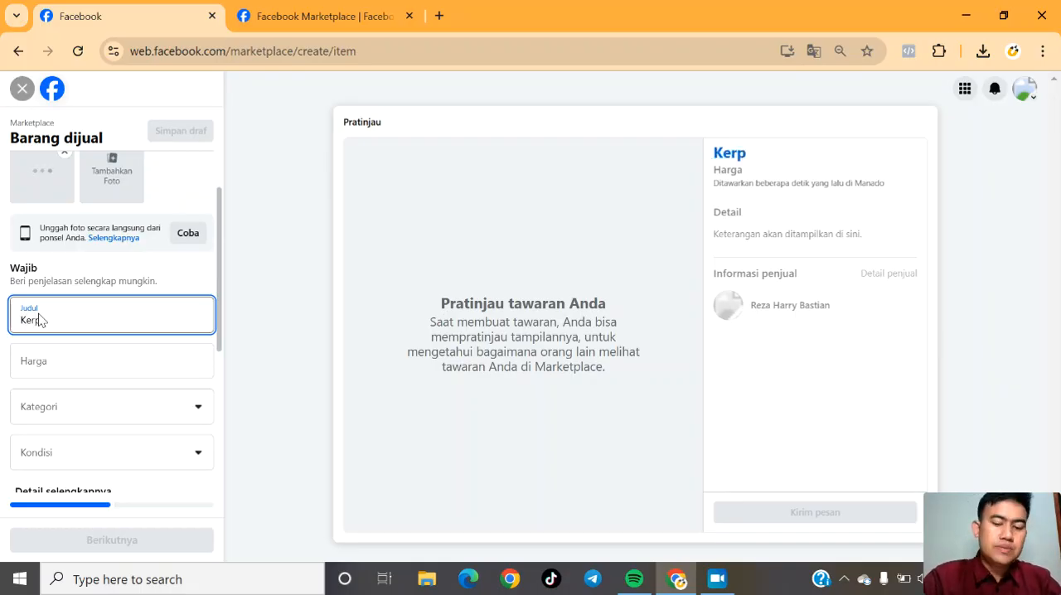
{"action": "key", "text": "BackSpace"}
{"action": "type", "text": "upuk"}
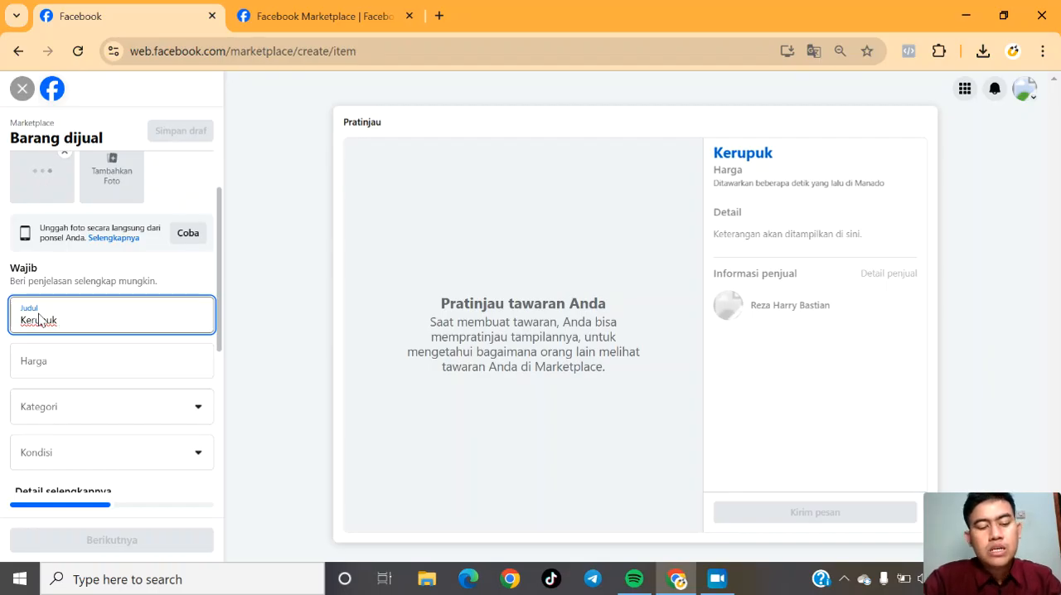
{"action": "type", "text": "Putih"}
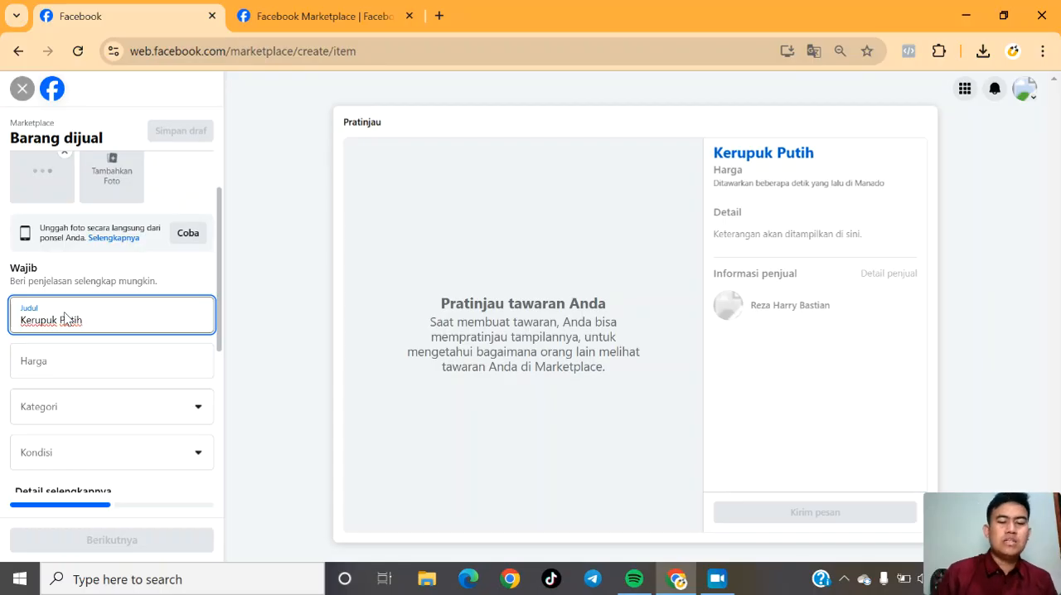
{"action": "type", "text": "Rasa"}
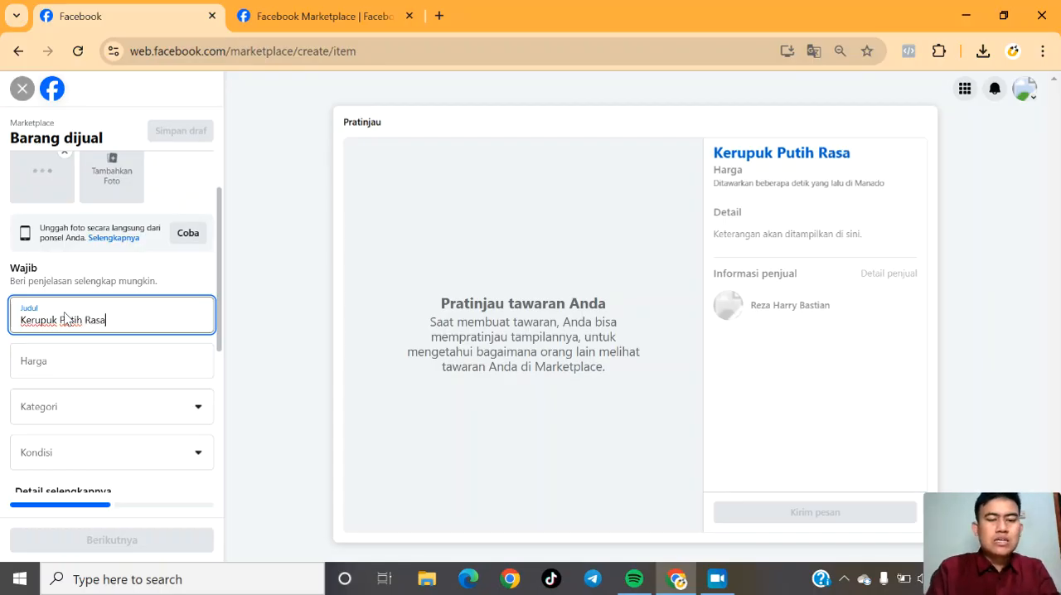
{"action": "type", "text": " K"}
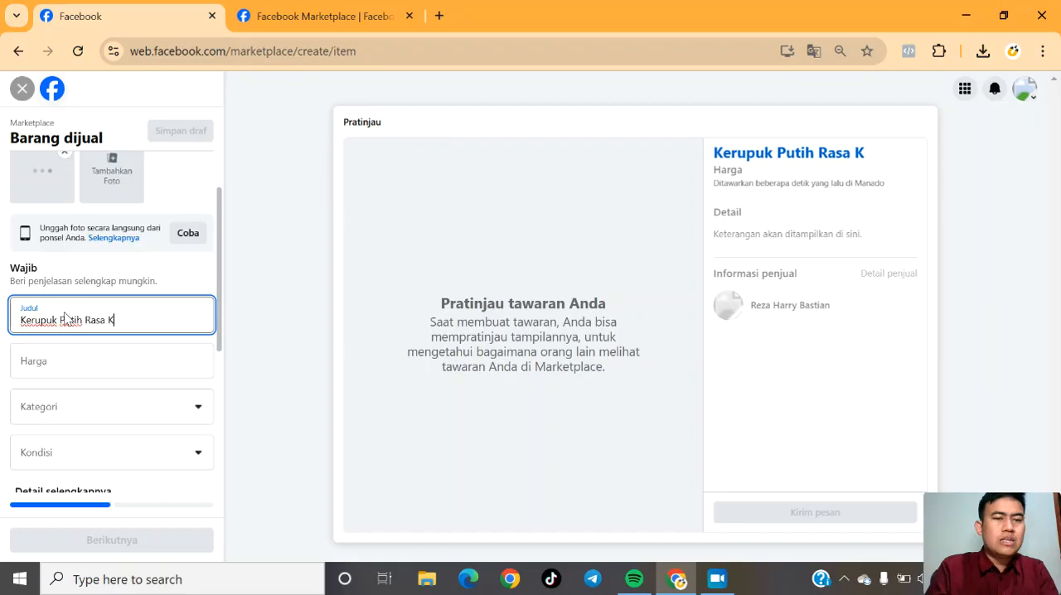
{"action": "type", "text": "has Daerah"}
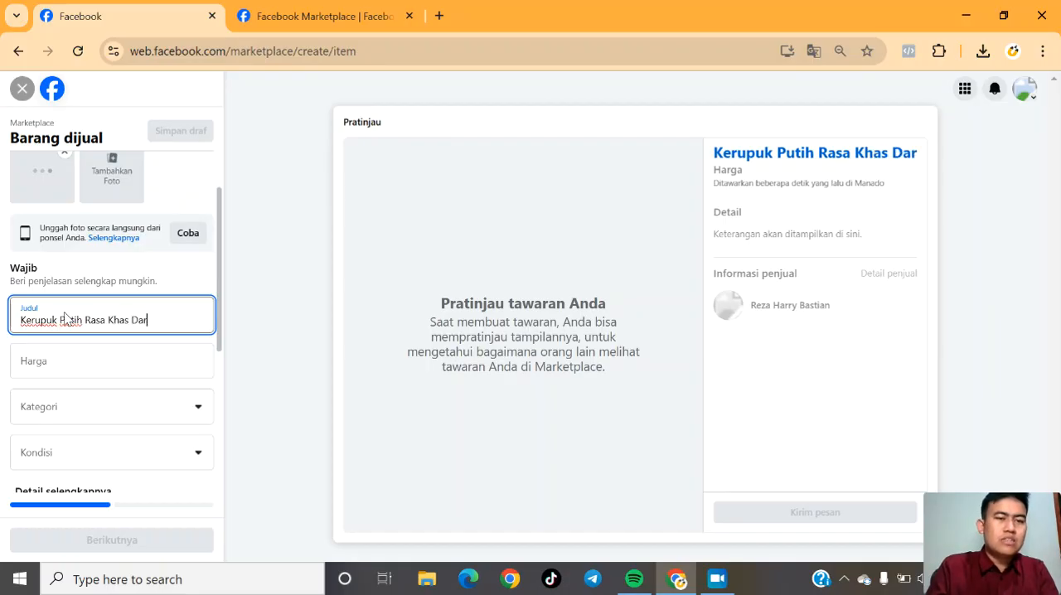
{"action": "key", "text": "BackSpace"}
{"action": "key", "text": "BackSpace"}
{"action": "key", "text": "BackSpace"}
{"action": "key", "text": "BackSpace"}
{"action": "key", "text": "BackSpace"}
{"action": "key", "text": "BackSpace"}
{"action": "key", "text": "BackSpace"}
{"action": "key", "text": "BackSpace"}
{"action": "key", "text": "BackSpace"}
{"action": "key", "text": "BackSpace"}
{"action": "key", "text": "BackSpace"}
{"action": "key", "text": "BackSpace"}
{"action": "key", "text": "BackSpace"}
{"action": "key", "text": "BackSpace"}
{"action": "key", "text": "BackSpace"}
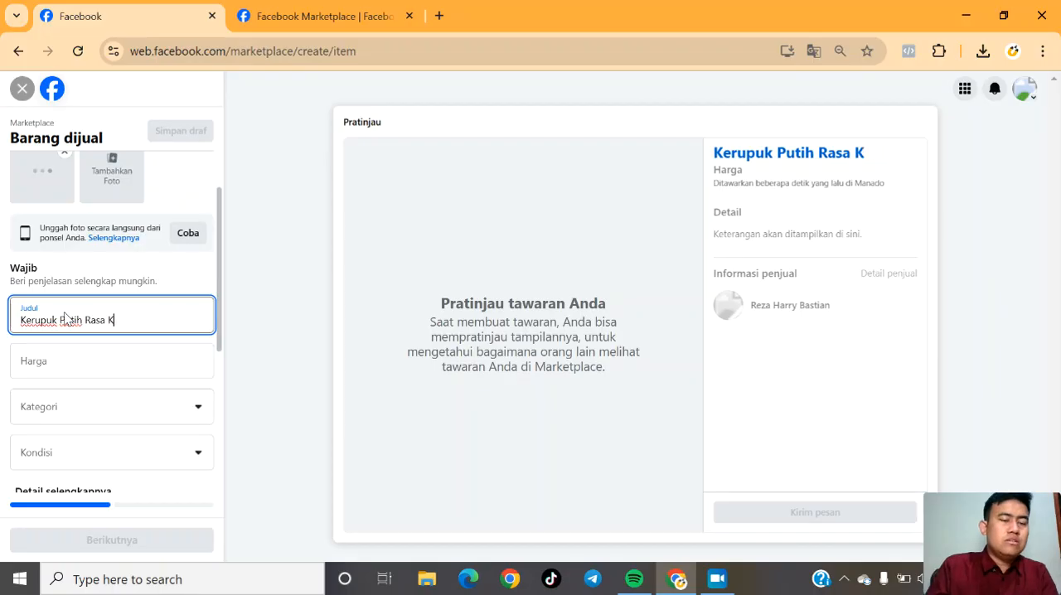
{"action": "key", "text": "BackSpace"}
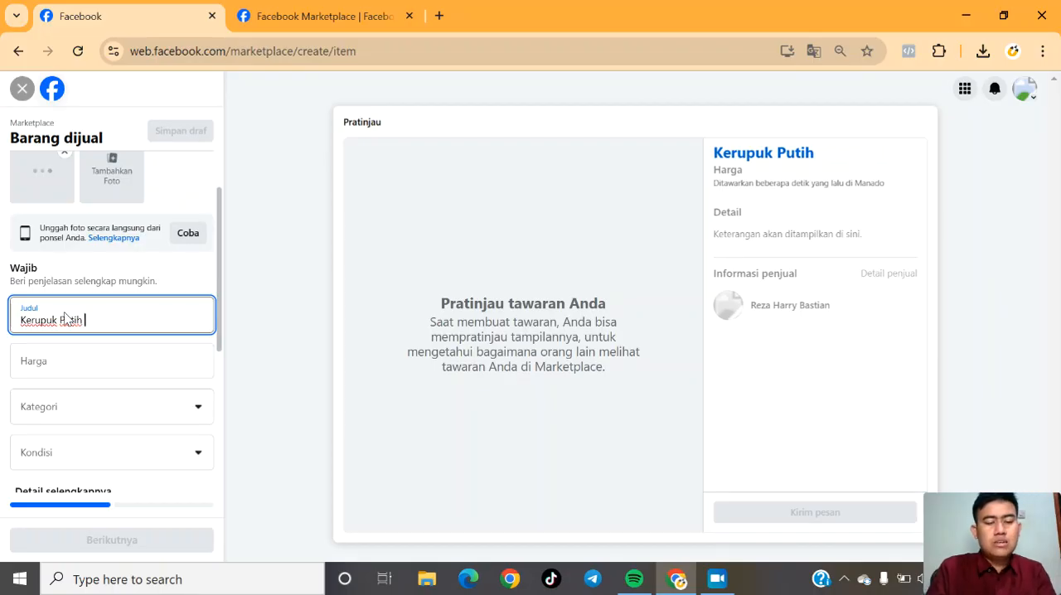
Extend the listing title with "3 Rasa" so it reads "Kerupuk Putih 3 Rasa".
{"action": "type", "text": "3 "}
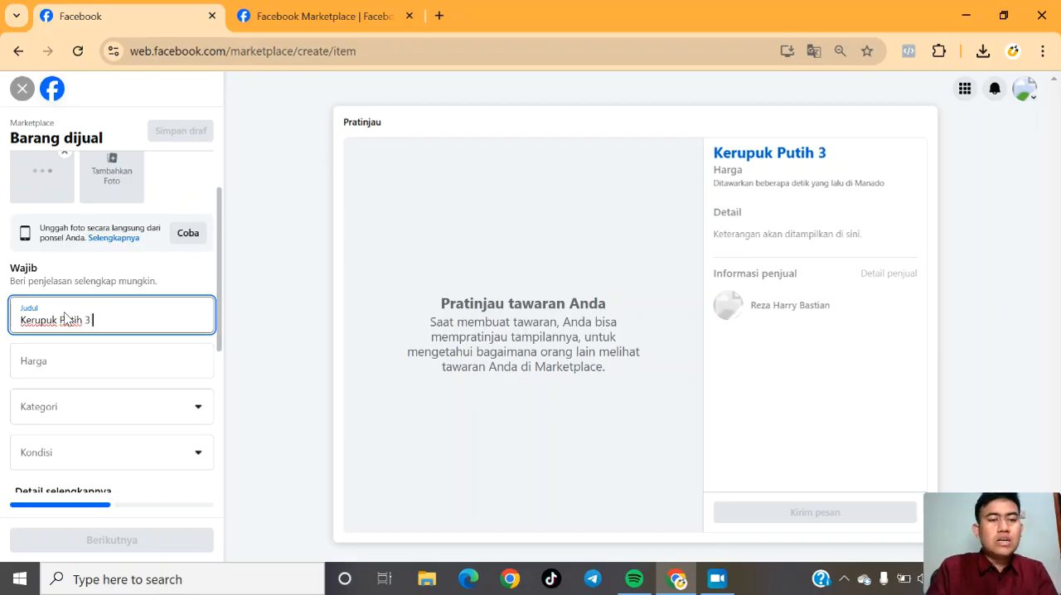
{"action": "type", "text": "rASA"}
{"action": "key", "text": "BackSpace"}
{"action": "key", "text": "BackSpace"}
{"action": "key", "text": "BackSpace"}
{"action": "key", "text": "BackSpace"}
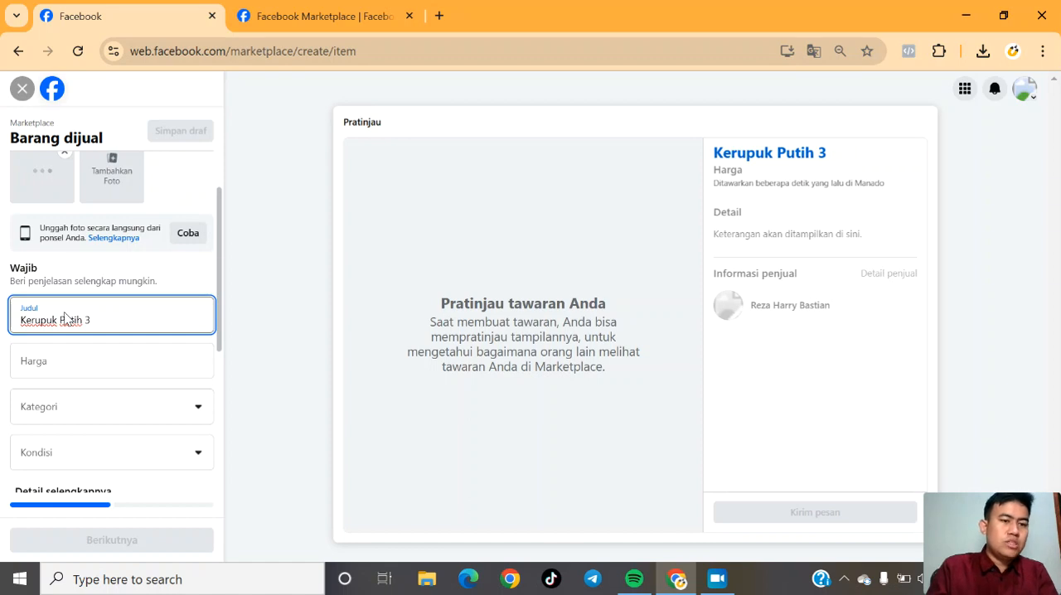
{"action": "type", "text": "Rasa"}
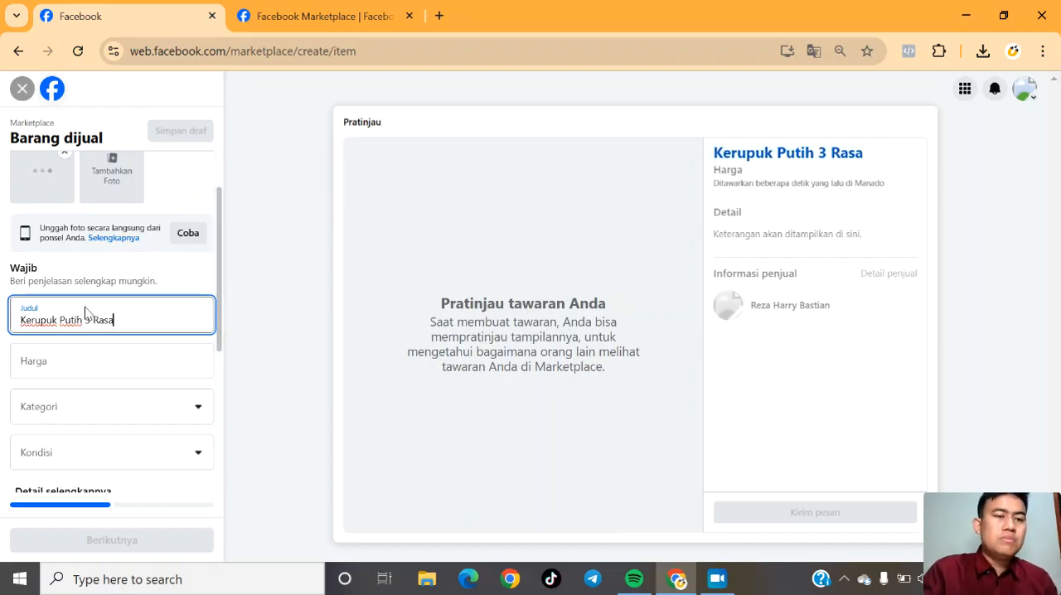
{"action": "double_click", "coordinate": [102, 320]}
{"action": "left_click_drag", "start_coordinate": [87, 320], "coordinate": [85, 320]}
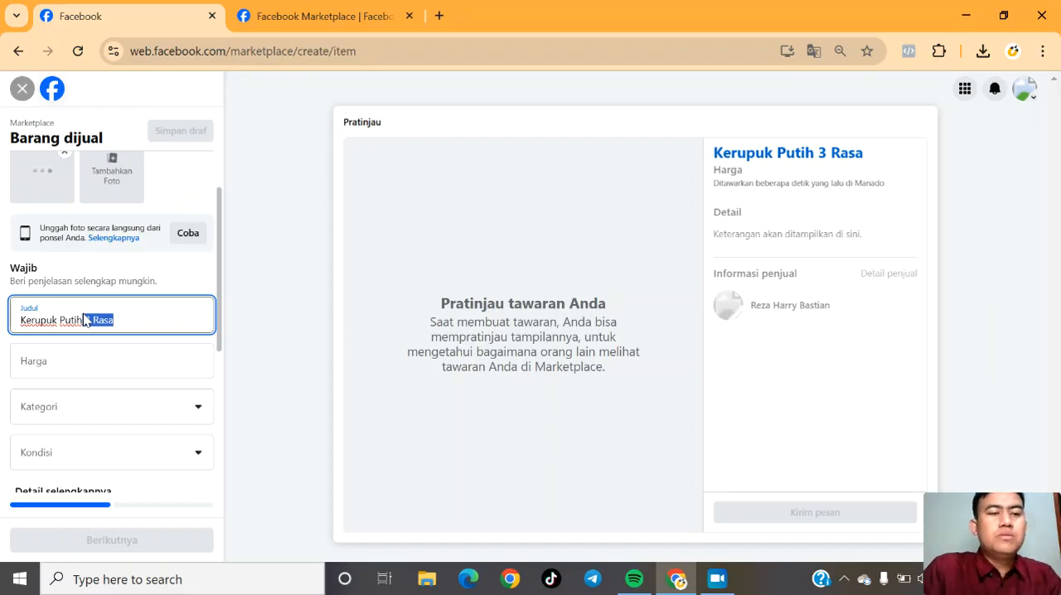
{"action": "left_click", "coordinate": [83, 319]}
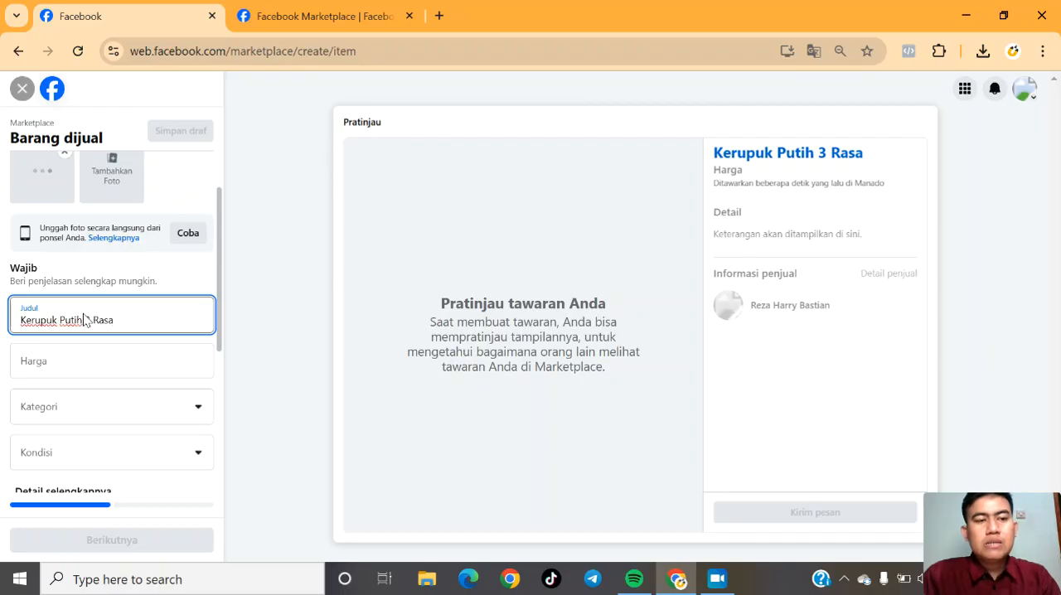
{"action": "left_click_drag", "start_coordinate": [111, 318], "coordinate": [69, 322]}
{"action": "left_click", "coordinate": [70, 321]}
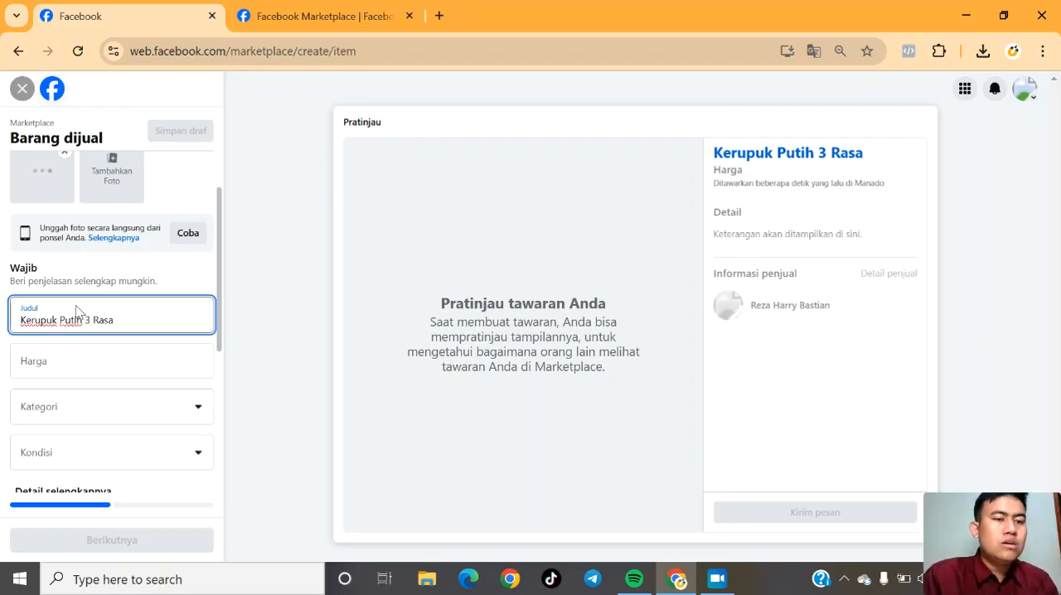
{"action": "left_click_drag", "start_coordinate": [82, 320], "coordinate": [19, 323]}
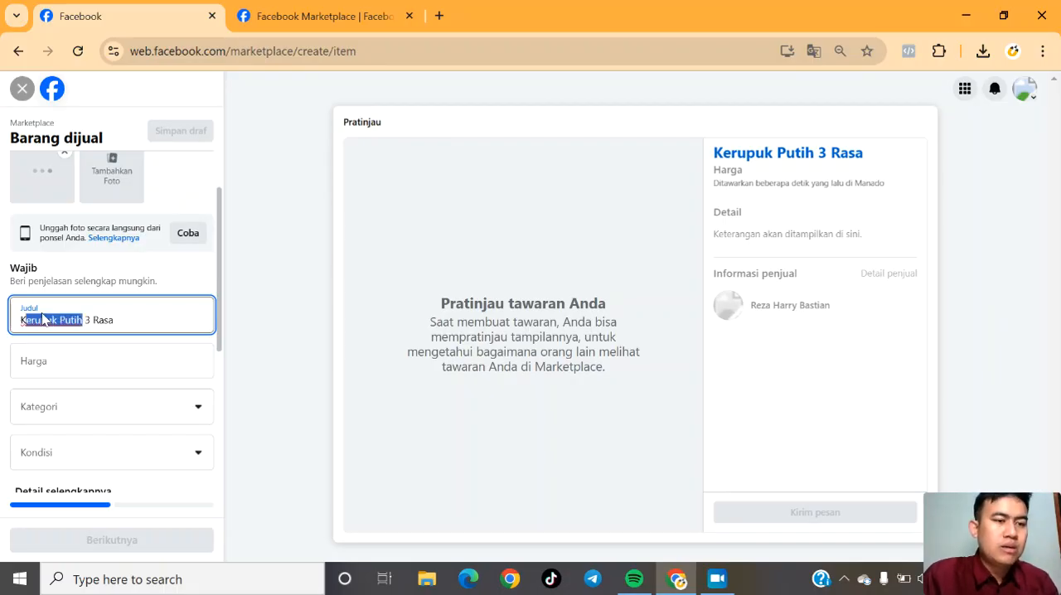
{"action": "left_click", "coordinate": [47, 320]}
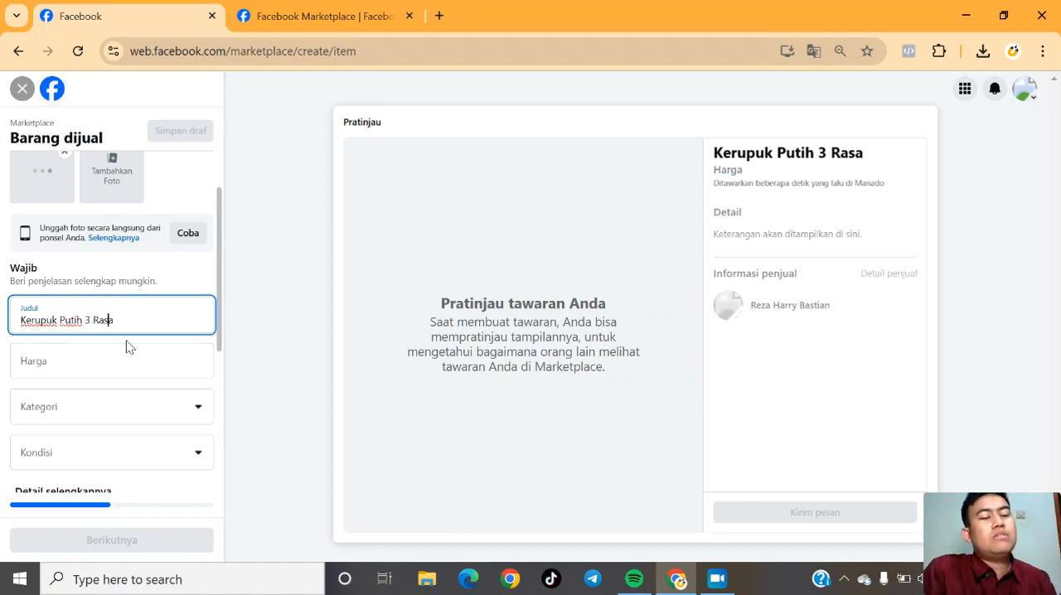
Set the price of the listing to Rp 9.900.
{"action": "scroll", "coordinate": [222, 316], "scroll_direction": "down", "scroll_amount": 1}
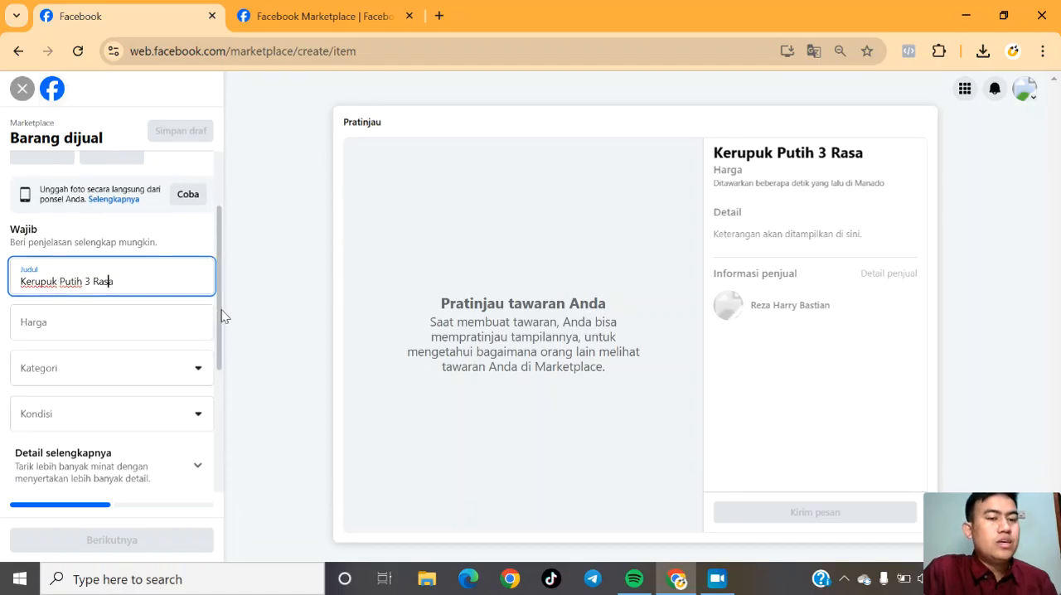
{"action": "left_click", "coordinate": [68, 315]}
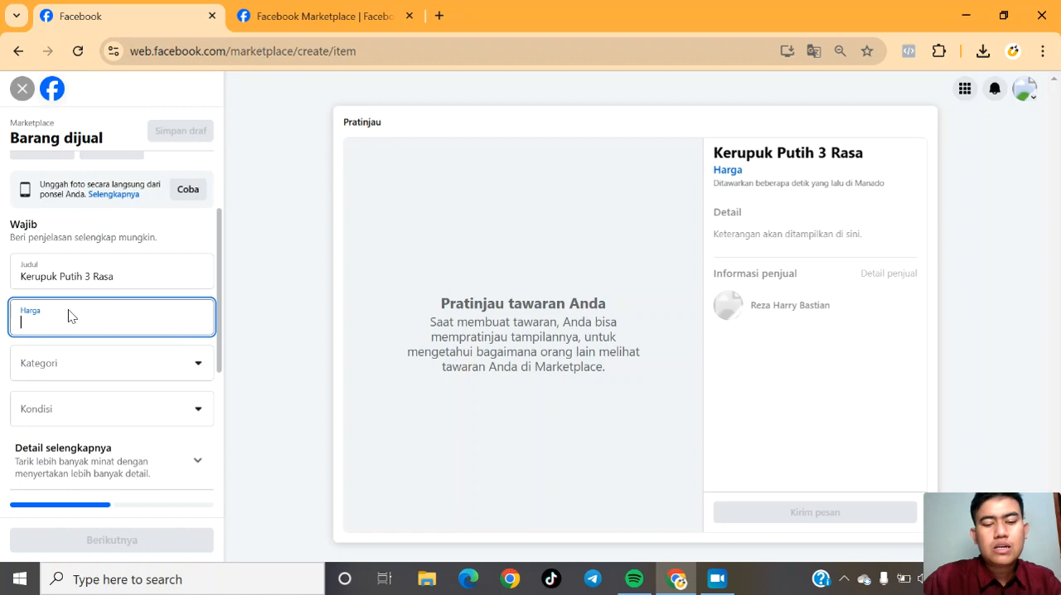
{"action": "type", "text": "9900"}
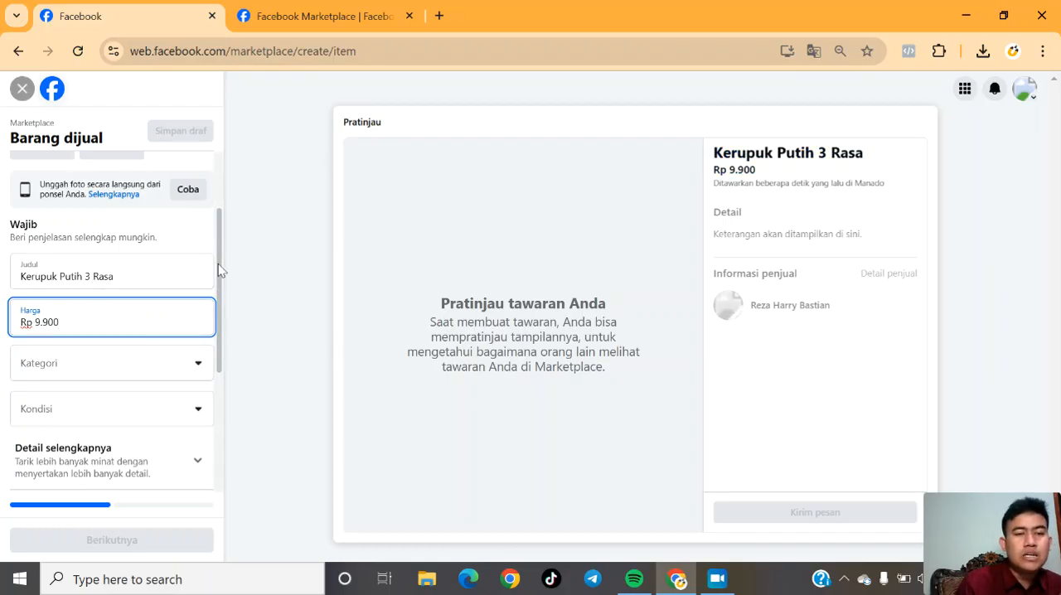
Look through the available category options for the listing, from Rumah & Taman down to Kendaraan.
{"action": "scroll", "coordinate": [217, 263], "scroll_direction": "down", "scroll_amount": 1}
{"action": "scroll", "coordinate": [218, 263], "scroll_direction": "up", "scroll_amount": 2}
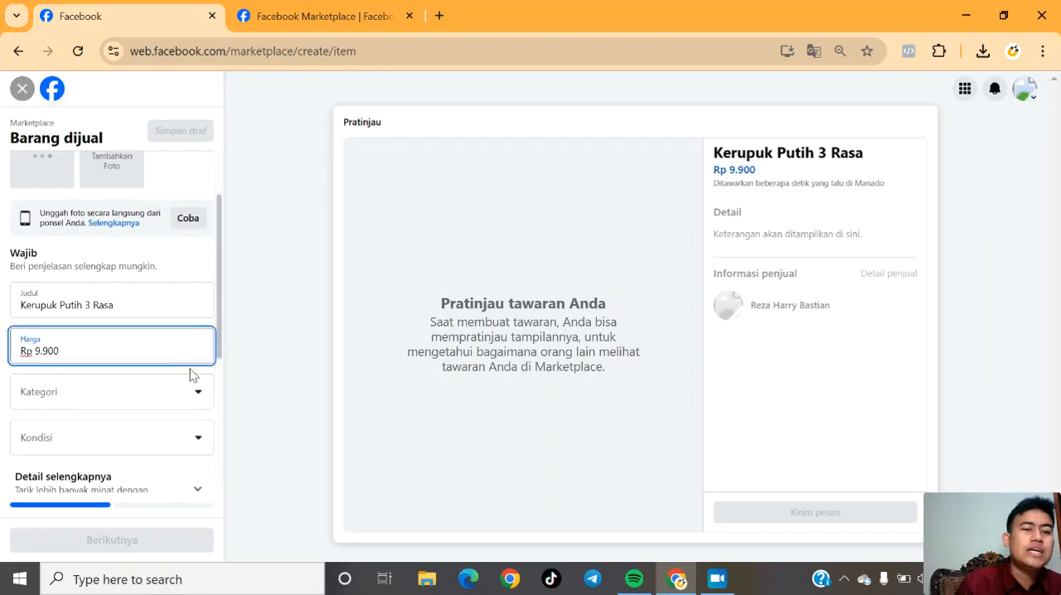
{"action": "left_click_drag", "start_coordinate": [219, 338], "coordinate": [222, 301]}
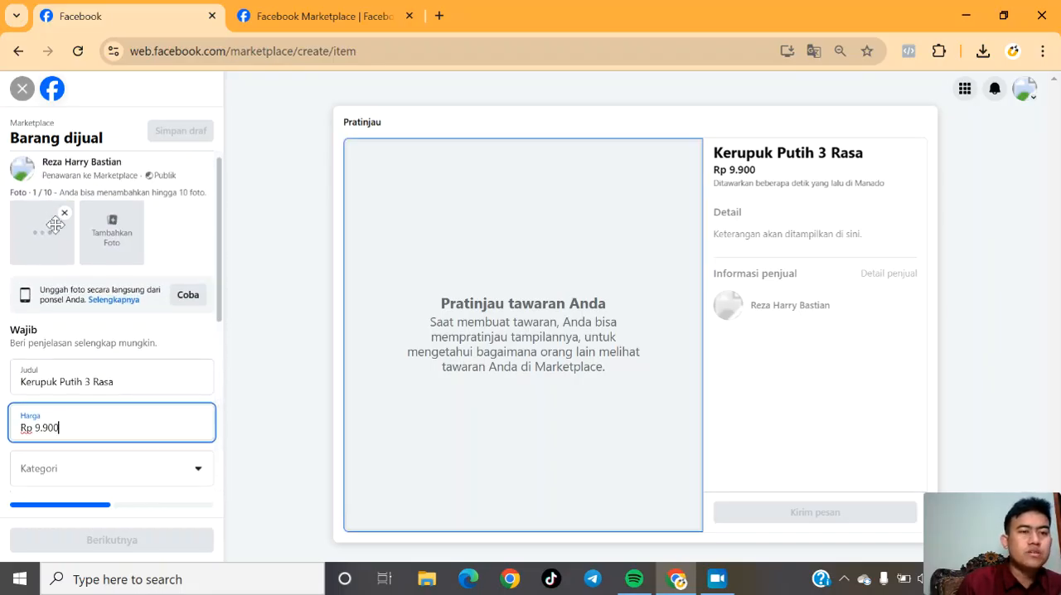
{"action": "left_click_drag", "start_coordinate": [221, 261], "coordinate": [221, 304]}
{"action": "left_click", "coordinate": [197, 342]}
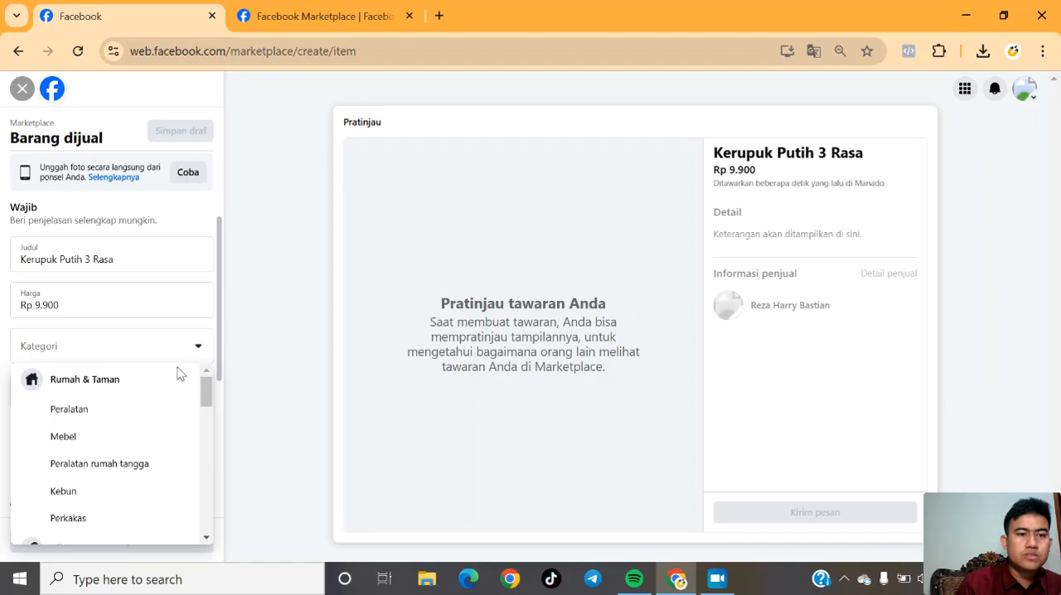
{"action": "mouse_move", "coordinate": [208, 402]}
{"action": "left_mouse_down"}
{"action": "mouse_move", "coordinate": [214, 472]}
{"action": "mouse_move", "coordinate": [221, 396]}
{"action": "left_mouse_up"}
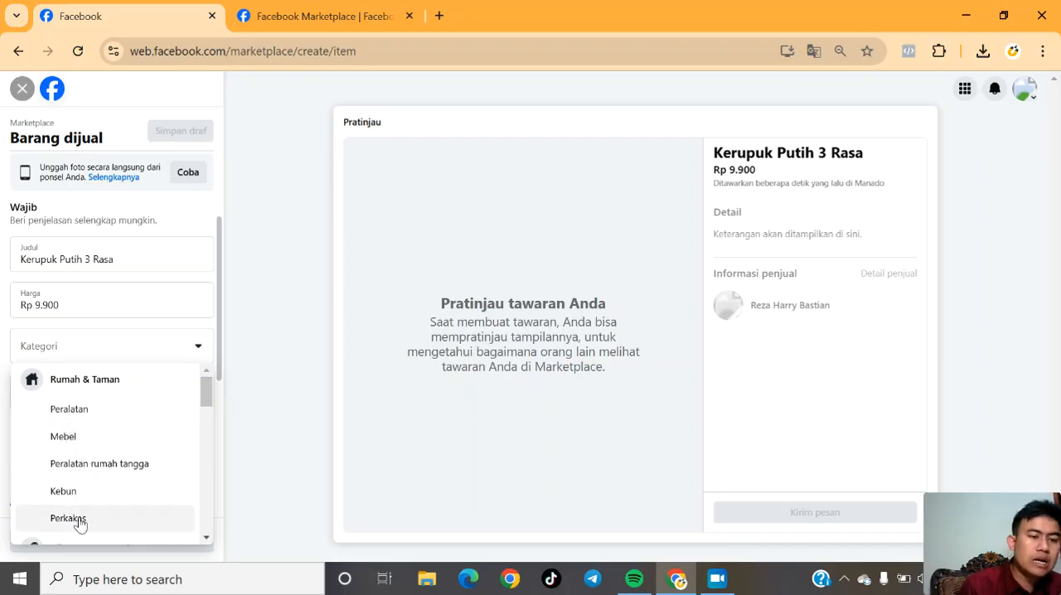
{"action": "left_click_drag", "start_coordinate": [205, 382], "coordinate": [206, 431]}
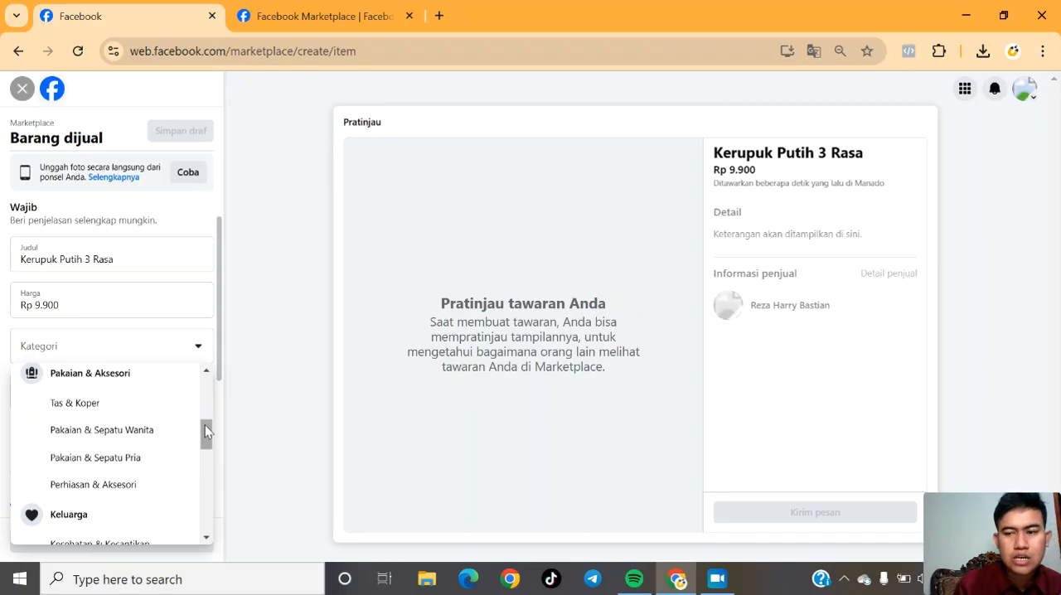
{"action": "left_click_drag", "start_coordinate": [204, 424], "coordinate": [205, 446]}
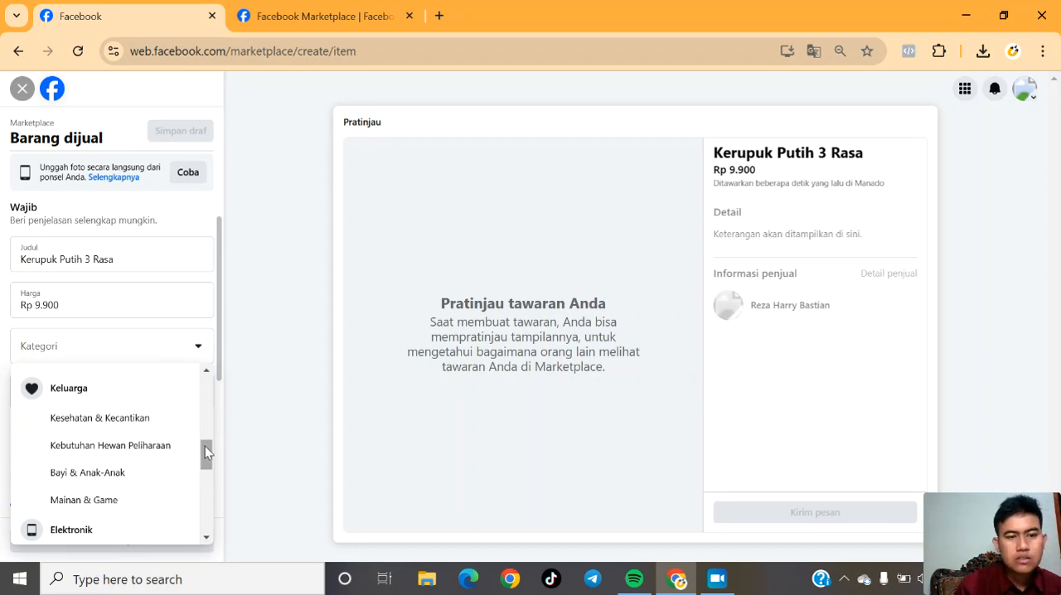
{"action": "left_click_drag", "start_coordinate": [204, 446], "coordinate": [205, 510]}
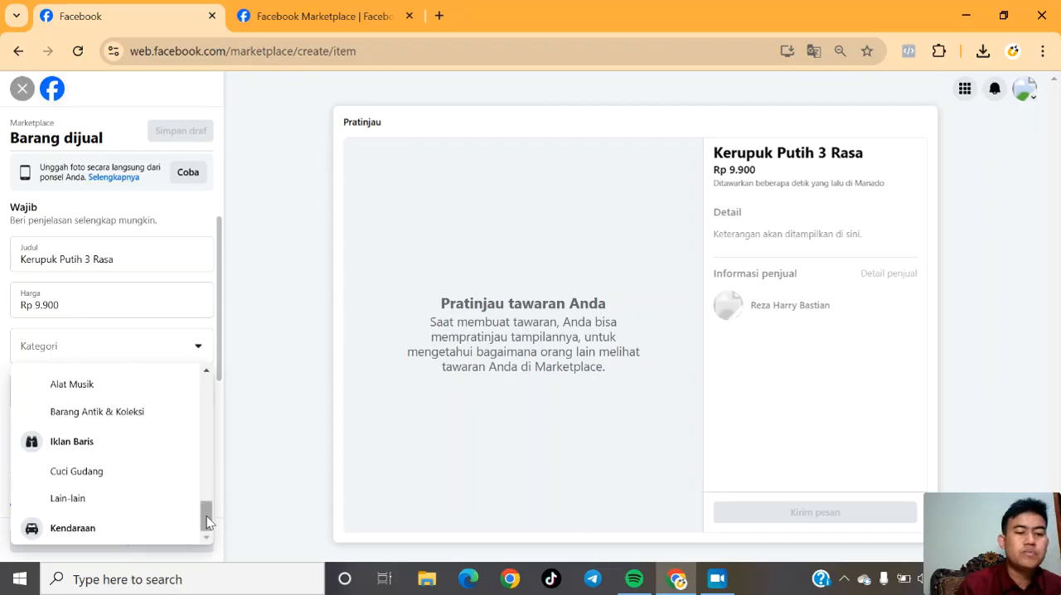
{"action": "left_click", "coordinate": [245, 414]}
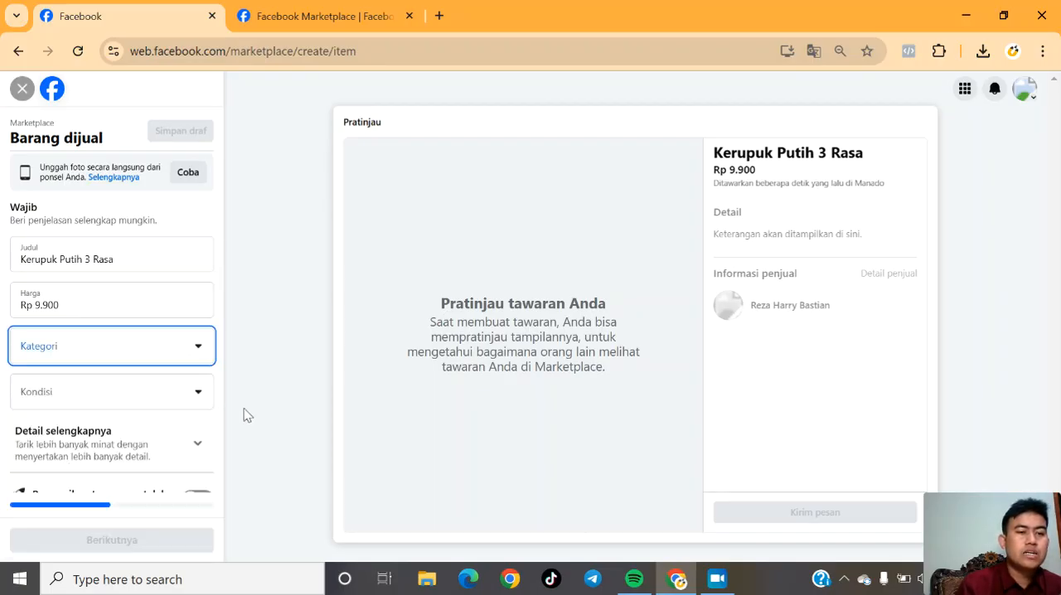
Set the listing's category to Lain-lain under Iklan Baris.
{"action": "left_click", "coordinate": [199, 354]}
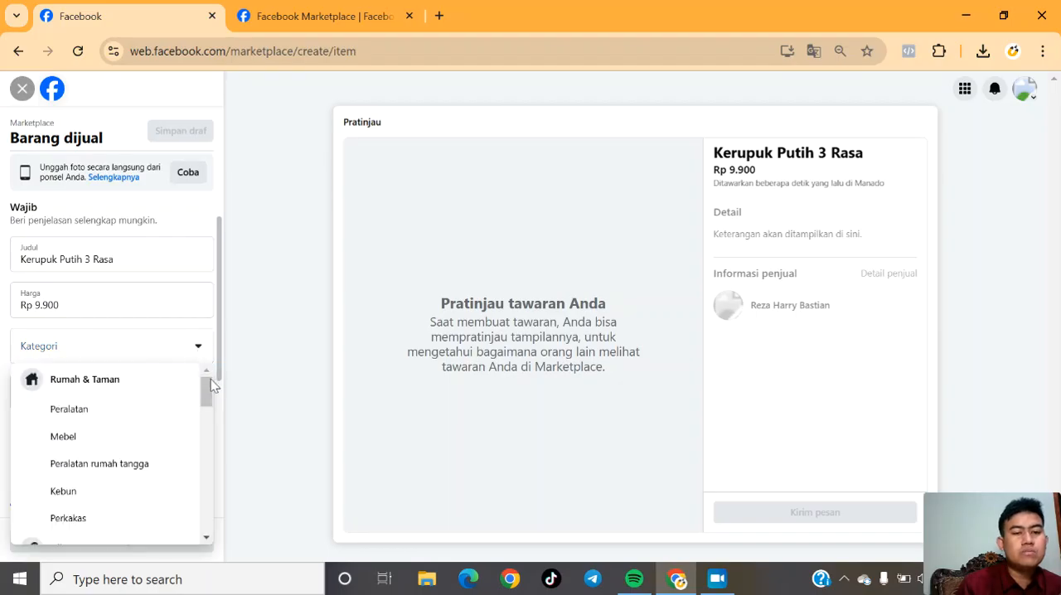
{"action": "left_click_drag", "start_coordinate": [204, 386], "coordinate": [204, 530]}
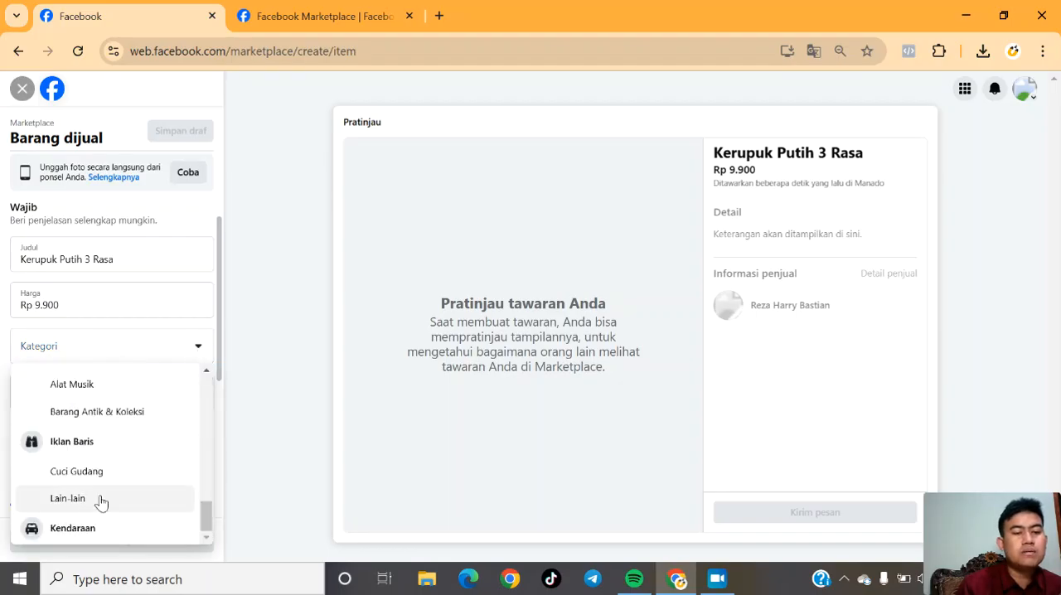
{"action": "left_click", "coordinate": [65, 499]}
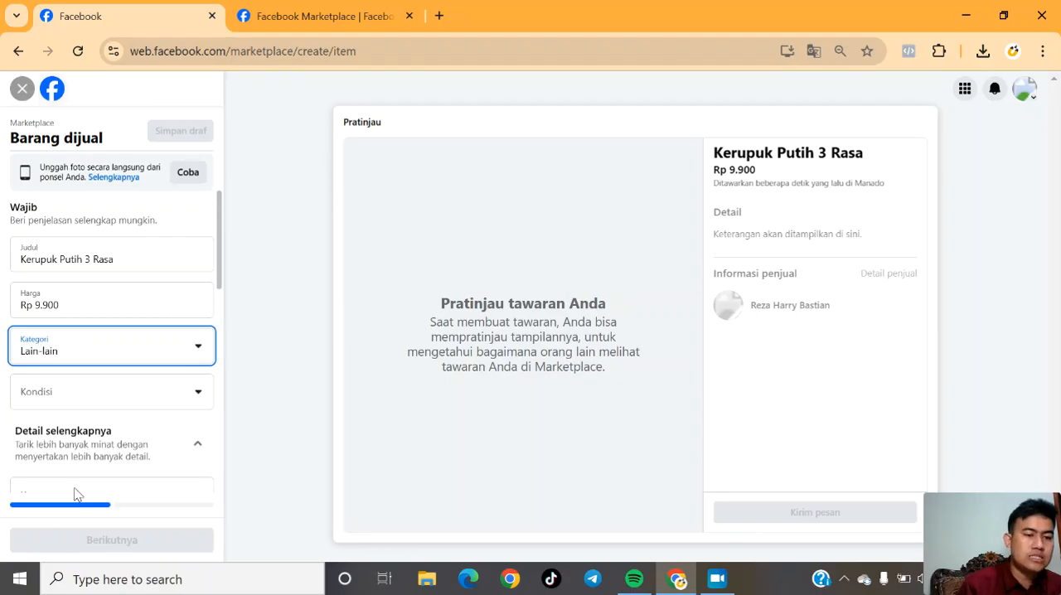
Set the condition of the item to Baru.
{"action": "scroll", "coordinate": [220, 296], "scroll_direction": "down", "scroll_amount": 1}
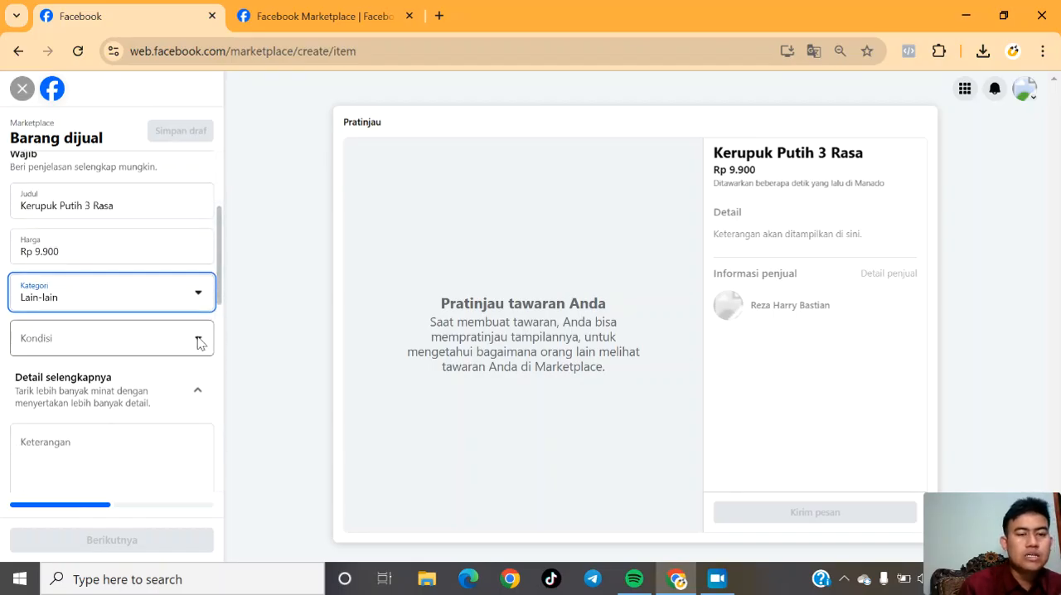
{"action": "scroll", "coordinate": [220, 294], "scroll_direction": "down", "scroll_amount": 1}
{"action": "left_click", "coordinate": [201, 293]}
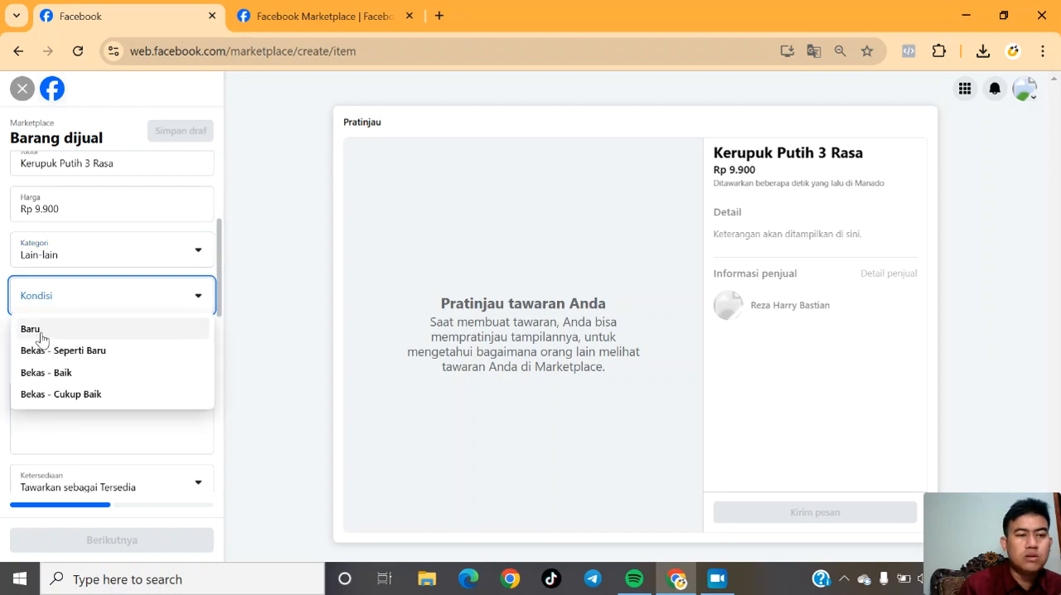
{"action": "left_click", "coordinate": [41, 334]}
Begin the listing's description (Keterangan) with "Kerupuk Putih 3 Rasa adalah".
{"action": "left_click_drag", "start_coordinate": [219, 279], "coordinate": [217, 296]}
{"action": "left_click", "coordinate": [52, 340]}
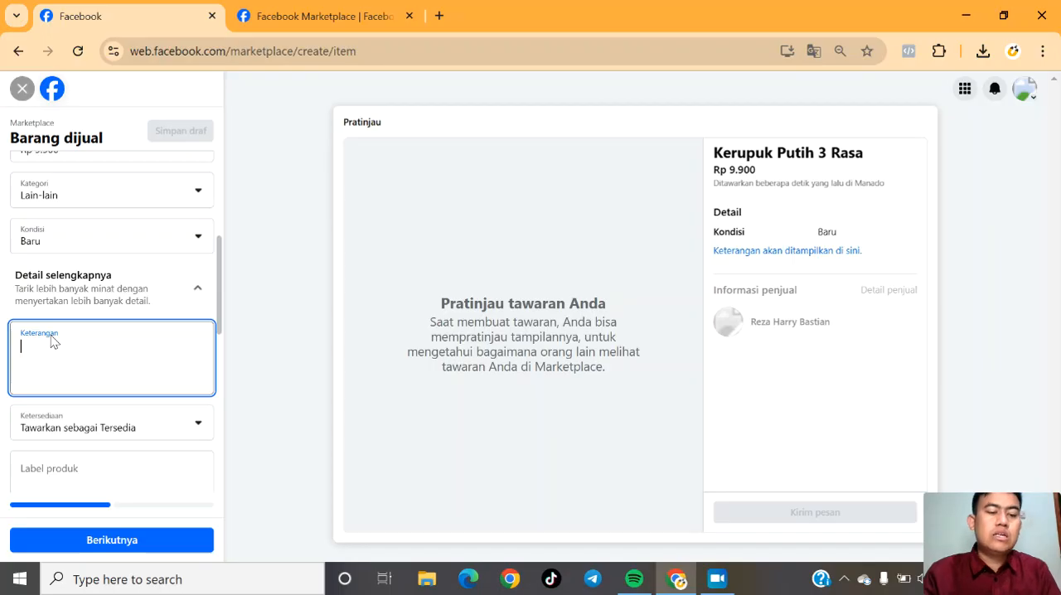
{"action": "type", "text": "Kerpuk"}
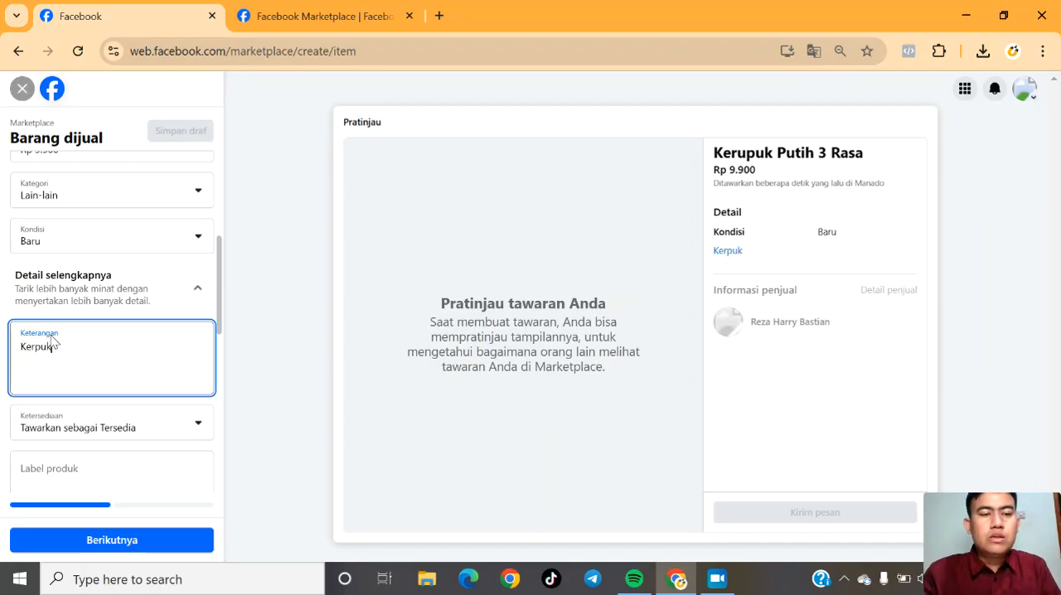
{"action": "key", "text": "BackSpace"}
{"action": "key", "text": "BackSpace"}
{"action": "key", "text": "BackSpace"}
{"action": "key", "text": "BackSpace"}
{"action": "type", "text": "rup"}
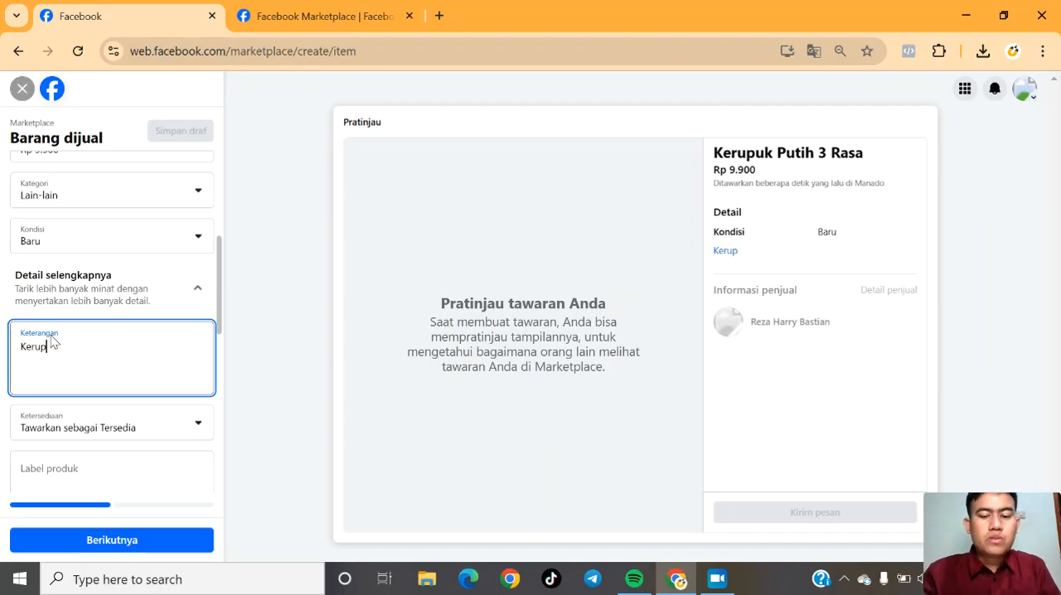
{"action": "type", "text": "uk Putih 3 RA"}
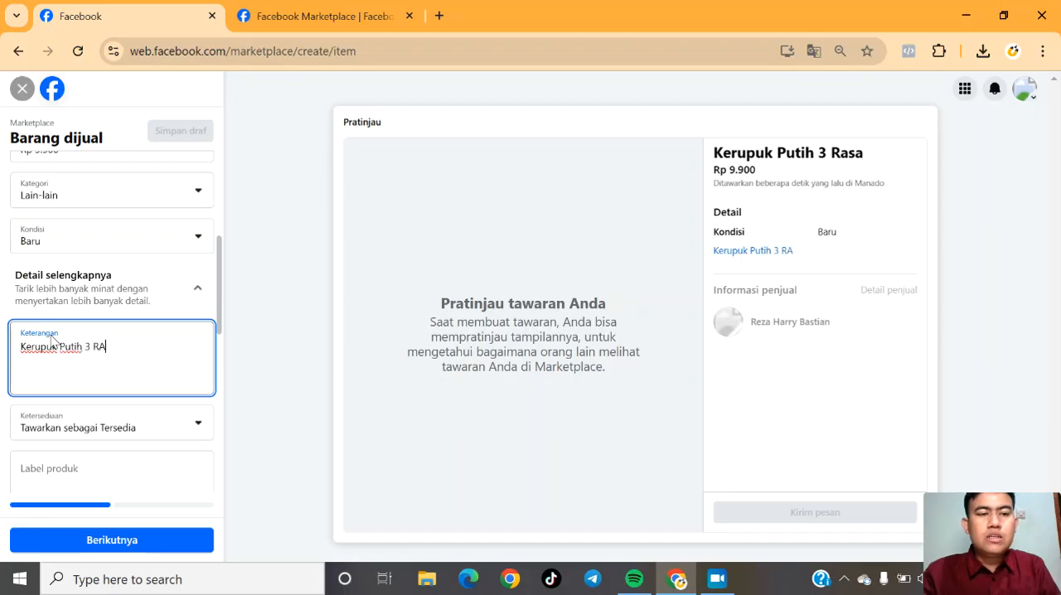
{"action": "key", "text": "BackSpace"}
{"action": "type", "text": "asa adalah ker"}
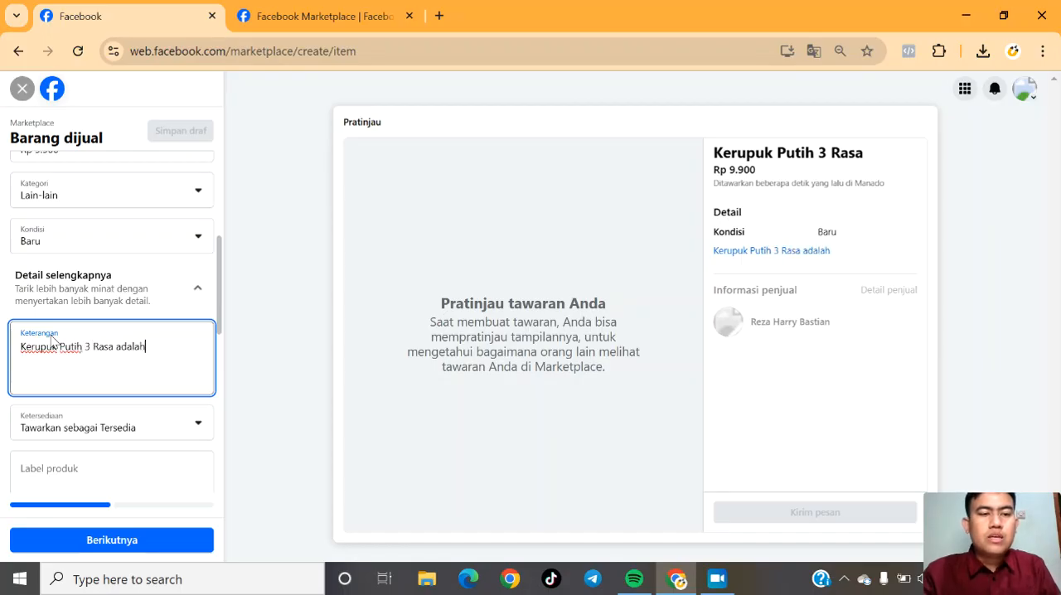
{"action": "key", "text": "BackSpace"}
{"action": "key", "text": "BackSpace"}
{"action": "key", "text": "BackSpace"}
Continue the description's first sentence with "produk yang terbuat dari olahan dari".
{"action": "type", "text": "produ"}
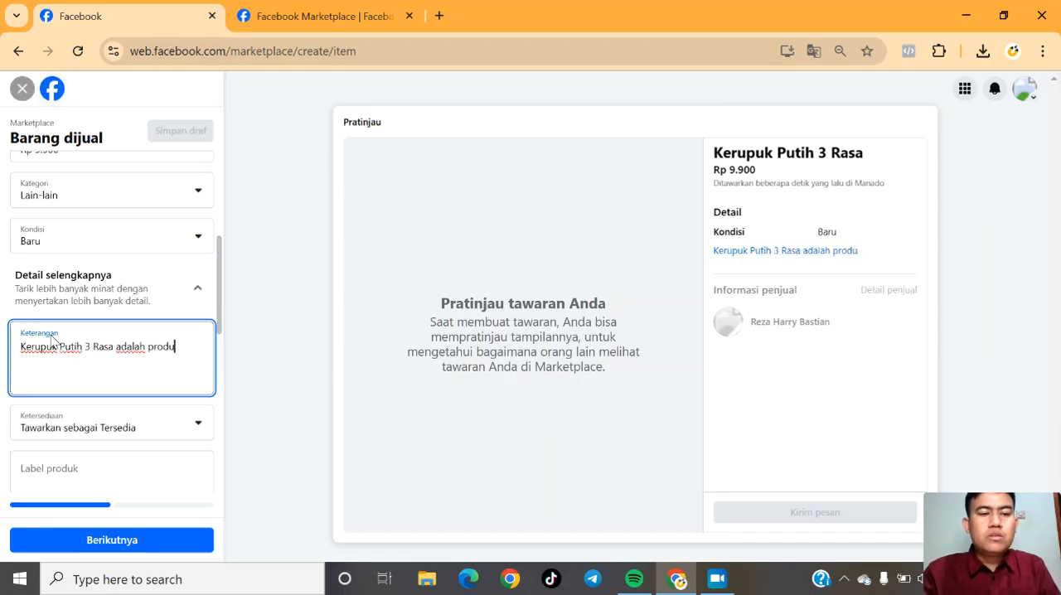
{"action": "type", "text": "k yang terbu"}
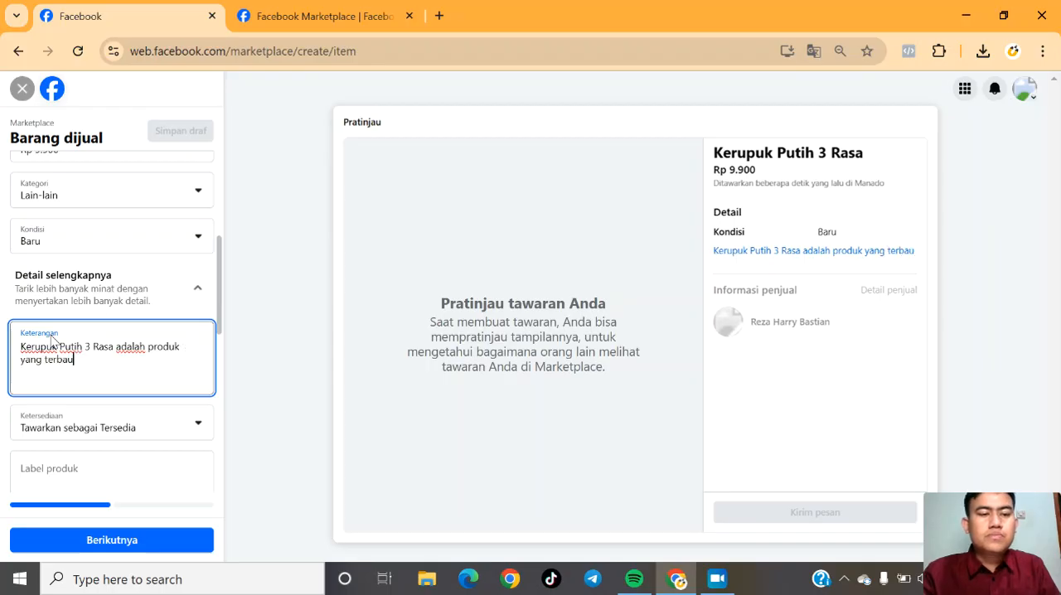
{"action": "type", "text": "at dari "}
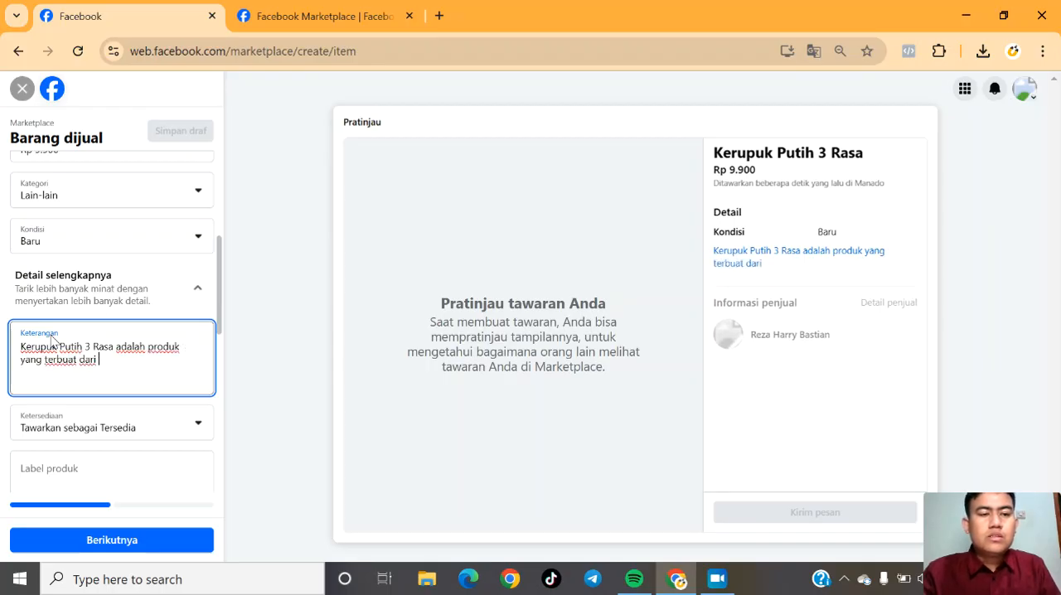
{"action": "type", "text": "oalahan"}
{"action": "key", "text": "BackSpace"}
{"action": "key", "text": "BackSpace"}
{"action": "key", "text": "BackSpace"}
{"action": "key", "text": "BackSpace"}
{"action": "key", "text": "BackSpace"}
{"action": "key", "text": "BackSpace"}
{"action": "type", "text": "lahan dari "}
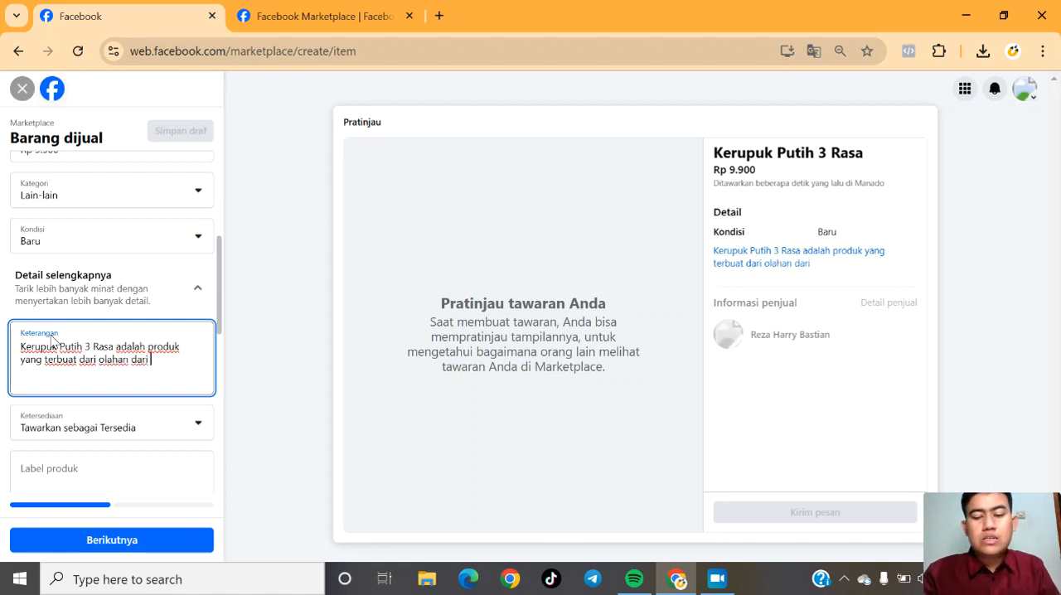
{"action": "type", "text": "ibu ibu lokal yang ada dipedse"}
Finish the description's first paragraph with "ibu ibu lokal yang ada dipedesaan XYZ".
{"action": "key", "text": "BackSpace"}
{"action": "key", "text": "BackSpace"}
{"action": "type", "text": "esaan"}
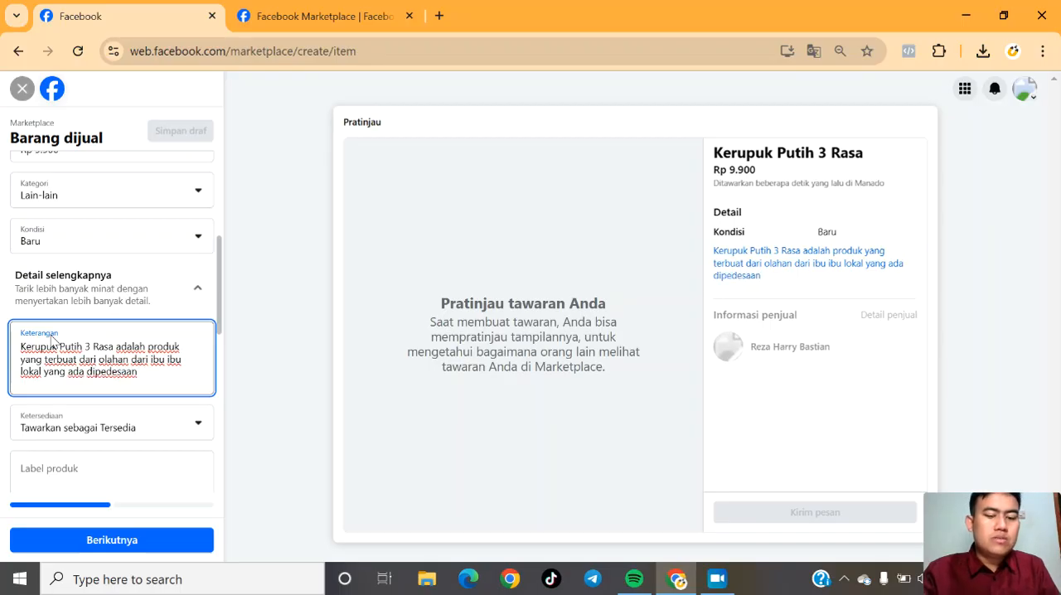
{"action": "type", "text": " XYZ"}
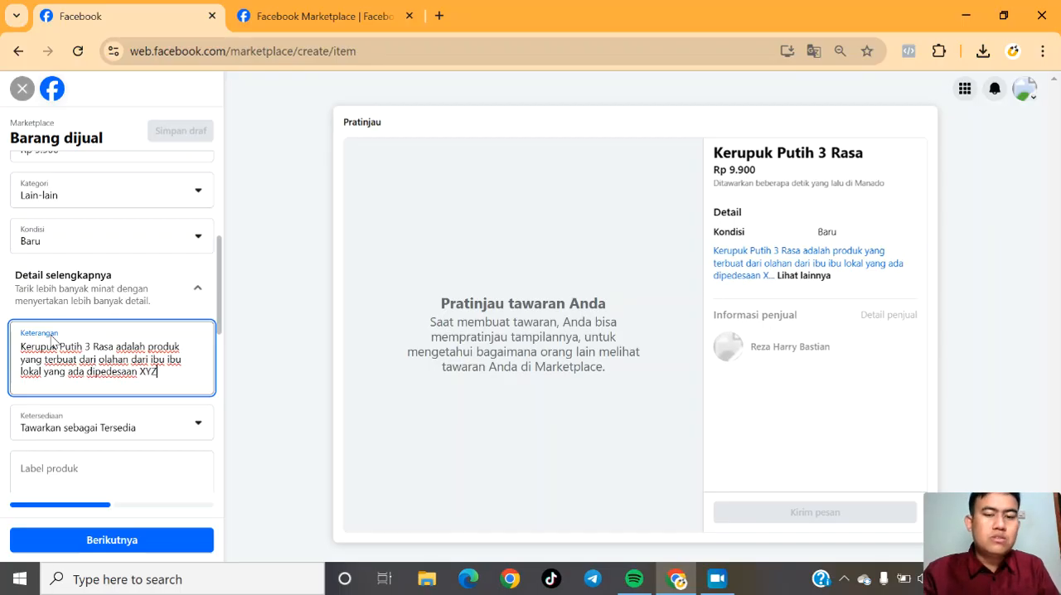
{"action": "key", "text": "BackSpace"}
{"action": "key", "text": "BackSpace"}
{"action": "type", "text": "XYZ"}
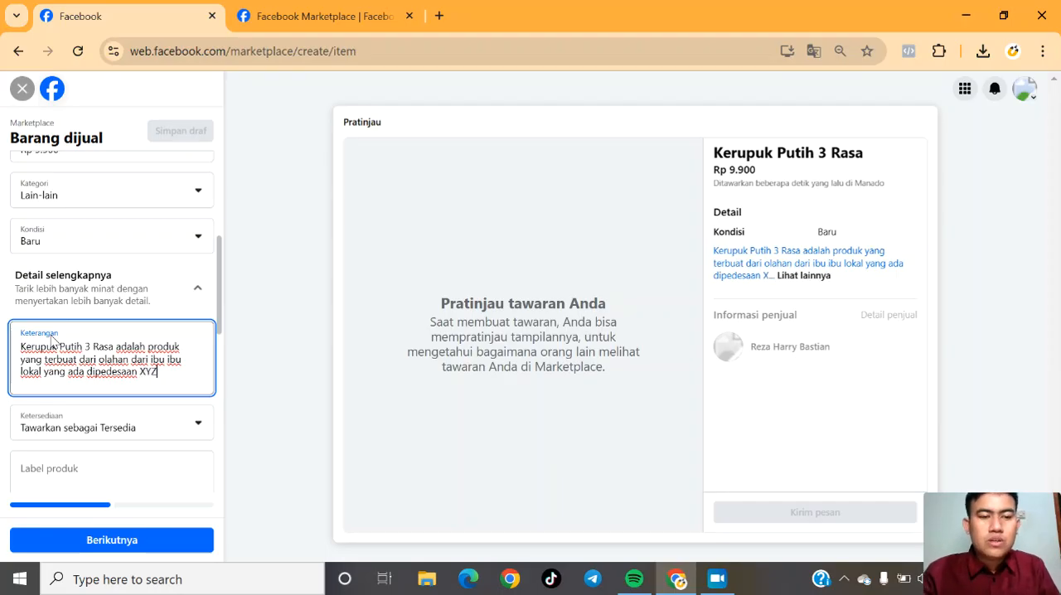
Start a second description paragraph, separated by a blank line, with "Kerupuk Putih 3 Rasa bisa menjadi".
{"action": "key", "text": "Return"}
{"action": "key", "text": "Return"}
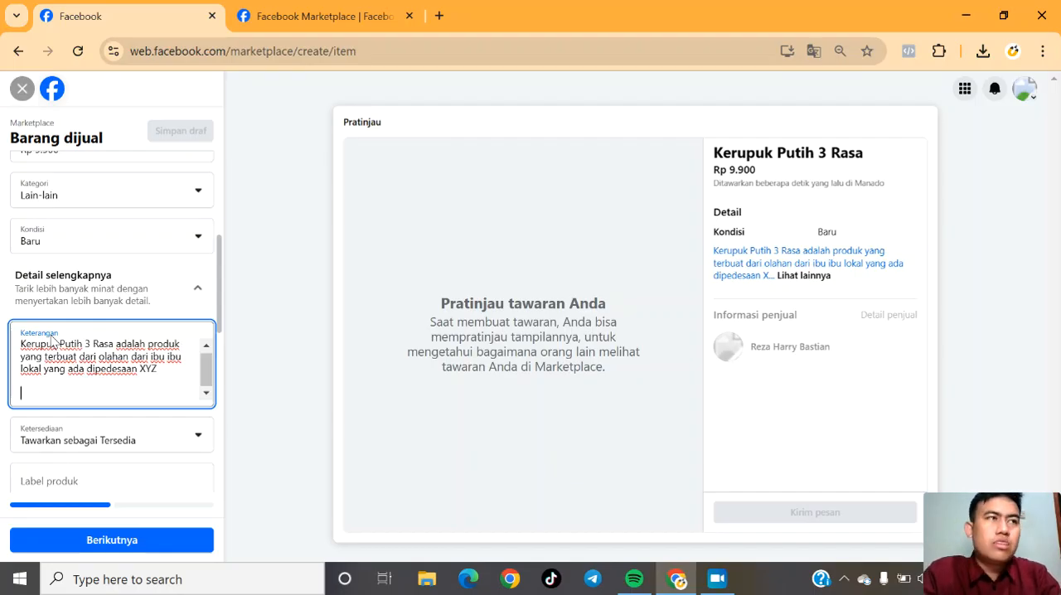
{"action": "key", "text": "Return"}
{"action": "key", "text": "Return"}
{"action": "type", "text": "K"}
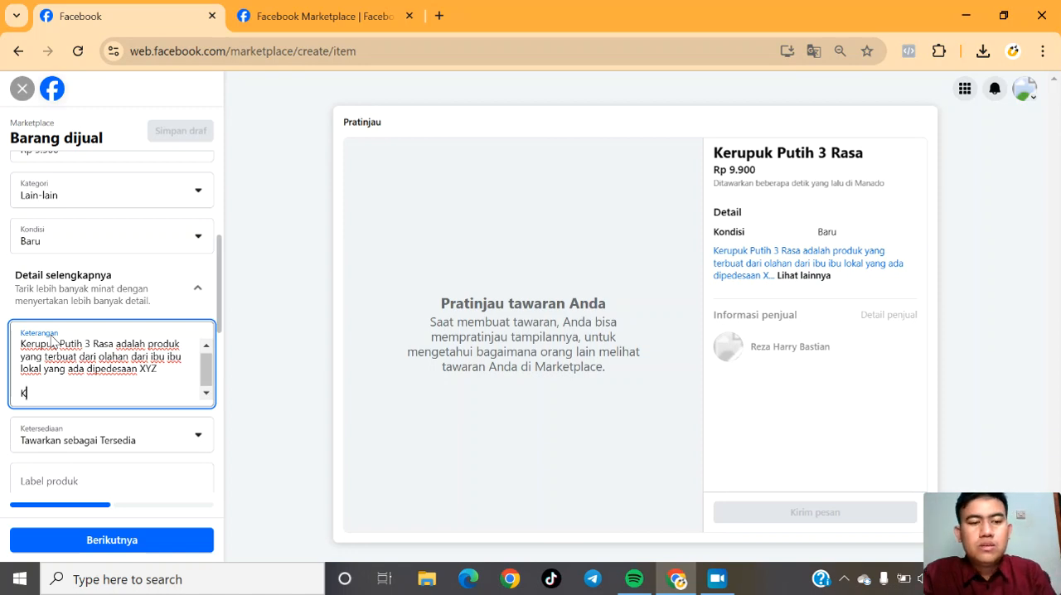
{"action": "type", "text": "erupuk Pu"}
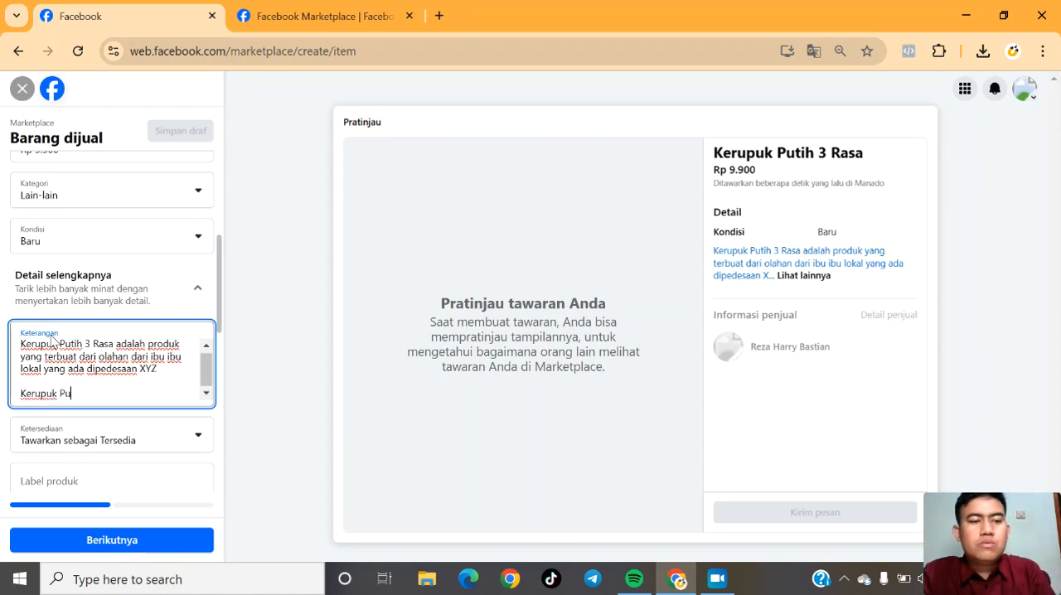
{"action": "type", "text": "tih 3 ERas"}
{"action": "key", "text": "BackSpace"}
{"action": "key", "text": "BackSpace"}
{"action": "key", "text": "BackSpace"}
{"action": "key", "text": "BackSpace"}
{"action": "type", "text": "Rasa "}
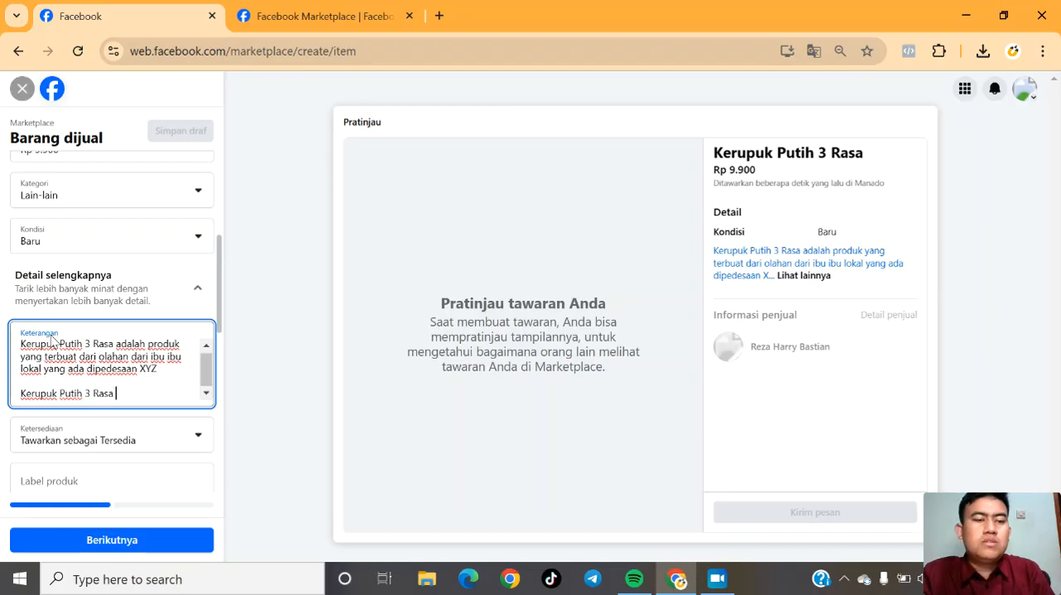
{"action": "type", "text": "bisa menjadi teman"}
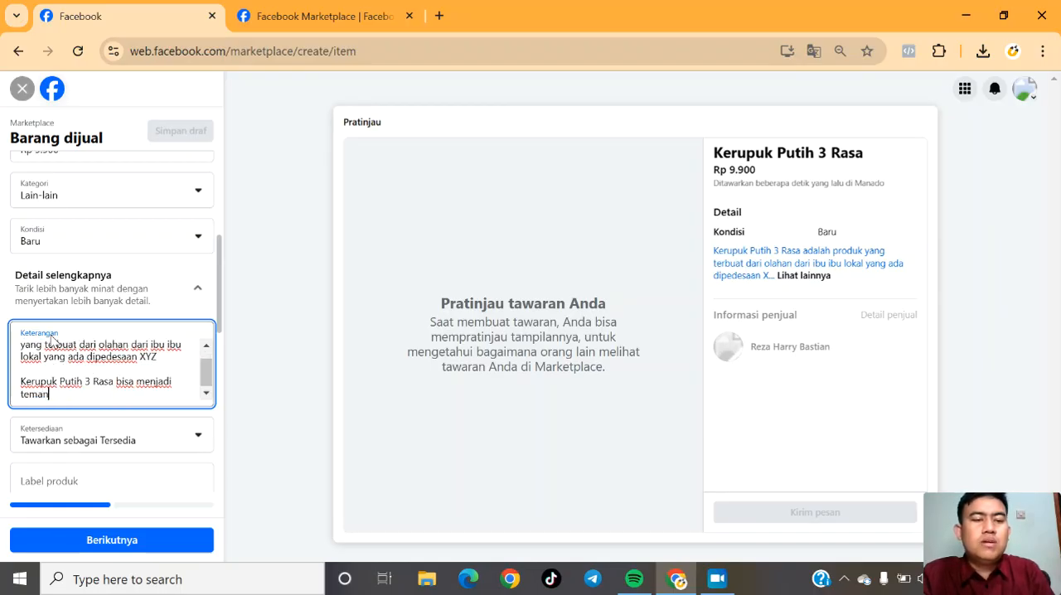
{"action": "type", "text": " makan disegala s"}
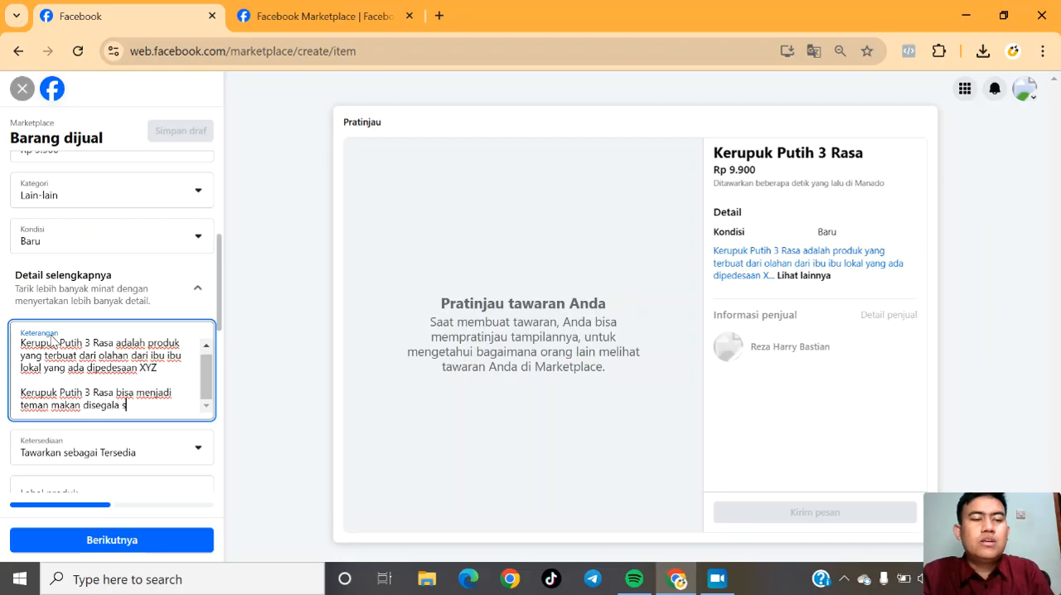
{"action": "type", "text": "uasana kamu"}
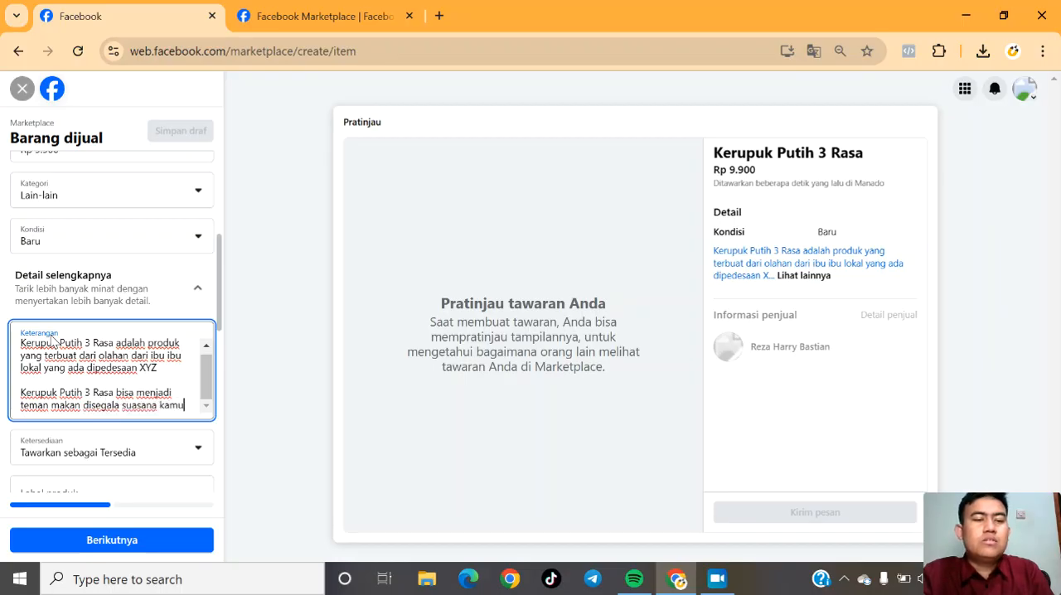
Complete the second description paragraph with "teman makan disegala suasana Anda", add blank lines below it and leave the description.
{"action": "key", "text": "BackSpace"}
{"action": "key", "text": "BackSpace"}
{"action": "key", "text": "BackSpace"}
{"action": "key", "text": "BackSpace"}
{"action": "type", "text": "Anda"}
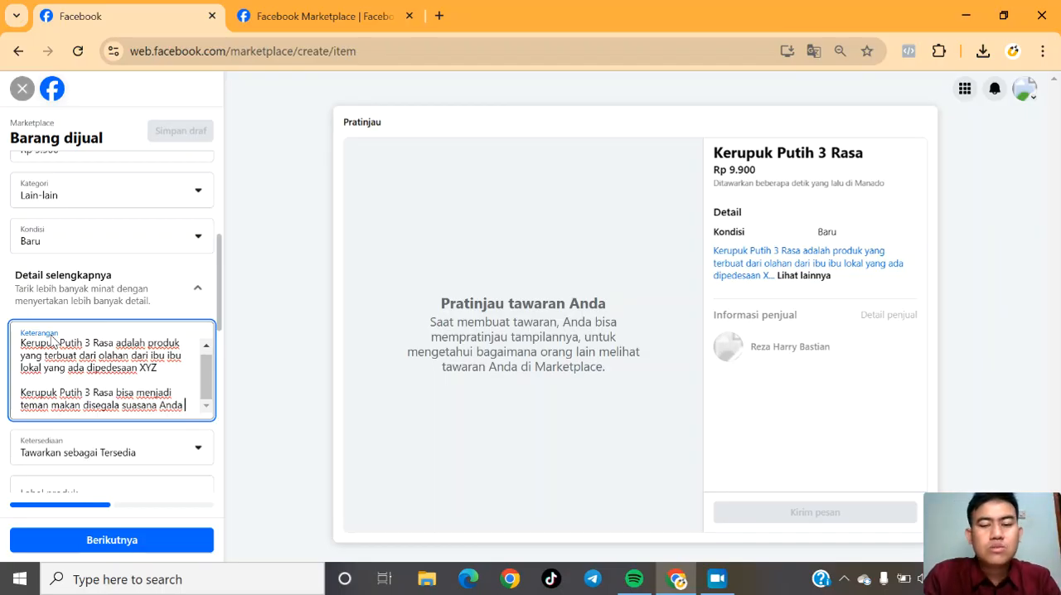
{"action": "key", "text": "Return"}
{"action": "key", "text": "Return"}
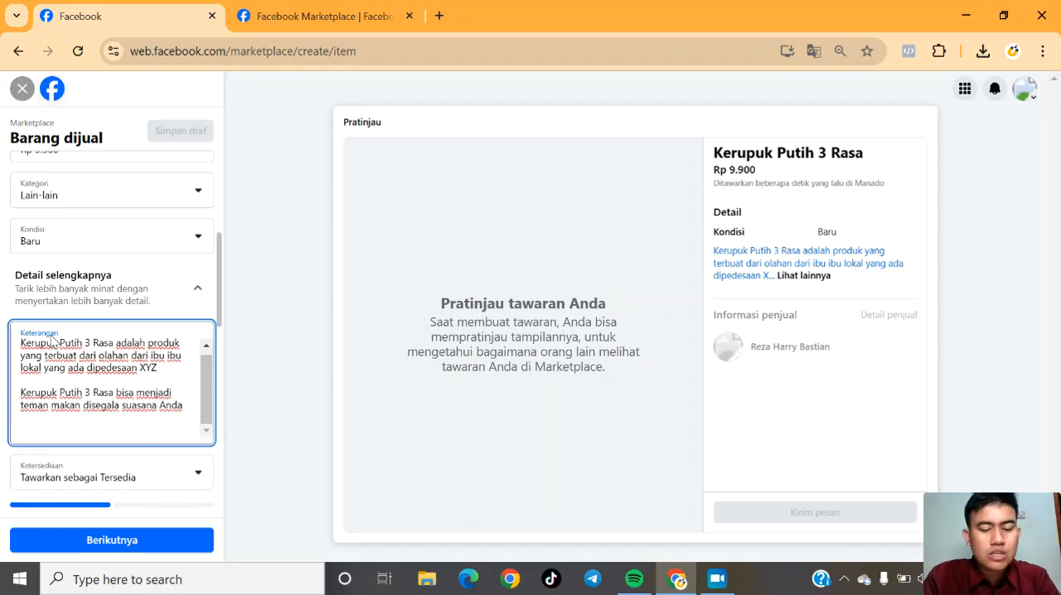
{"action": "key", "text": "Tab"}
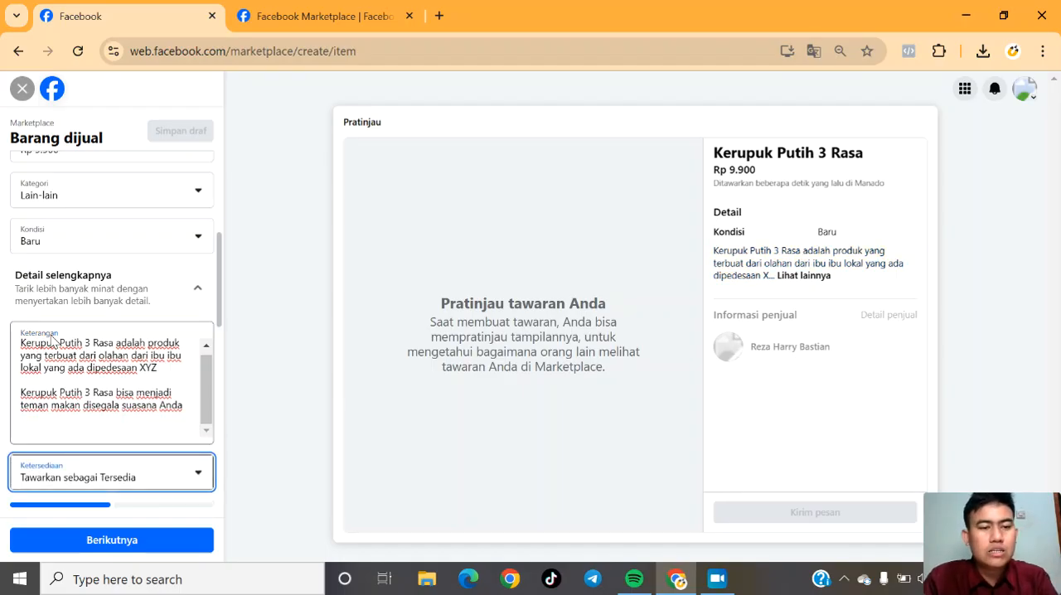
Start a third description paragraph, below a blank line, with "Alhamdulilah produk ini sudah dinikmatin oleh kepala dinas koperasi".
{"action": "left_click", "coordinate": [28, 416]}
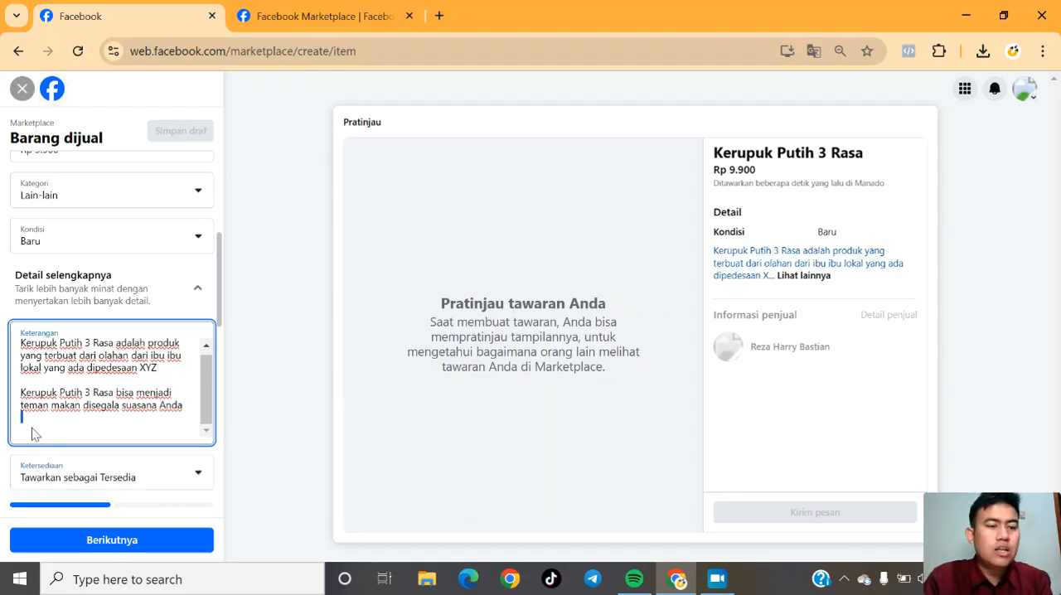
{"action": "type", "text": "Alhamdu"}
{"action": "type", "text": "lilah"}
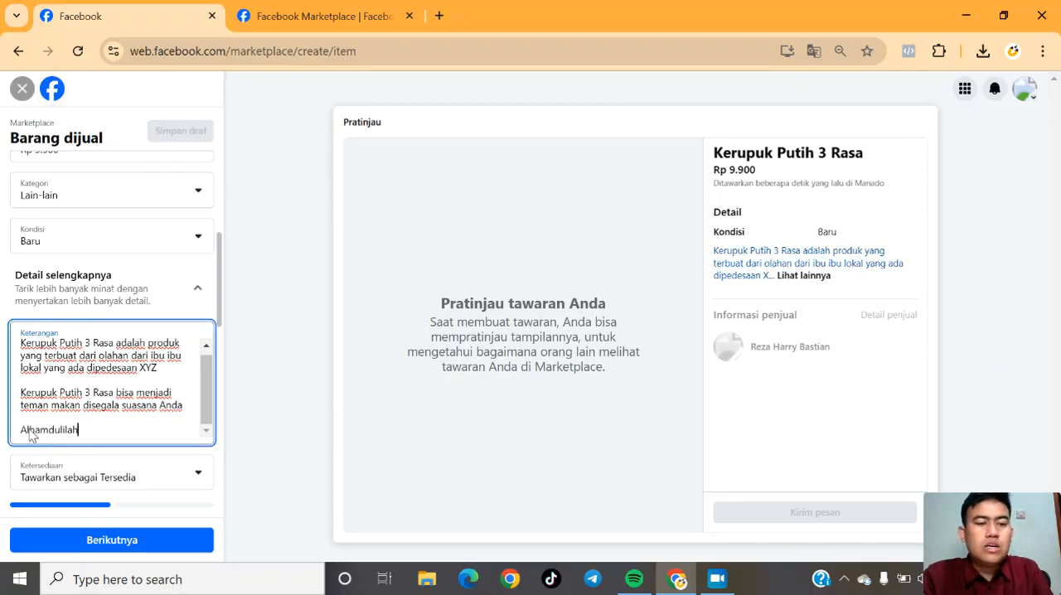
{"action": "type", "text": " produk ini s"}
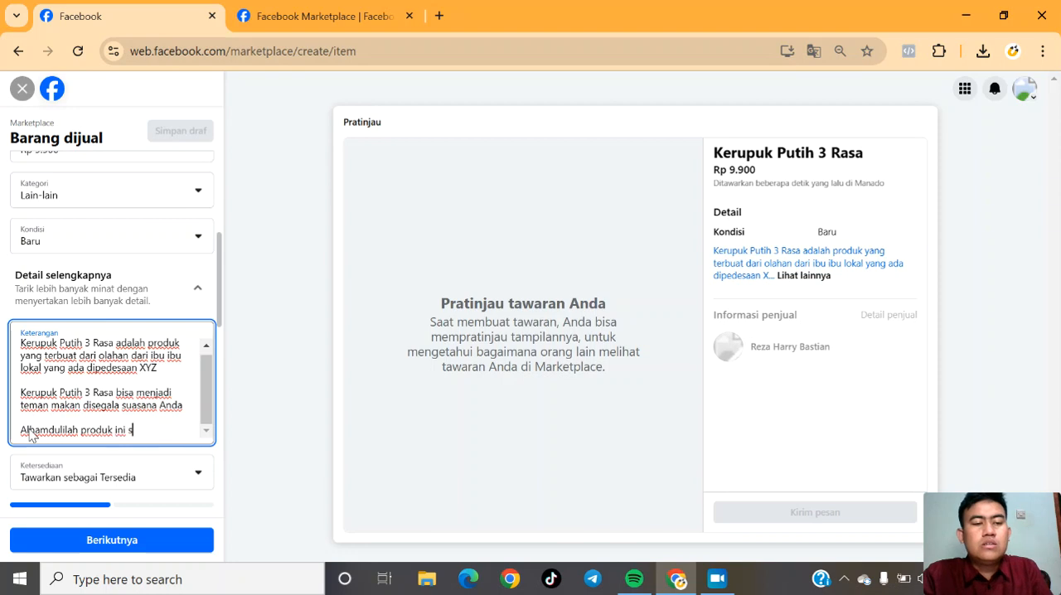
{"action": "type", "text": "udah di"}
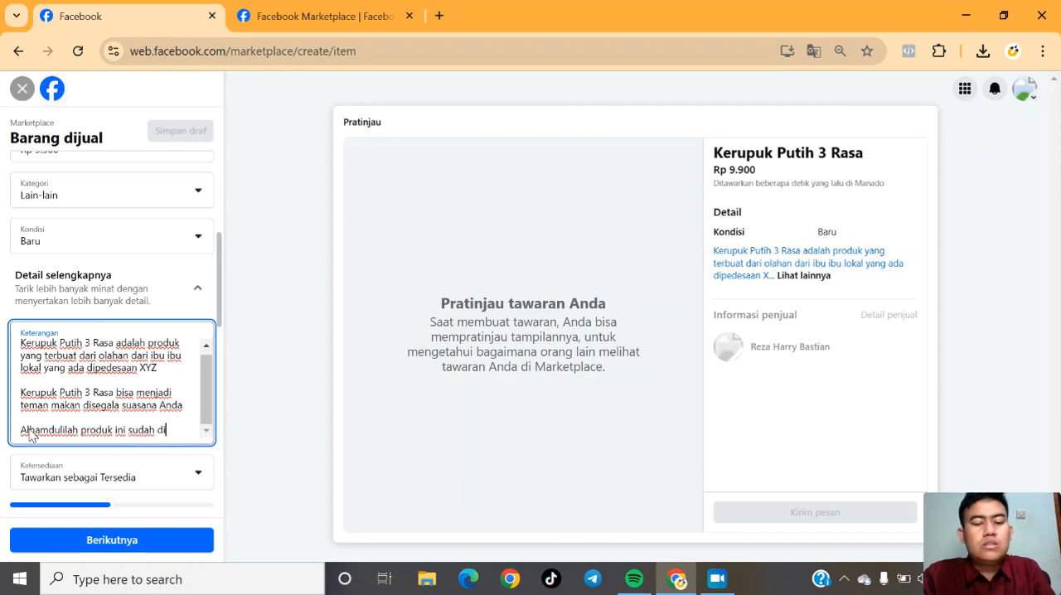
{"action": "type", "text": "nikmatin oleh kepala dia"}
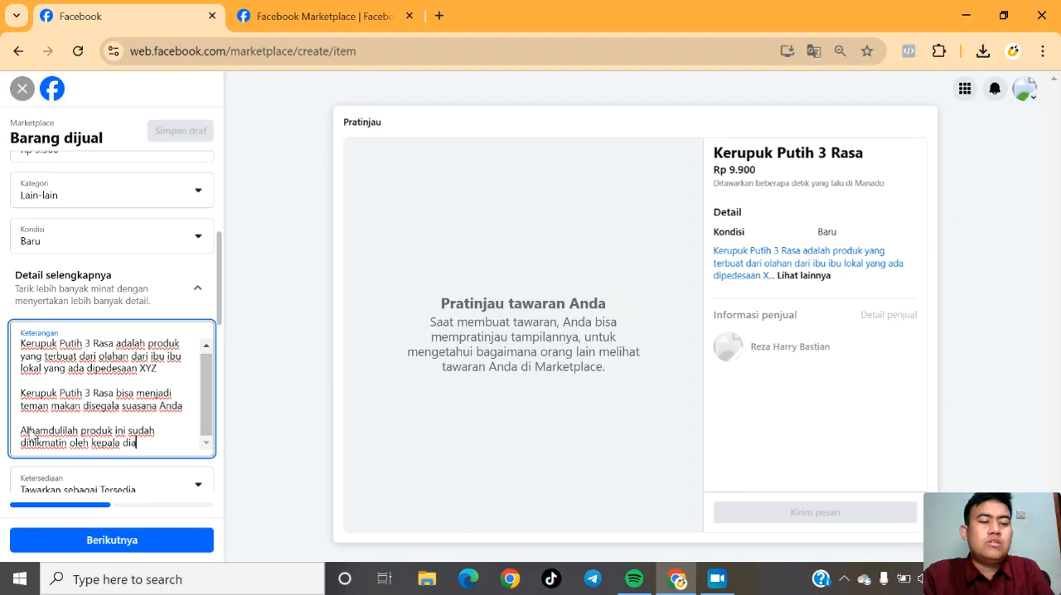
{"action": "key", "text": "BackSpace"}
{"action": "type", "text": "nas"}
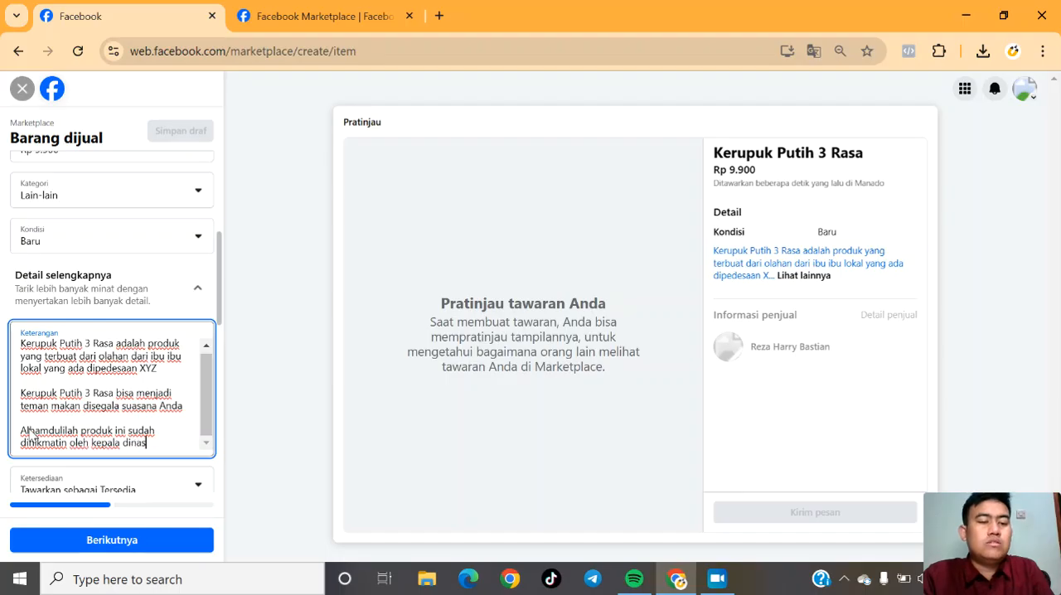
{"action": "type", "text": " koperasi dan "}
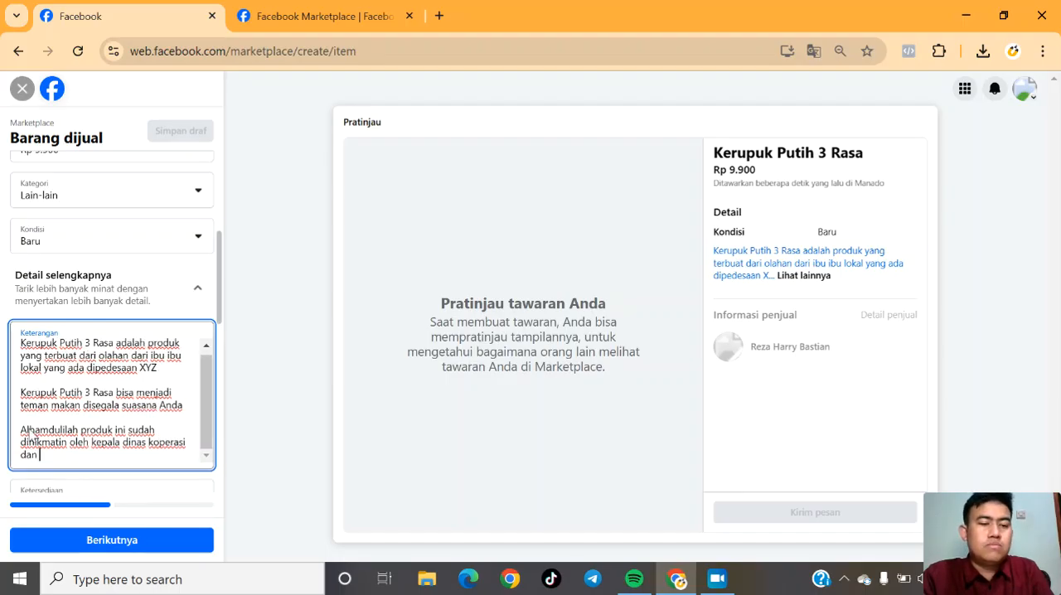
{"action": "type", "text": "UKM hingga Gubernur"}
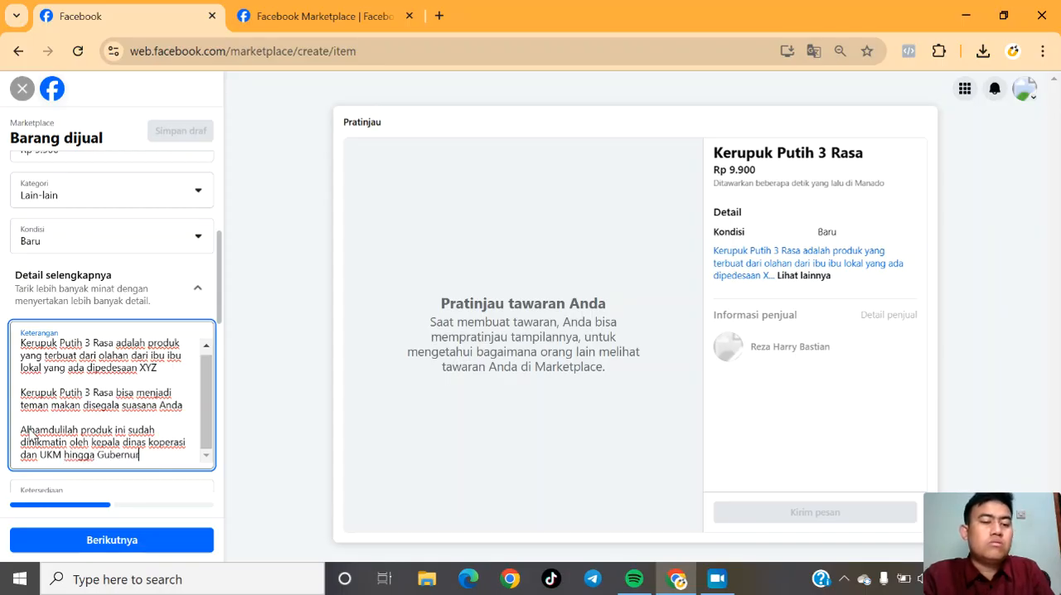
{"action": "type", "text": " didaer"}
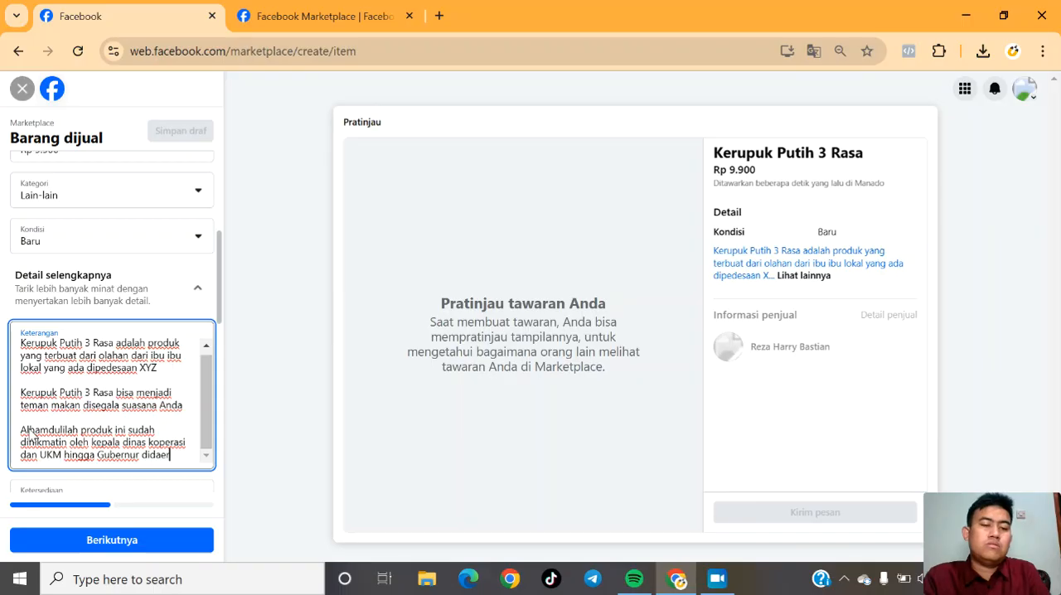
{"action": "type", "text": "ah "}
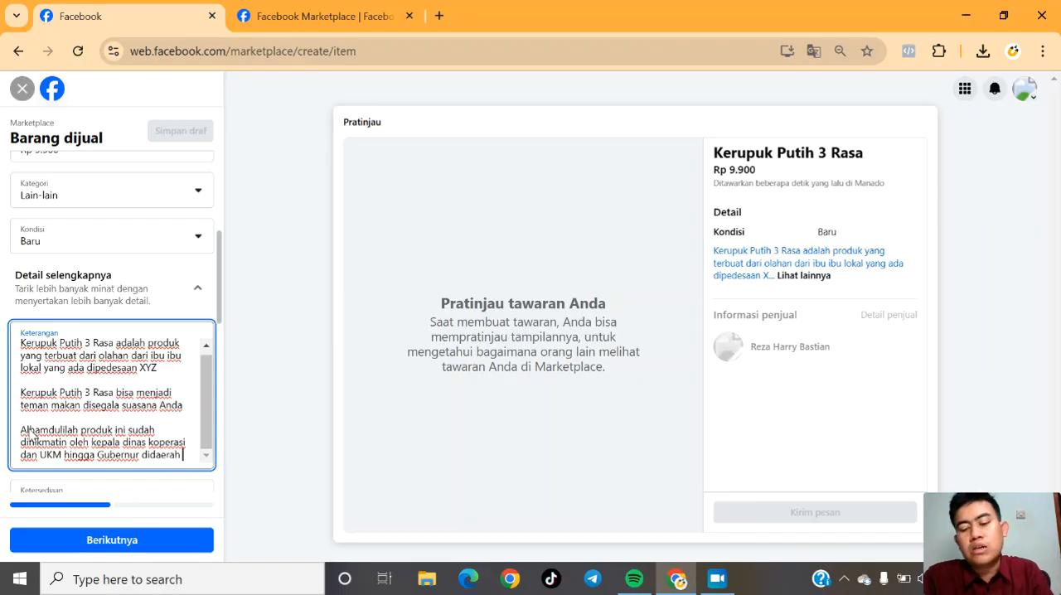
{"action": "type", "text": "....."}
Finish the third description paragraph with "dan UKM hingga Gubernur didaerah ....." and add a blank line below it.
{"action": "key", "text": "Return"}
{"action": "key", "text": "Return"}
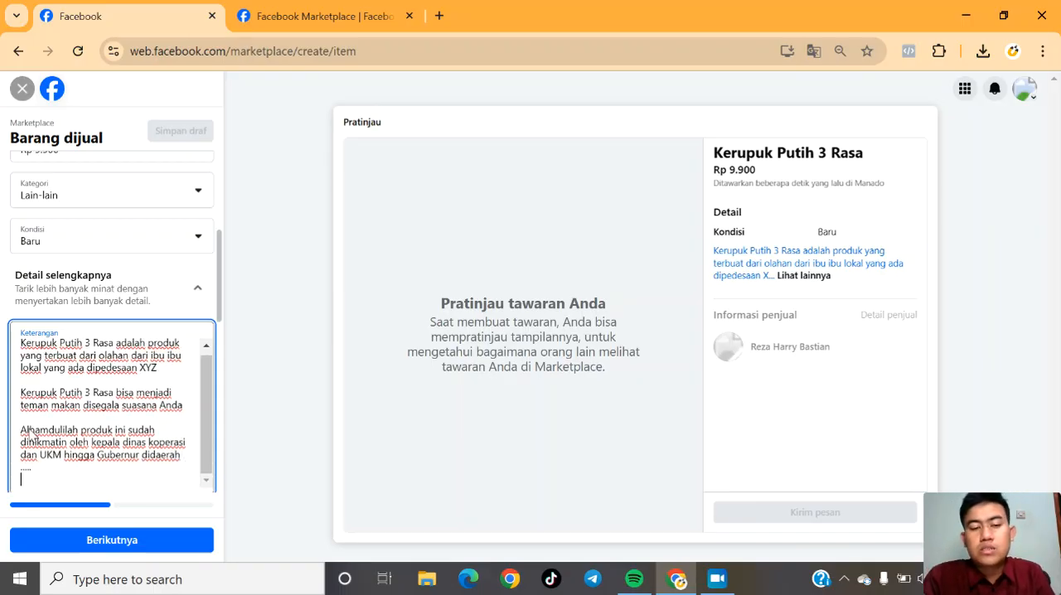
{"action": "type", "text": "Sudah"}
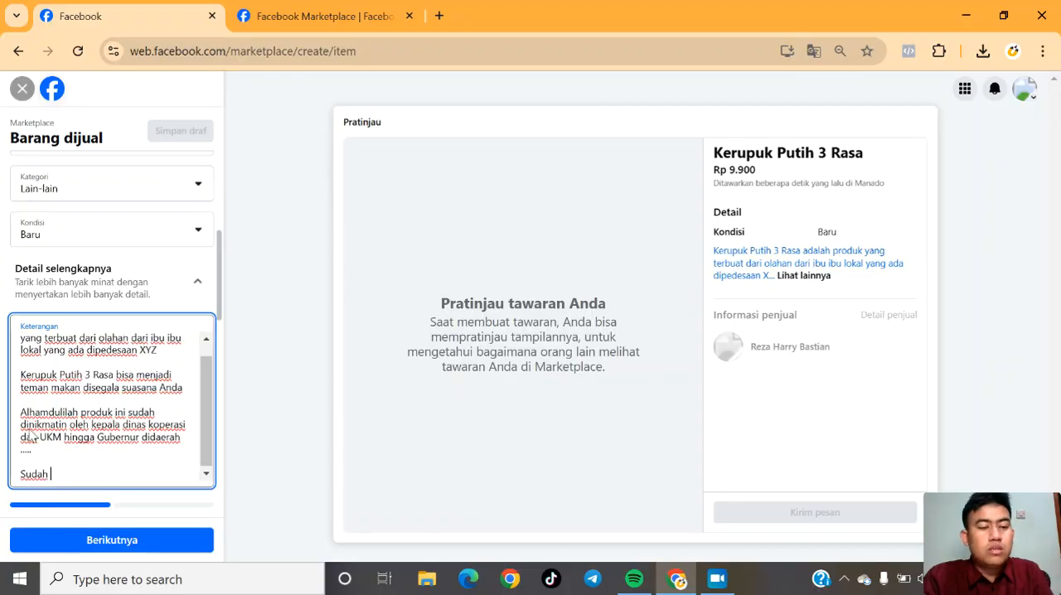
{"action": "key", "text": "BackSpace"}
{"action": "key", "text": "BackSpace"}
{"action": "key", "text": "BackSpace"}
{"action": "key", "text": "BackSpace"}
{"action": "key", "text": "BackSpace"}
Start the fourth description paragraph with "Produk ini sudah mengikuti kegiatan".
{"action": "type", "text": "Produk "}
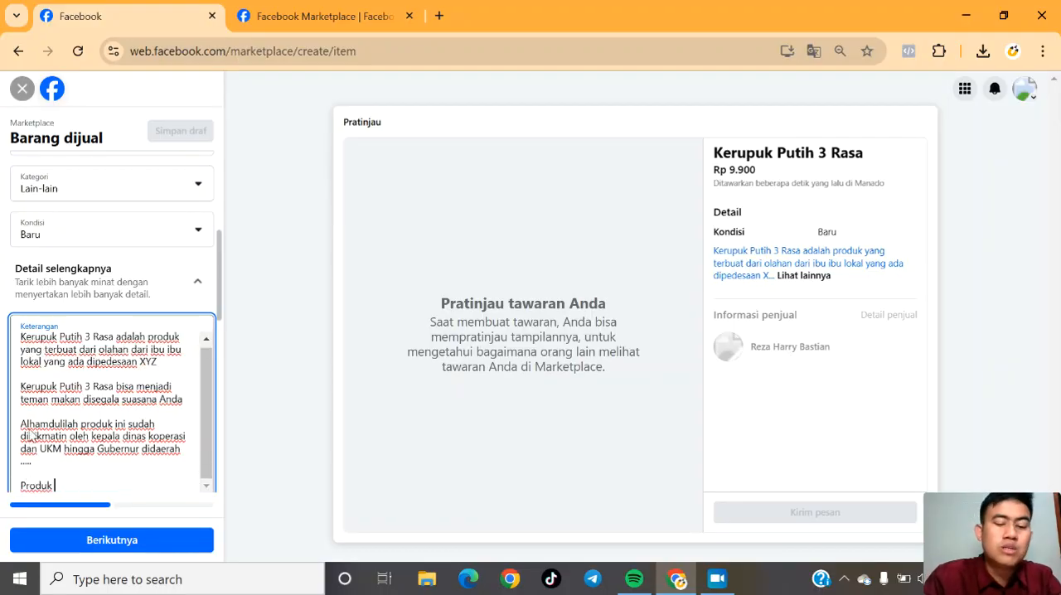
{"action": "type", "text": "ini sudah"}
{"action": "key", "text": "BackSpace"}
{"action": "key", "text": "BackSpace"}
{"action": "type", "text": "h"}
{"action": "key", "text": "BackSpace"}
{"action": "type", "text": "ah mengik"}
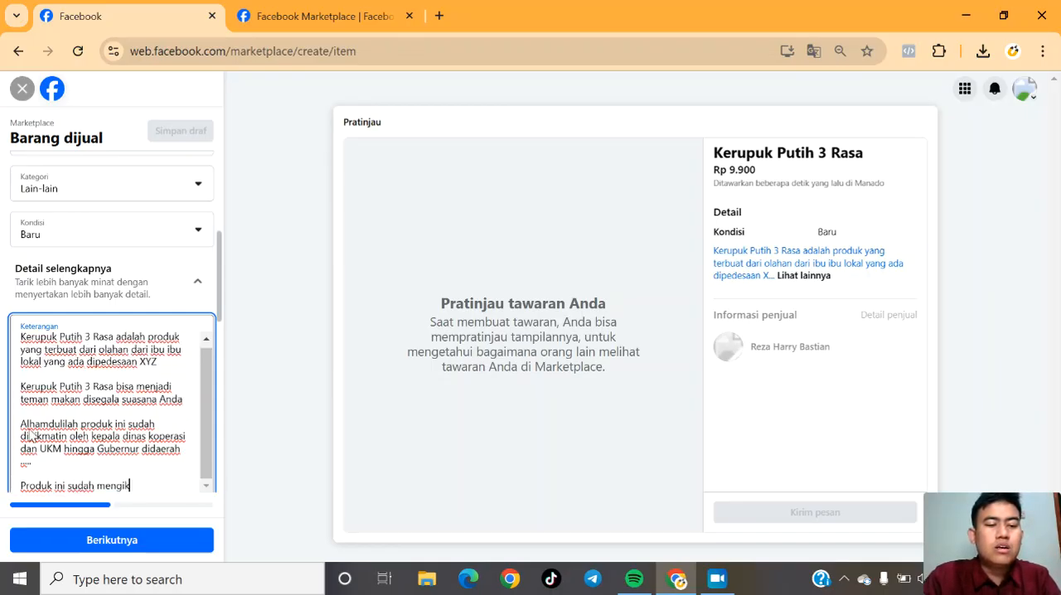
{"action": "type", "text": "uti kegiatan b"}
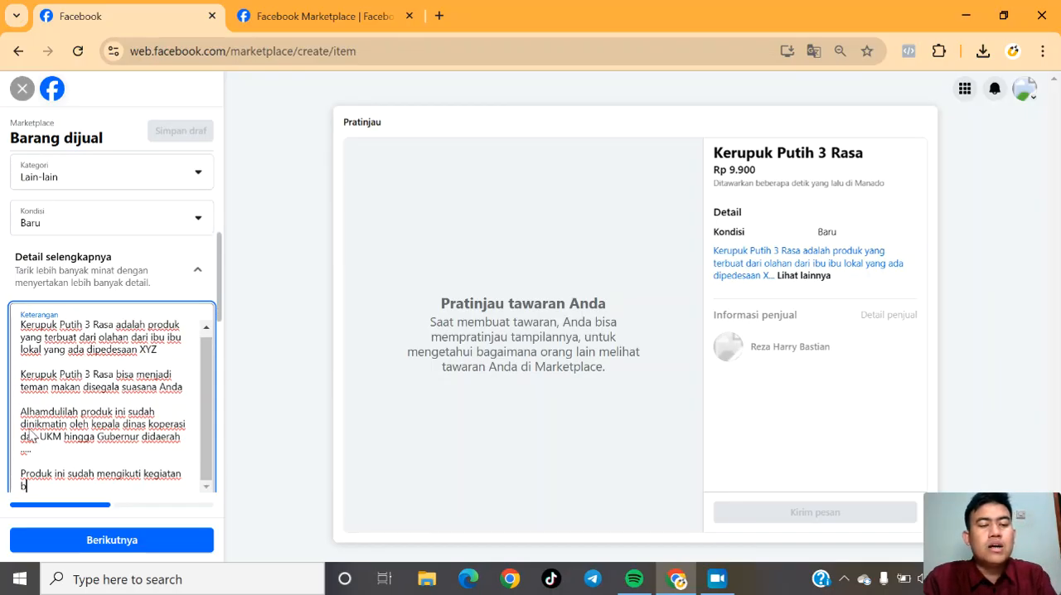
{"action": "key", "text": "BackSpace"}
Finish the fourth description paragraph with "Bazzar baik secara lokal maupun nasional" and add a blank line below it.
{"action": "type", "text": "Bazzar ma"}
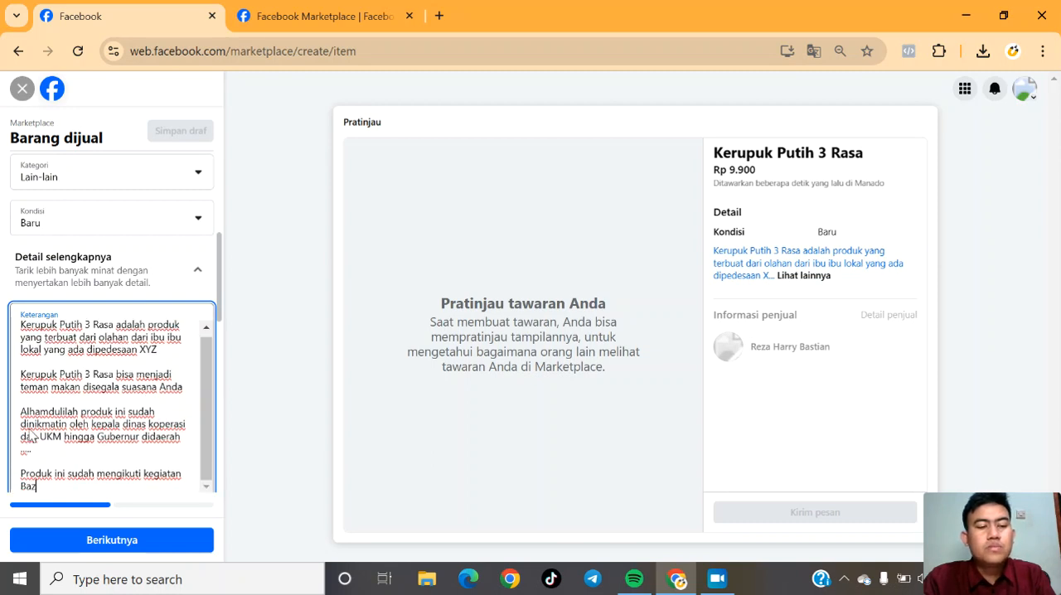
{"action": "key", "text": "BackSpace"}
{"action": "key", "text": "BackSpace"}
{"action": "type", "text": "baik "}
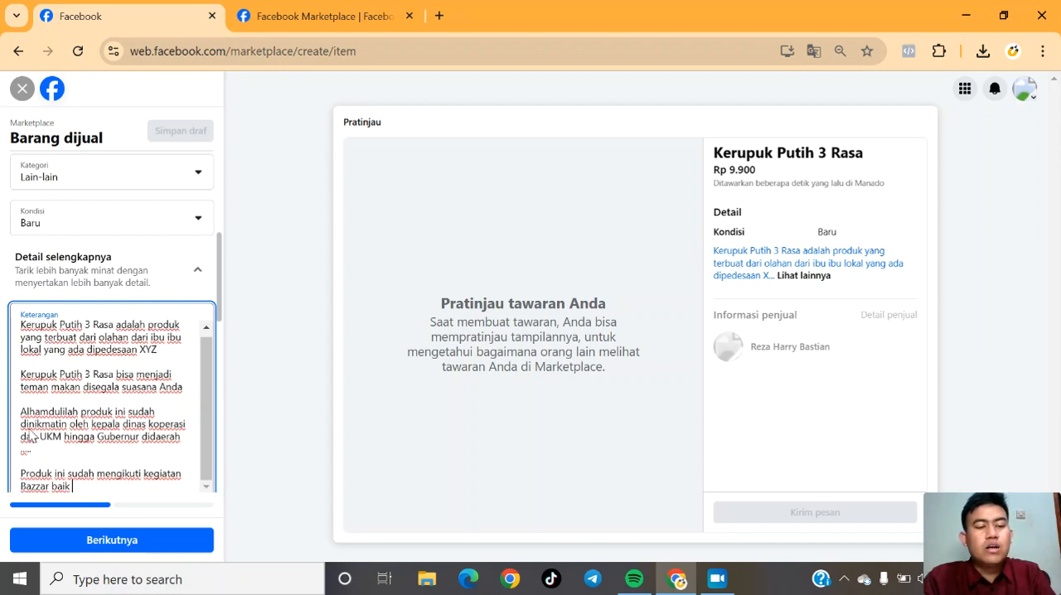
{"action": "type", "text": "secara lokal ma"}
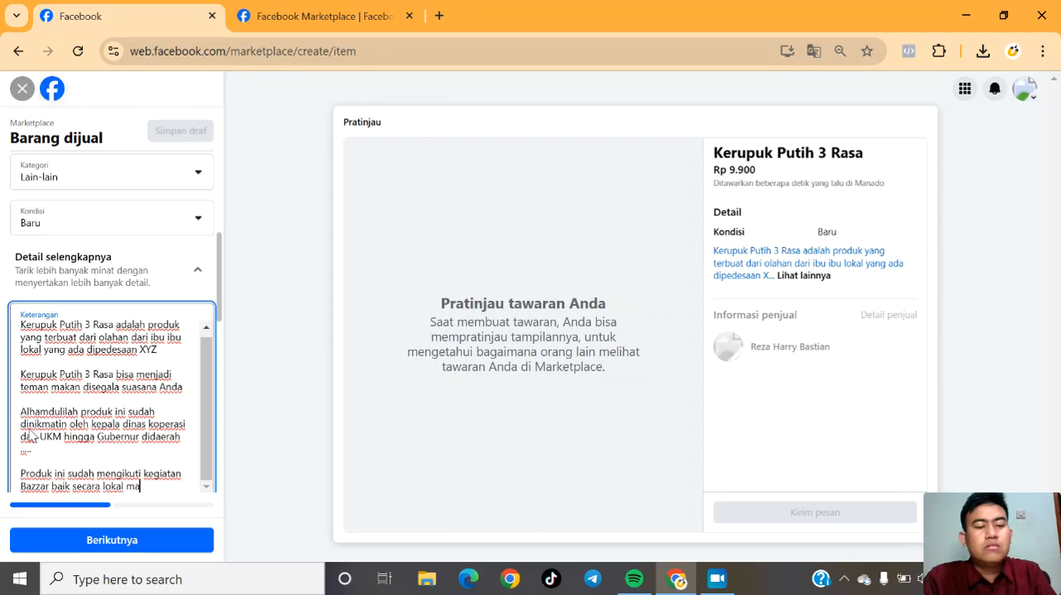
{"action": "type", "text": "upun nasional"}
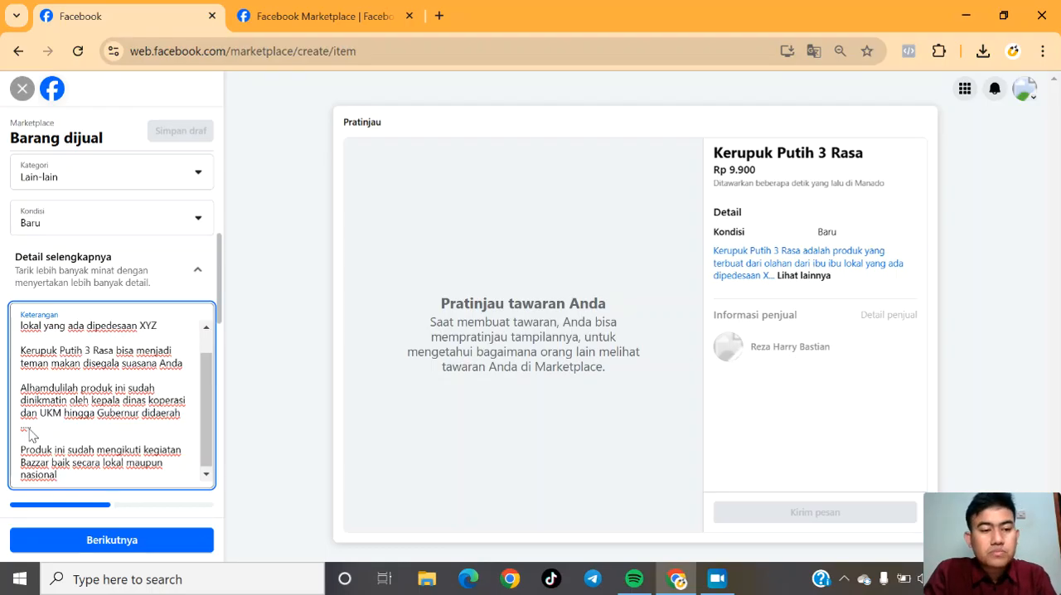
{"action": "key", "text": "Return"}
{"action": "key", "text": "Return"}
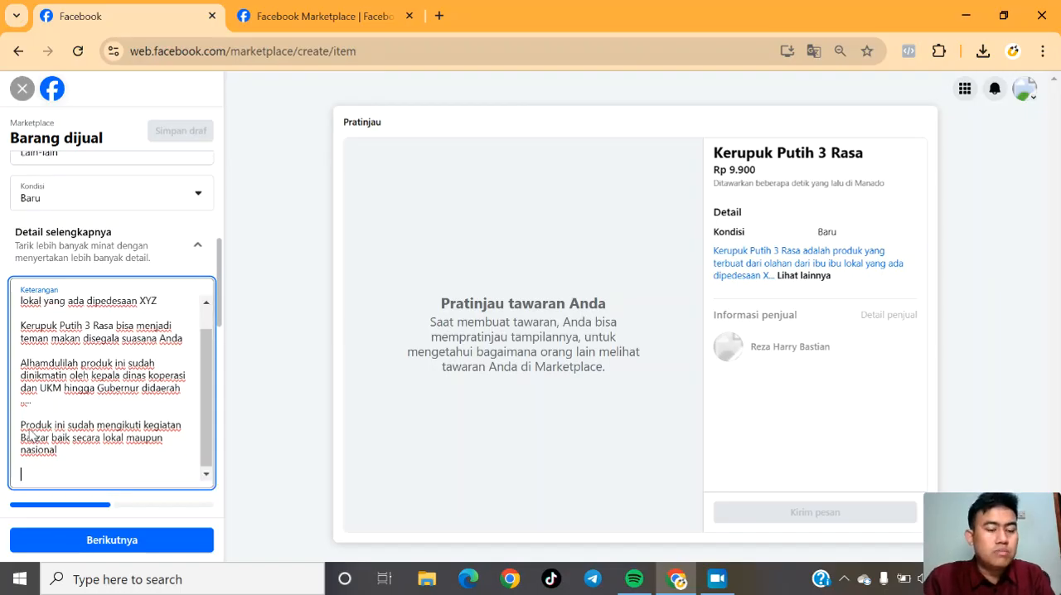
{"action": "key", "text": "Return"}
{"action": "key", "text": "BackSpace"}
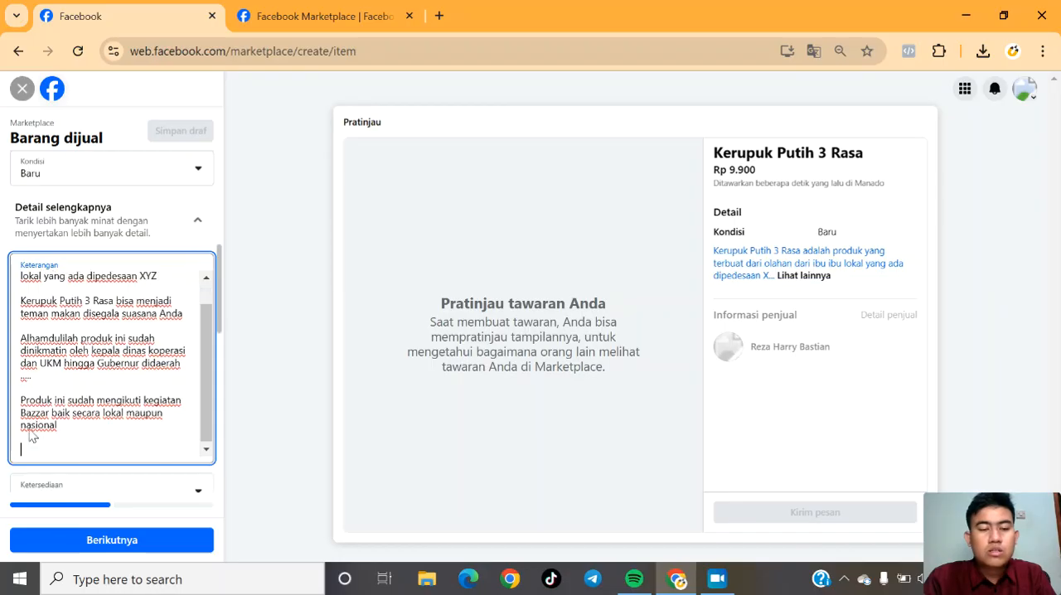
Start the fifth description paragraph with "Sudah lebih dari 500 orang merasakan".
{"action": "type", "text": "Sudah oeb"}
{"action": "key", "text": "BackSpace"}
{"action": "key", "text": "BackSpace"}
{"action": "key", "text": "BackSpace"}
{"action": "type", "text": "lebih ar"}
{"action": "key", "text": "BackSpace"}
{"action": "key", "text": "BackSpace"}
{"action": "type", "text": "dari 500 oran"}
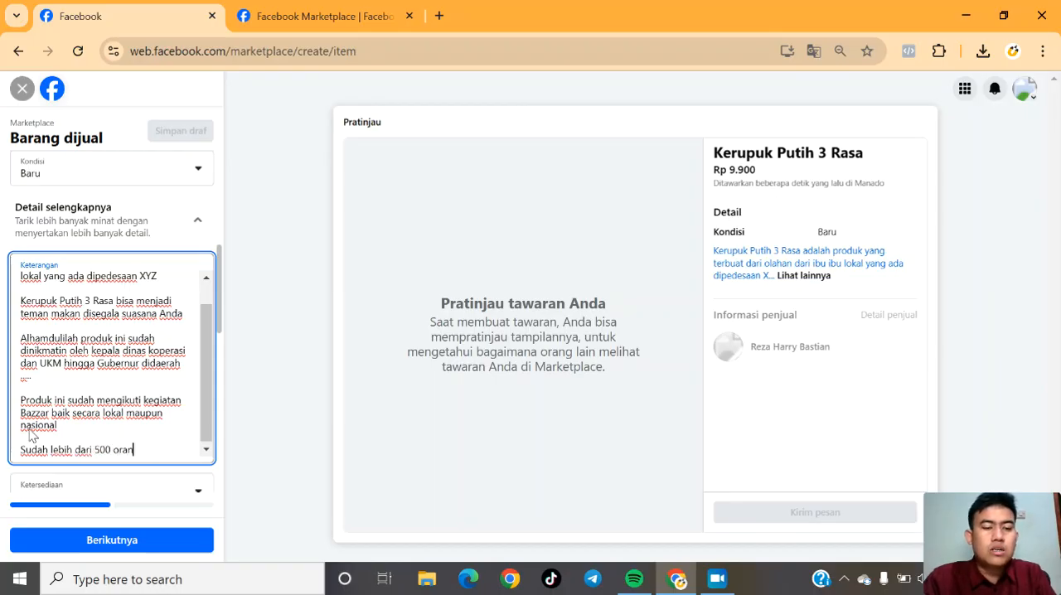
{"action": "type", "text": "g merasakan produk kerupuk "}
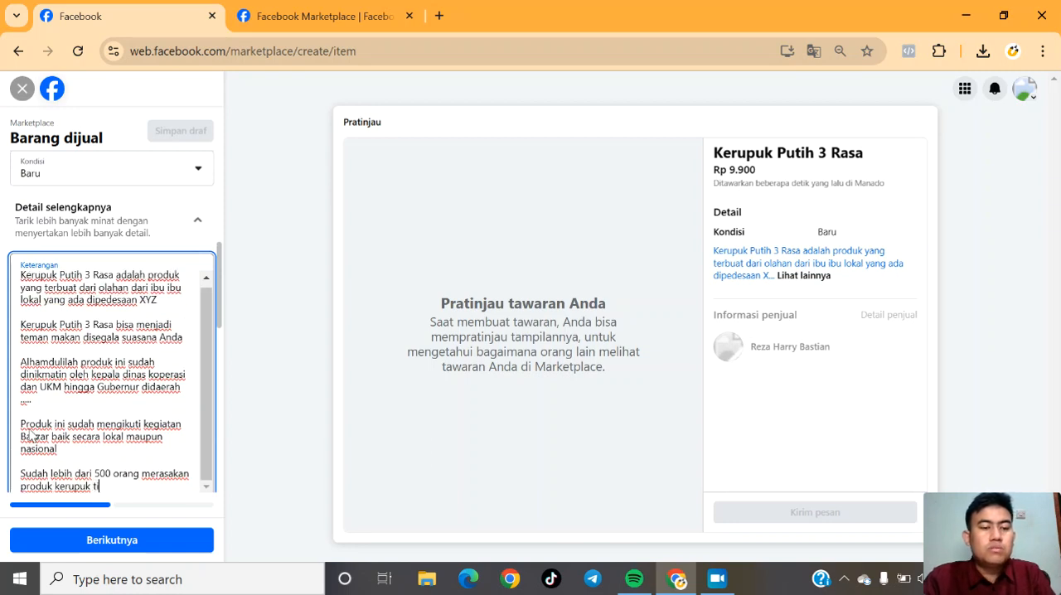
{"action": "type", "text": "putih 3 rasa"}
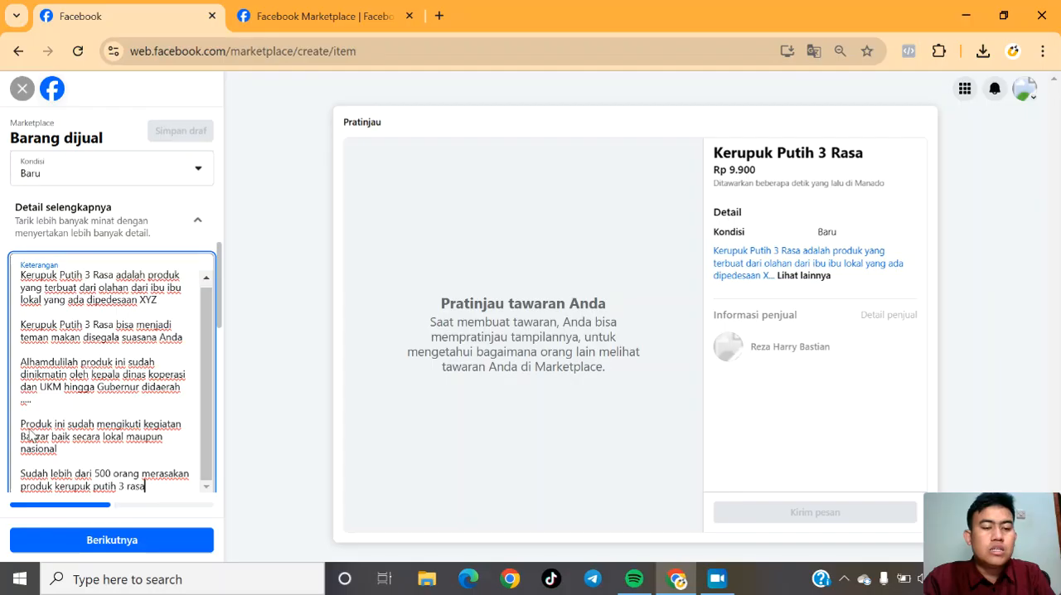
{"action": "type", "text": " ini, dan"}
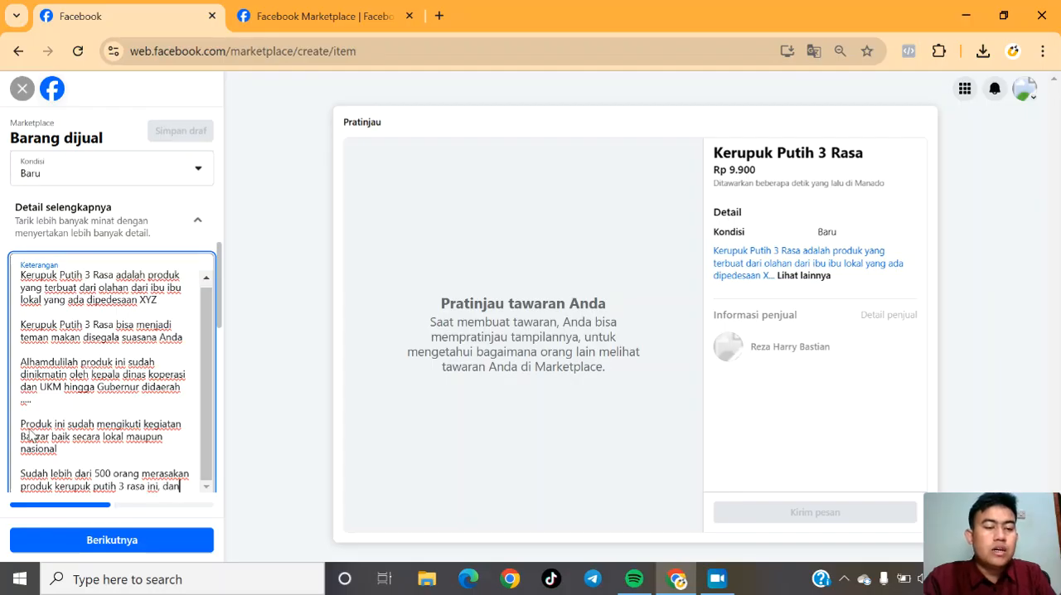
{"action": "type", "text": " kata si"}
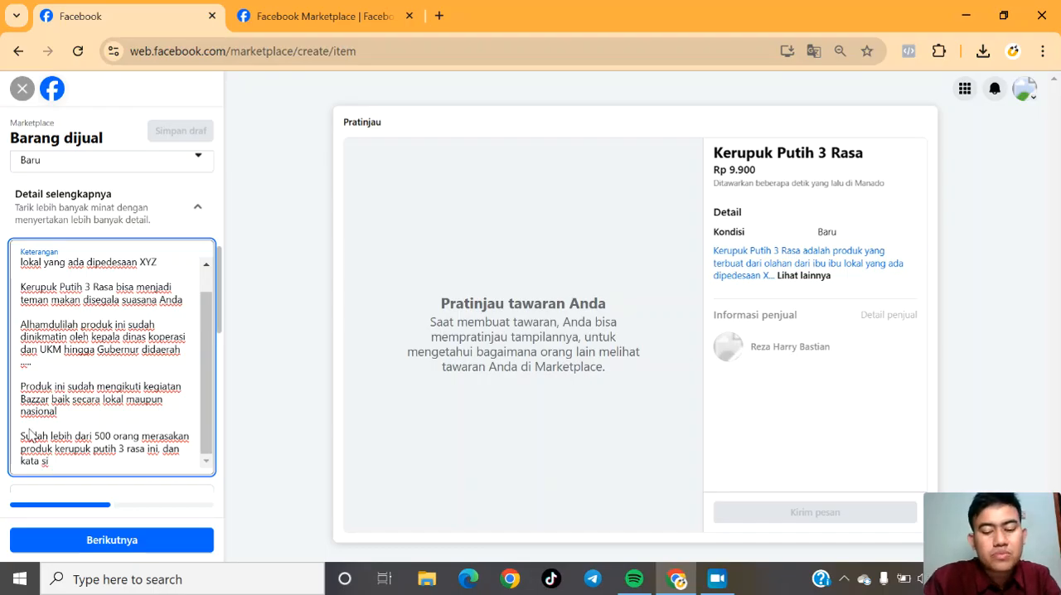
Continue the fifth paragraph with "produk kerupuk putih 3 rasa ini, dan kata si", the customer's first name and an opening quotation mark.
{"action": "type", "text": "b"}
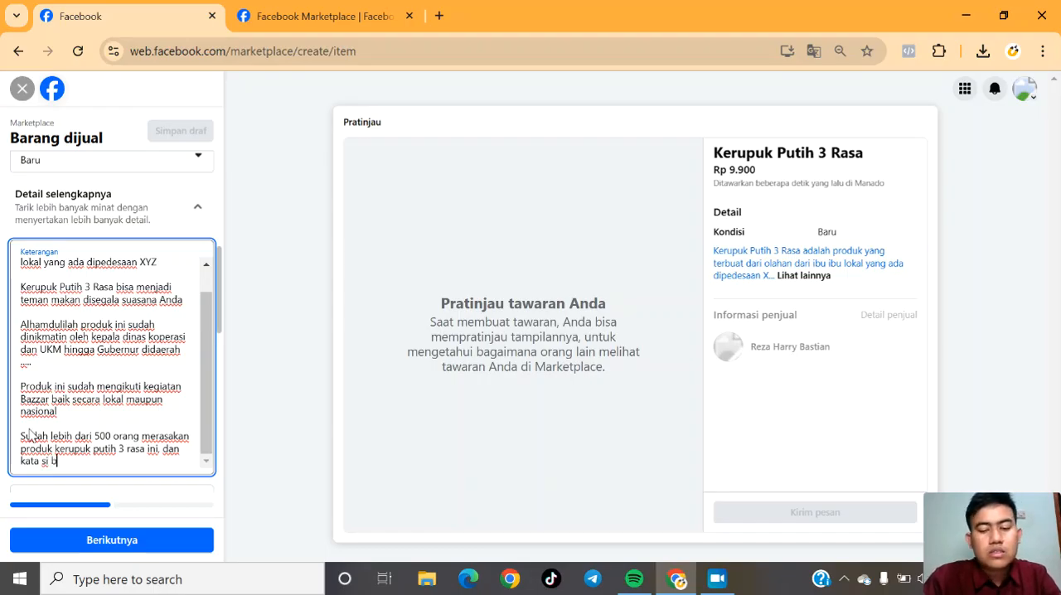
{"action": "type", "text": "eni \""}
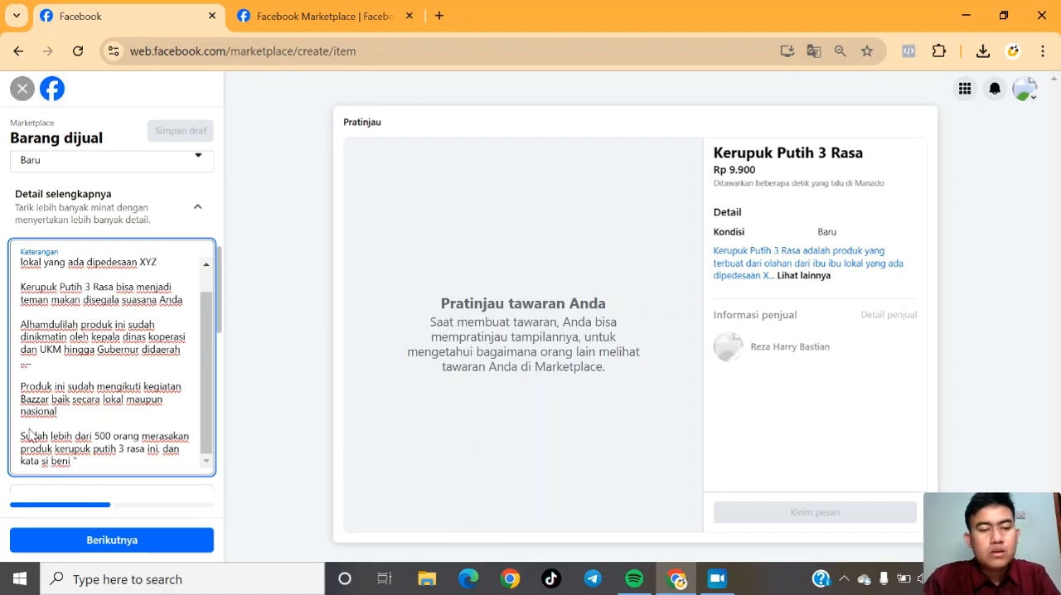
{"action": "type", "text": "produk gu"}
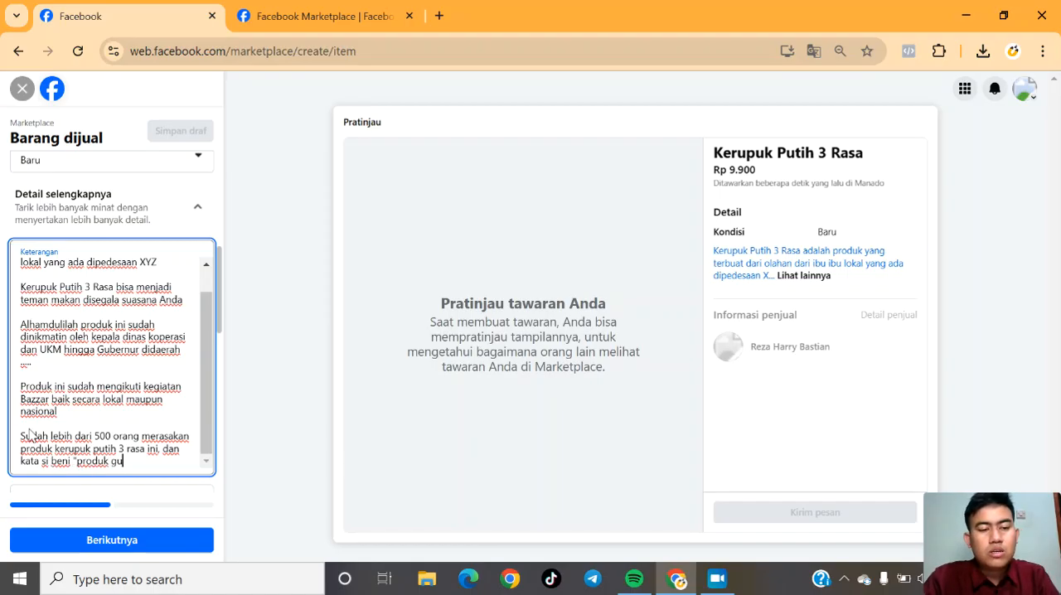
{"action": "type", "text": "rih dan ena"}
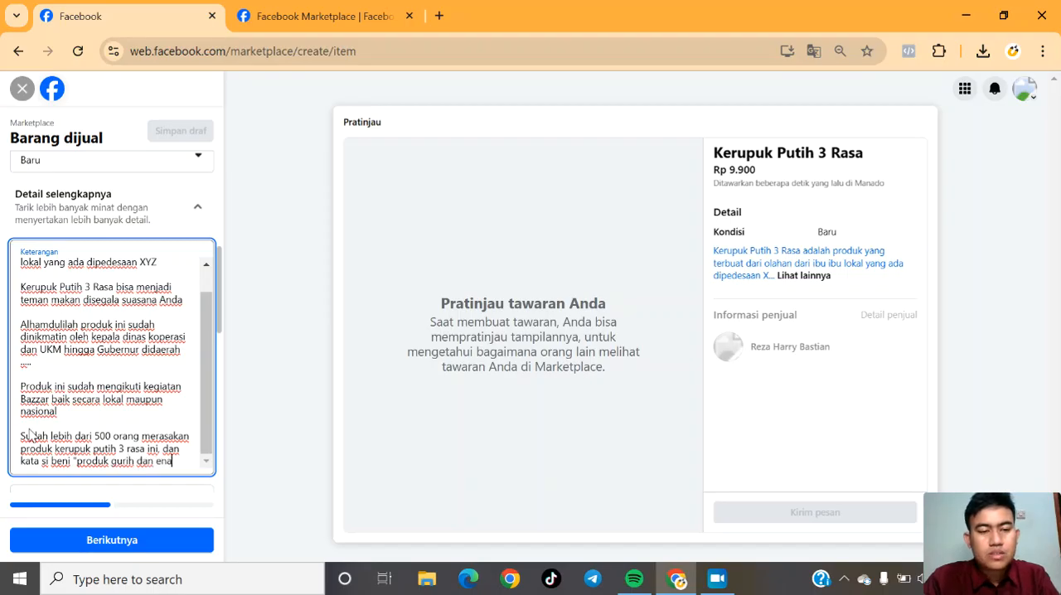
{"action": "type", "text": "k banget dib"}
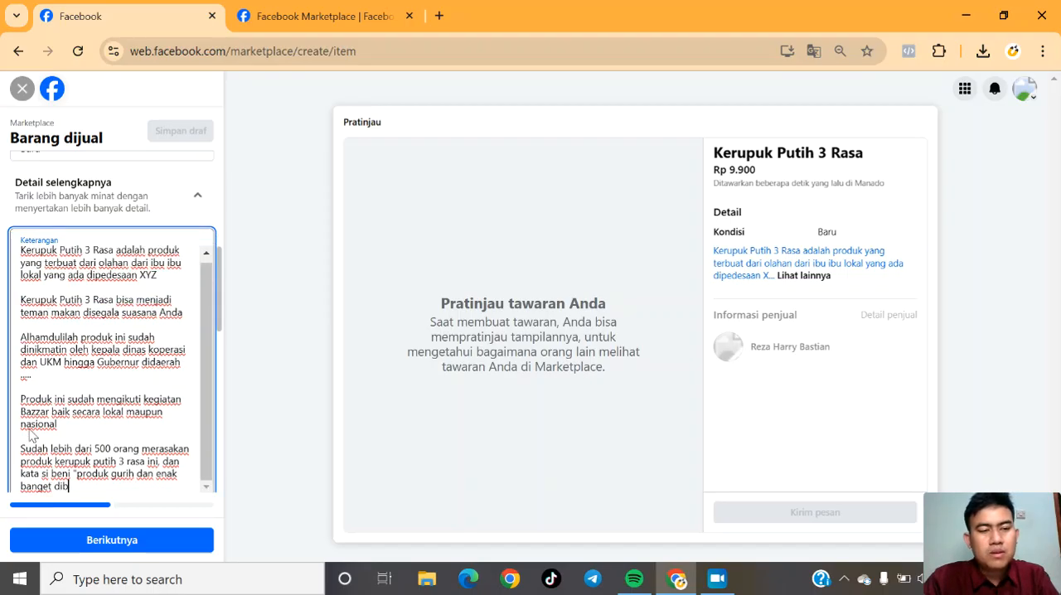
{"action": "type", "text": "awa kemana mana\""}
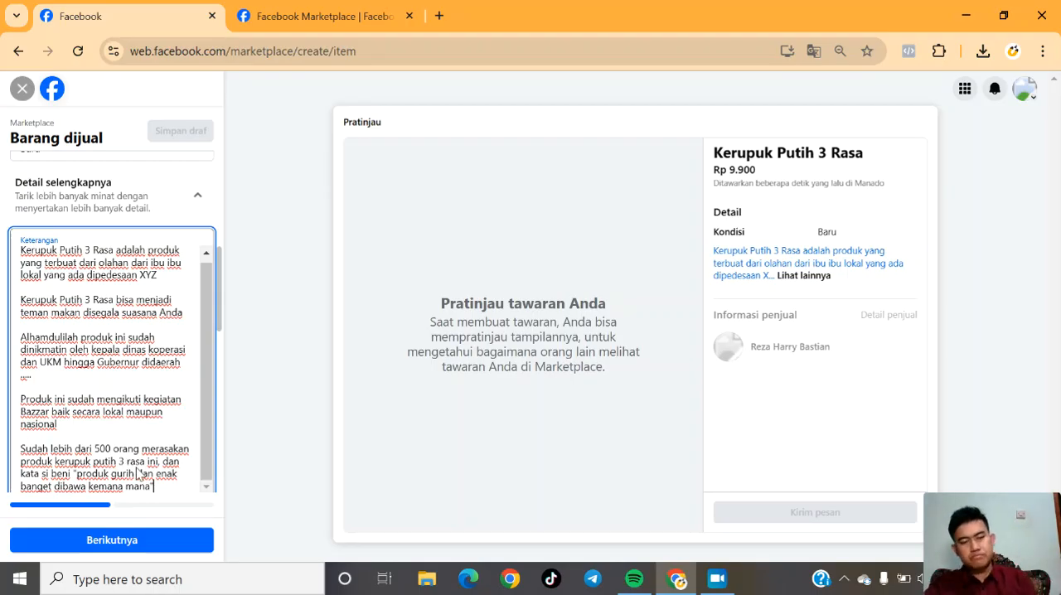
Leave a blank line after the testimonial and start the sixth description paragraph with "Nah itu dia produk yang".
{"action": "left_click_drag", "start_coordinate": [219, 312], "coordinate": [219, 332]}
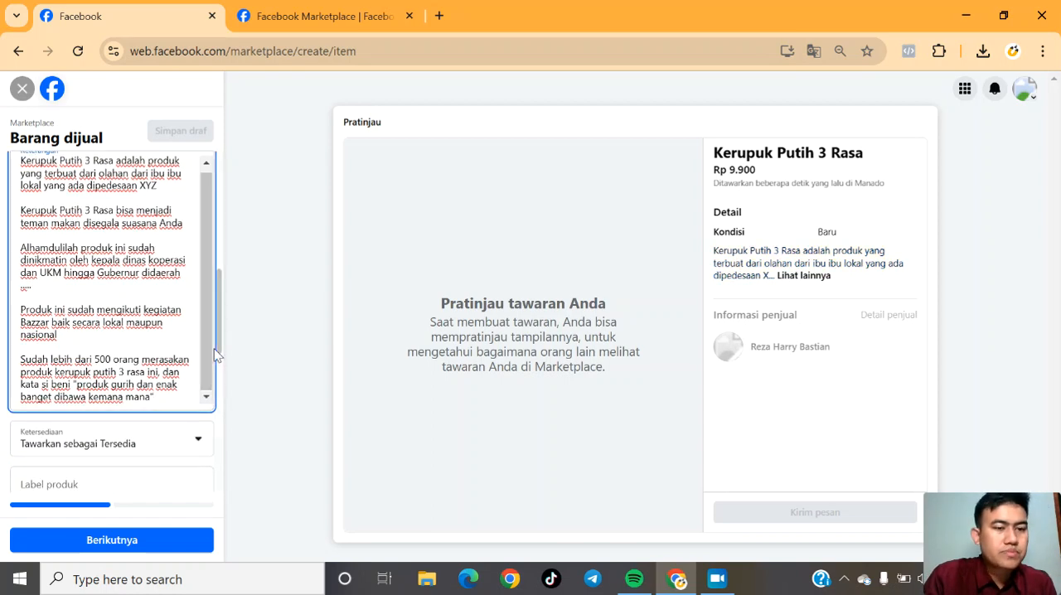
{"action": "key", "text": "Return"}
{"action": "key", "text": "Return"}
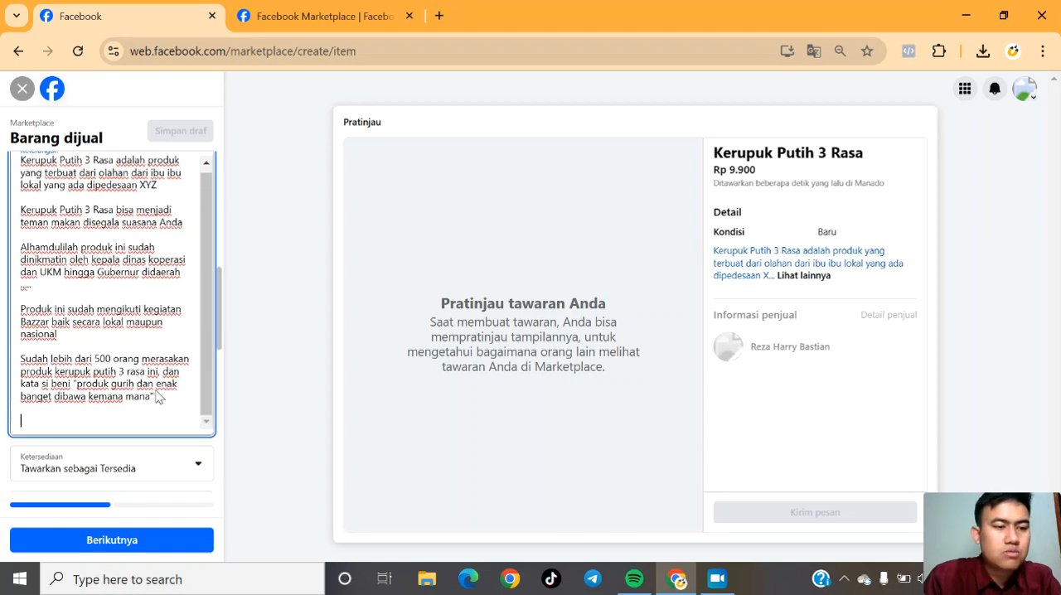
{"action": "type", "text": "Nah itu "}
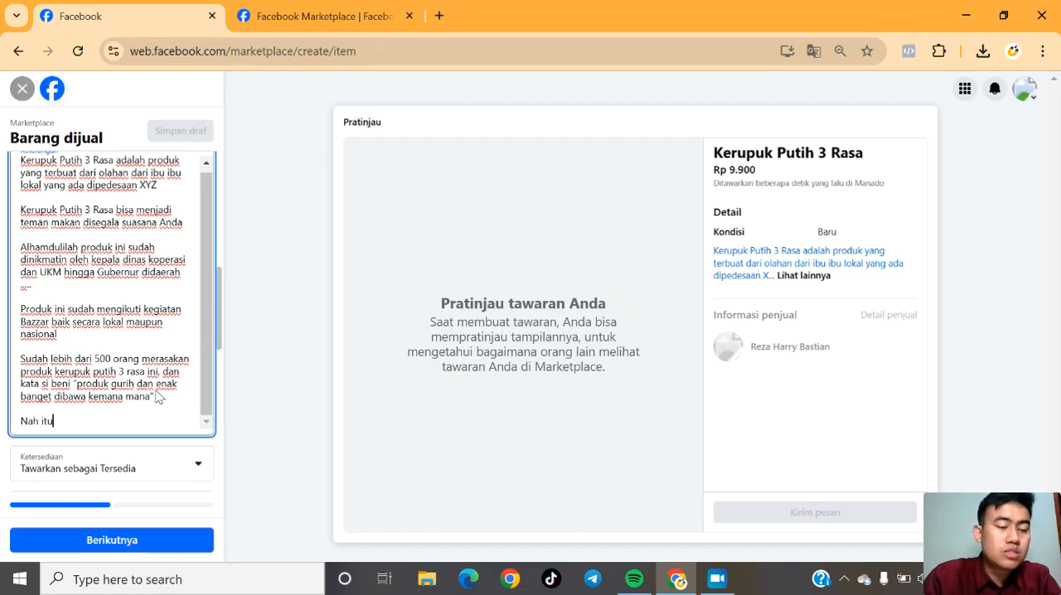
{"action": "type", "text": "dia produk "}
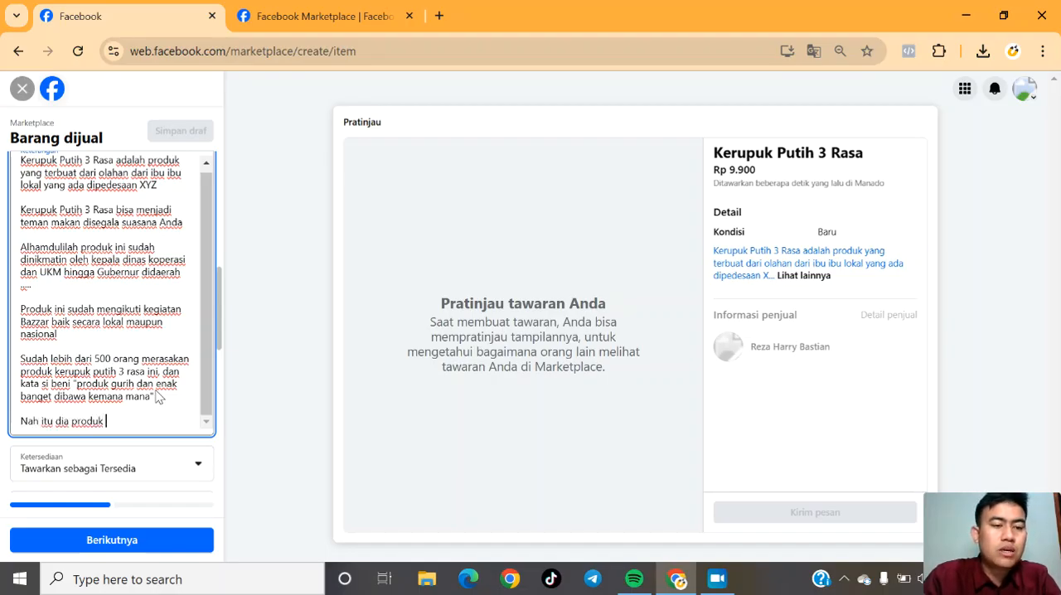
{"action": "type", "text": "yang"}
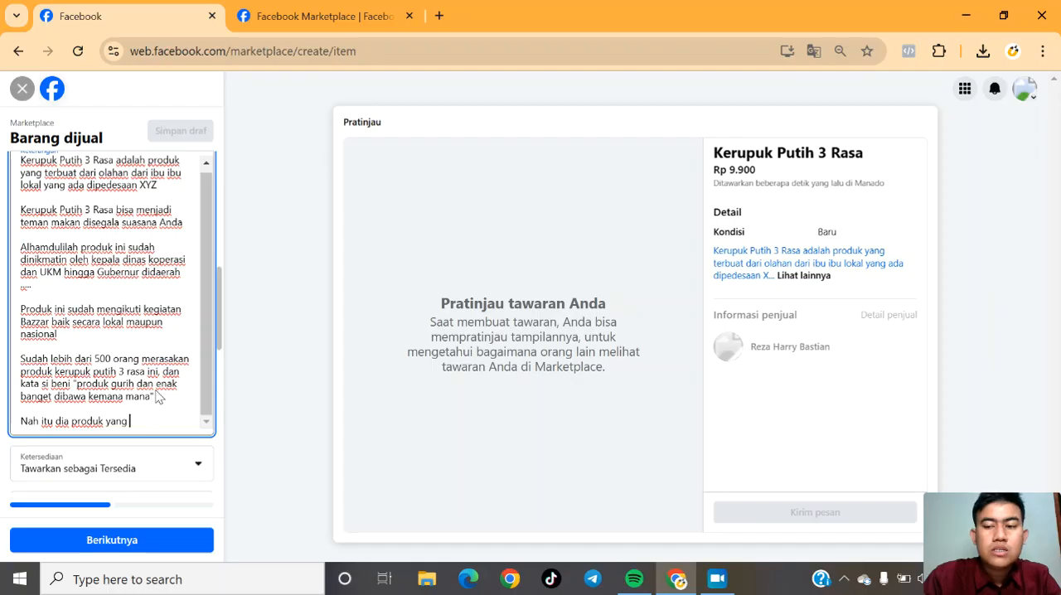
Complete the sixth description paragraph with "sudah dirasakan manfaatnya oleh banyak orang.".
{"action": "key", "text": "BackSpace"}
{"action": "key", "text": "BackSpace"}
{"action": "key", "text": "BackSpace"}
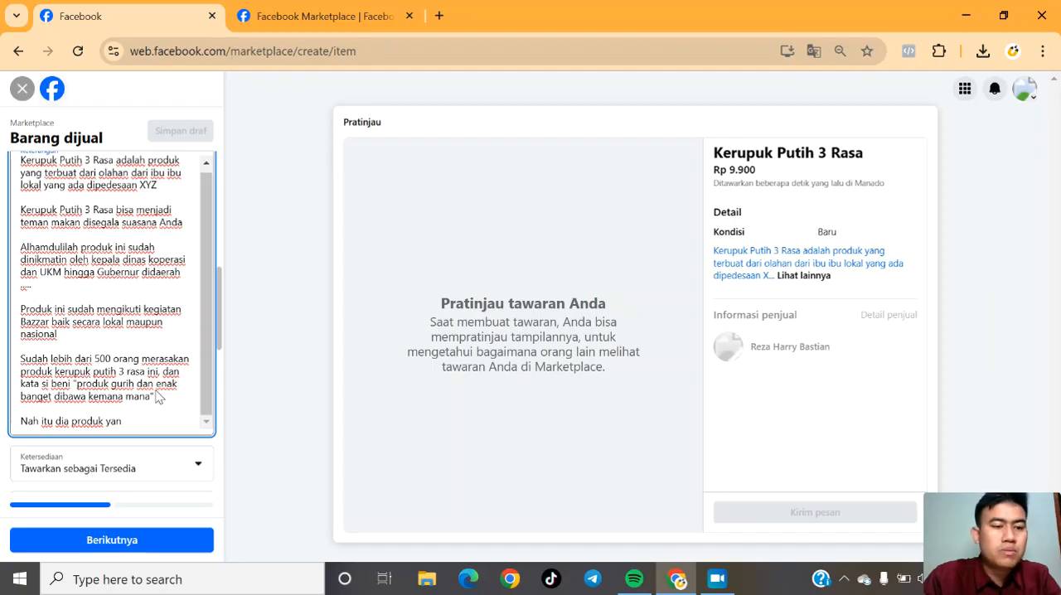
{"action": "type", "text": "ang sudah "}
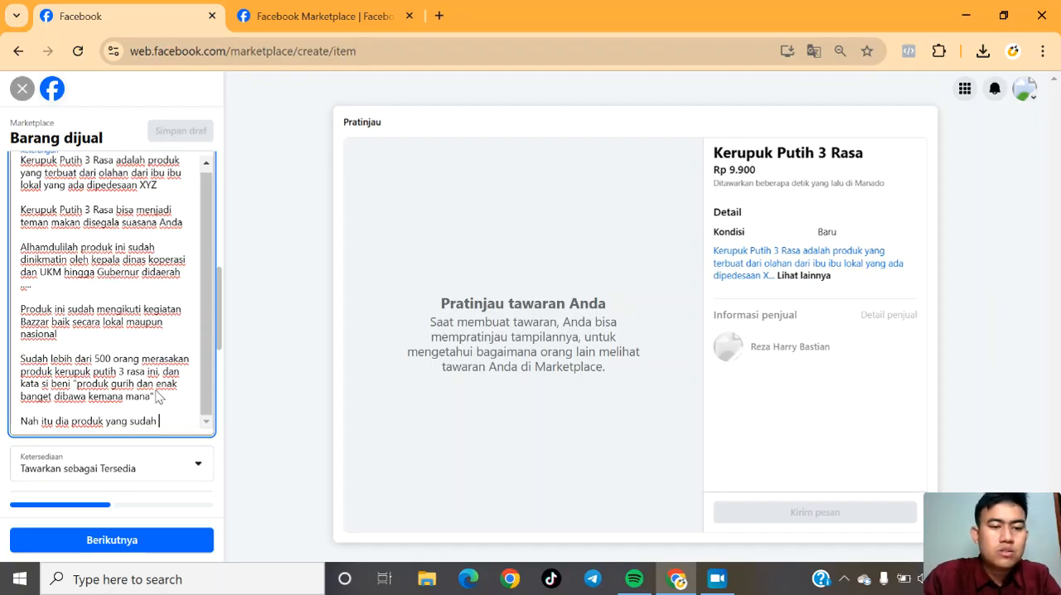
{"action": "type", "text": "dirasakan"}
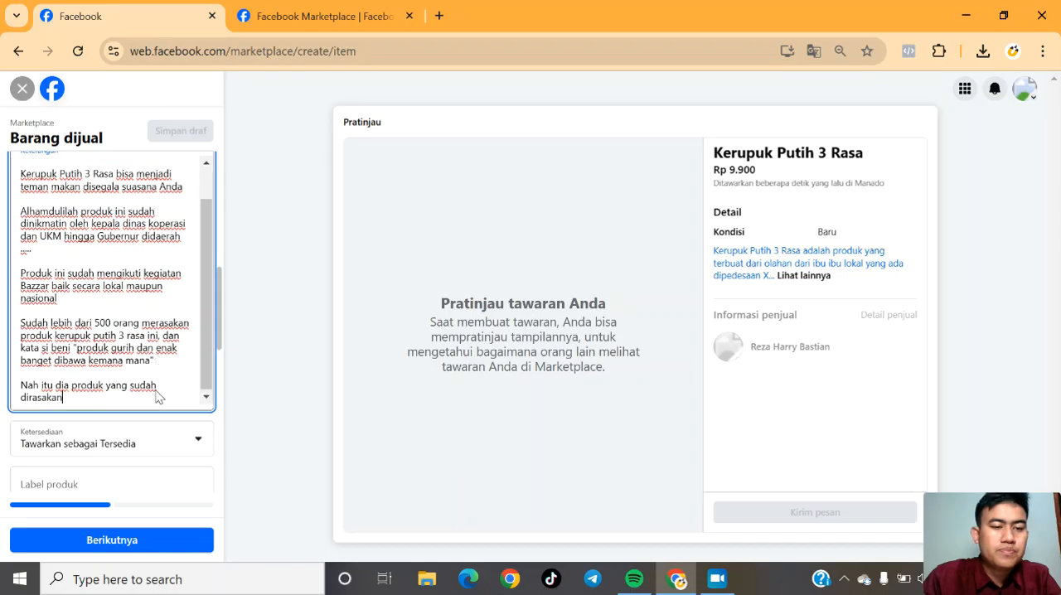
{"action": "type", "text": " manfaatnya"}
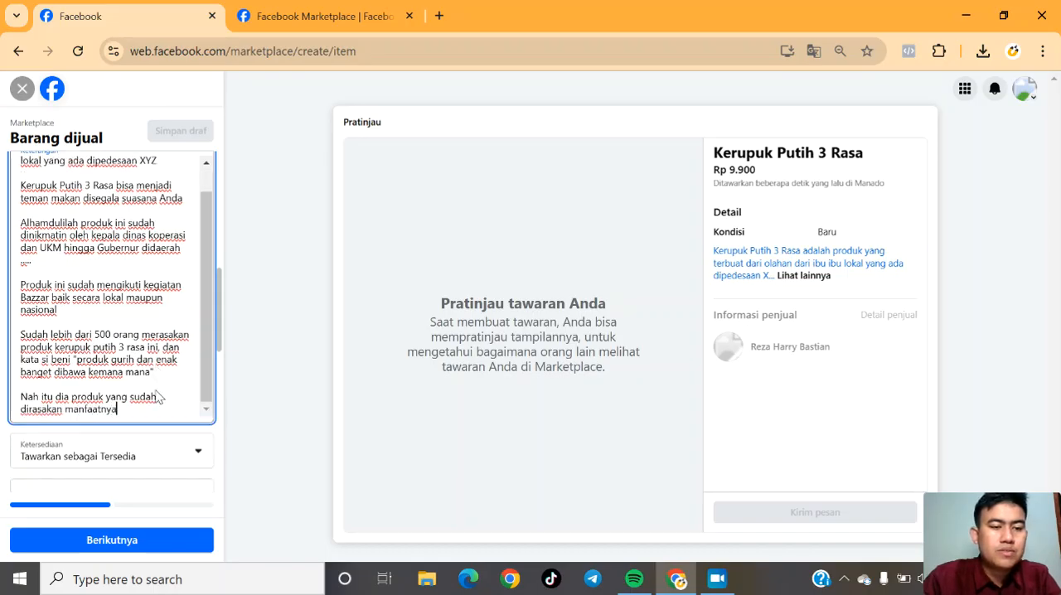
{"action": "type", "text": " oleh ban"}
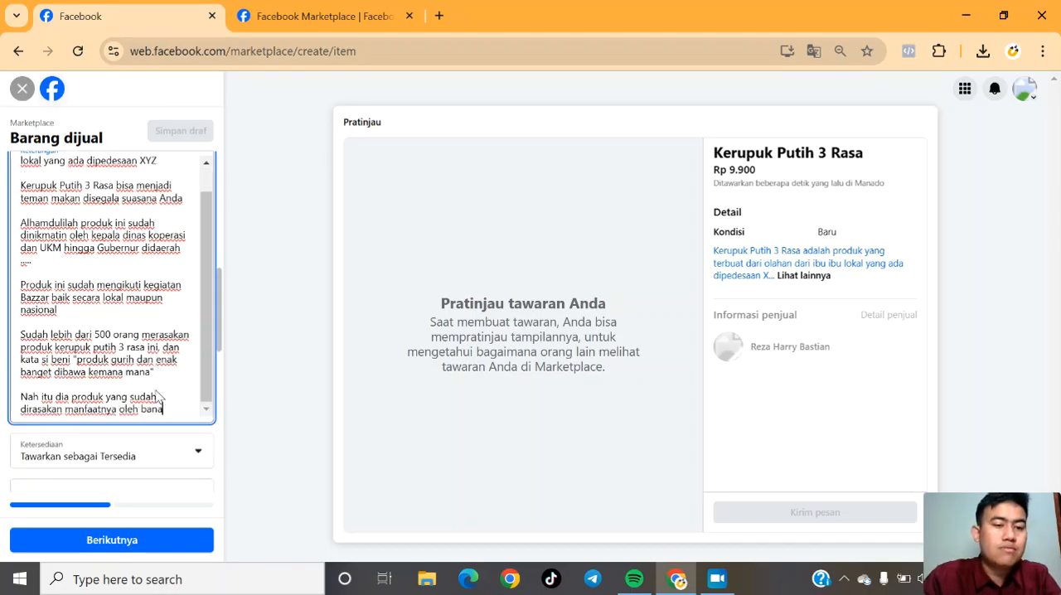
{"action": "type", "text": "yak orang."}
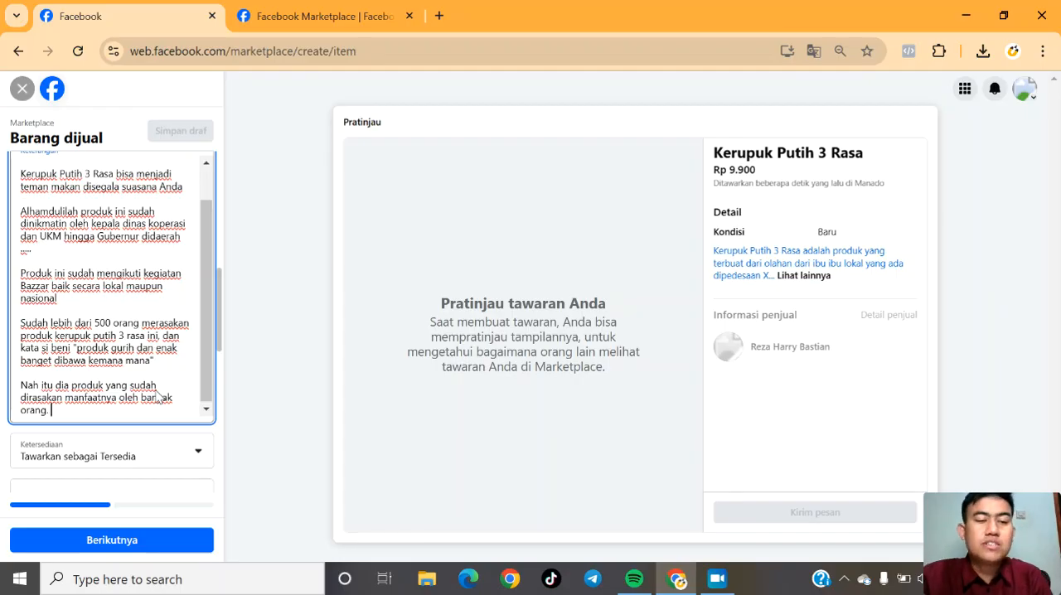
Leave a blank line and start the seventh description paragraph with "Kira kira kamu kapan mau merasakan manfaat".
{"action": "key", "text": "Return"}
{"action": "key", "text": "Return"}
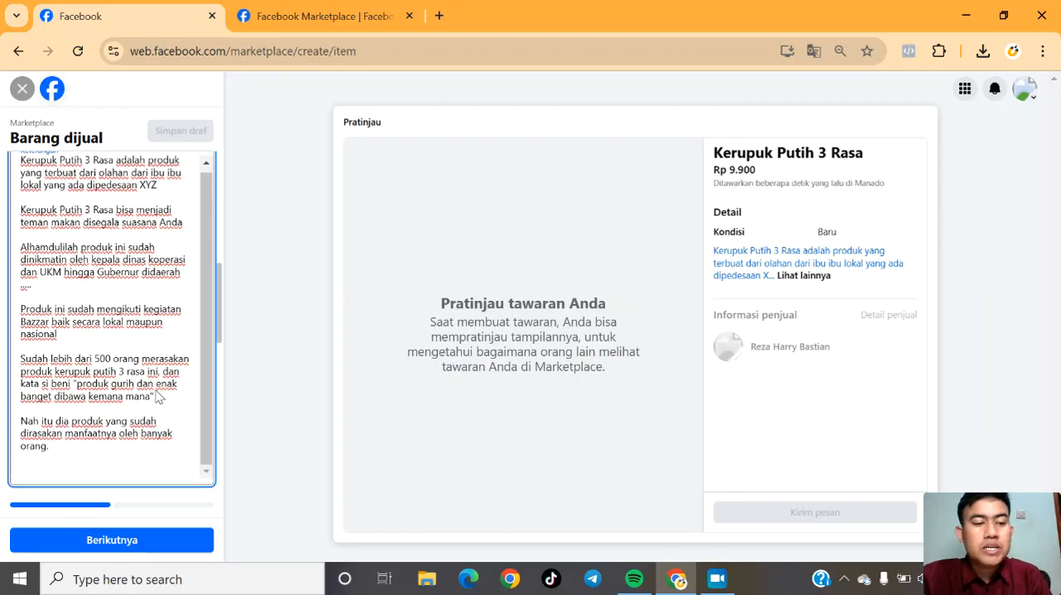
{"action": "type", "text": "Kira ki"}
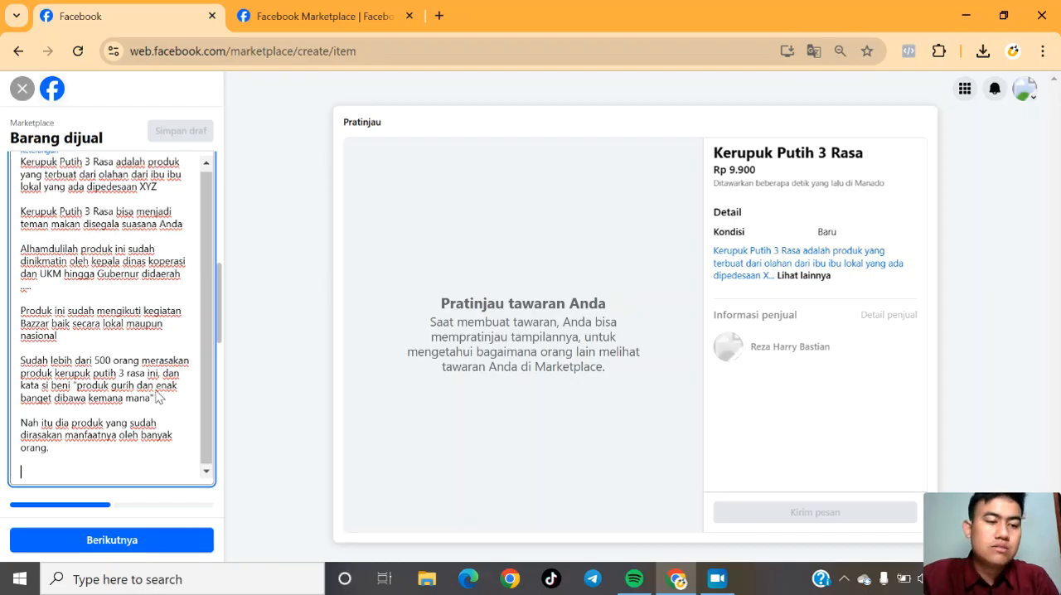
{"action": "type", "text": "ra "}
{"action": "type", "text": "anda"}
{"action": "key", "text": "BackSpace"}
{"action": "key", "text": "BackSpace"}
{"action": "key", "text": "BackSpace"}
{"action": "key", "text": "BackSpace"}
{"action": "type", "text": "kamu kapan mau merasakanm"}
{"action": "key", "text": "BackSpace"}
{"action": "type", "text": "manfaat"}
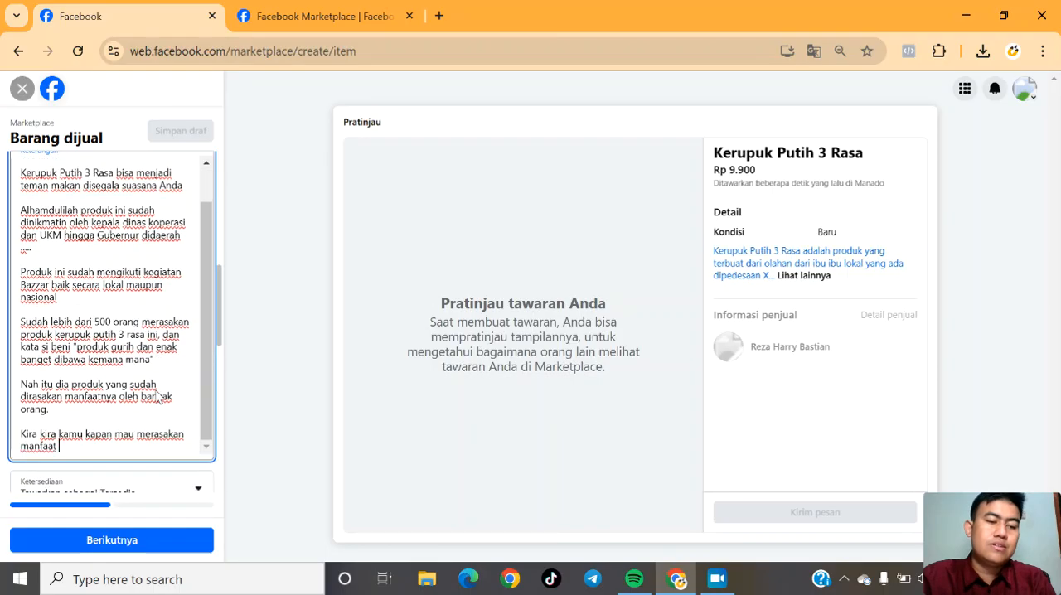
Extend "manfaat" to "manfaatnya" and finish the seventh paragraph's question with "seperti mereka diatas ?".
{"action": "key", "text": "BackSpace"}
{"action": "type", "text": "nya seperti mereka diatas "}
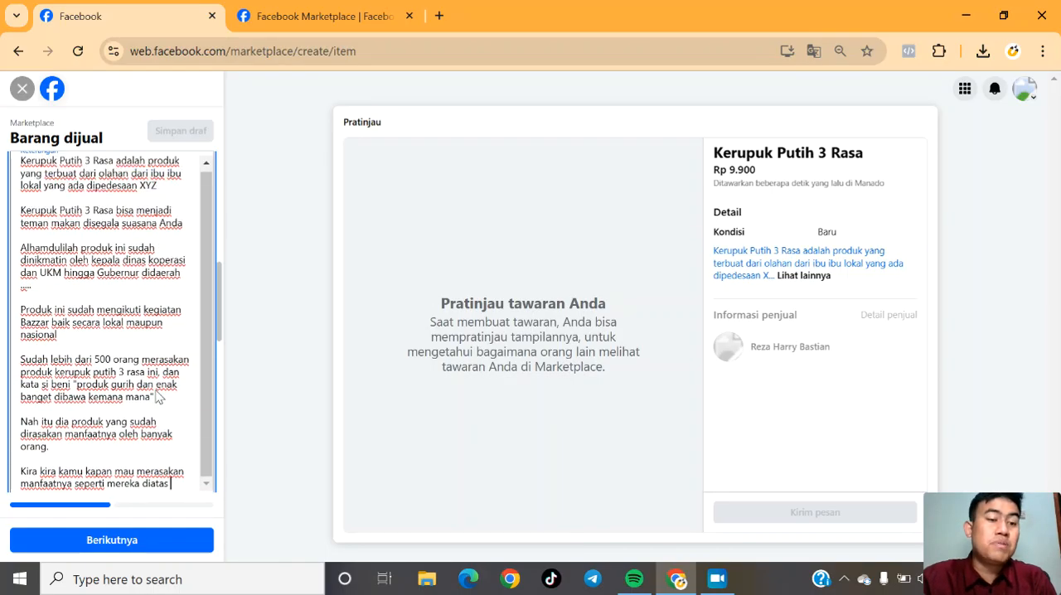
{"action": "type", "text": "?"}
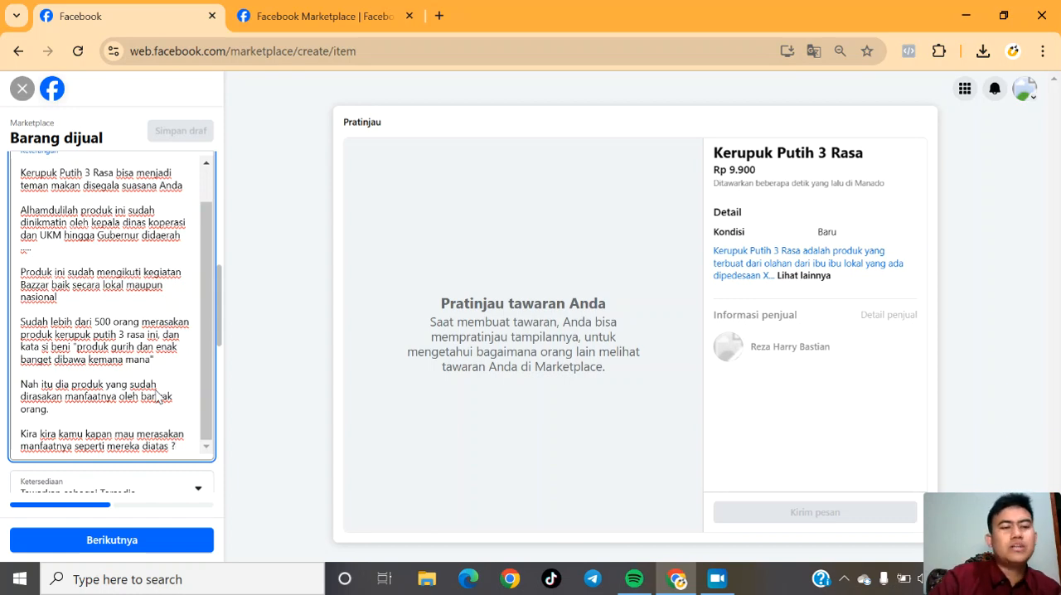
Leave a blank line and add the contact paragraph "bisa hubungi ke nomer WA" followed by a placeholder WhatsApp number.
{"action": "key", "text": "Return"}
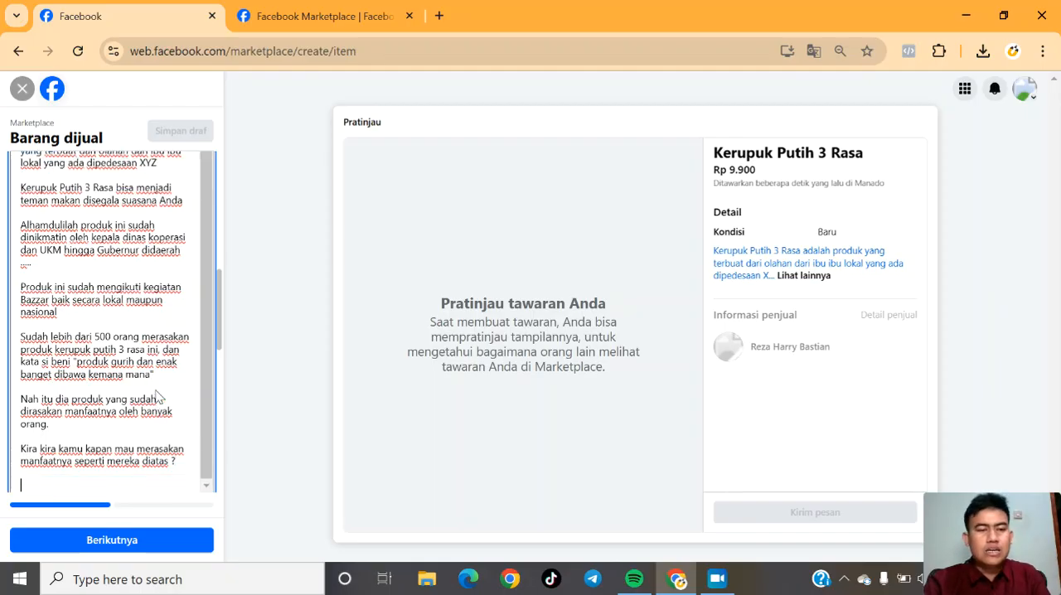
{"action": "key", "text": "Return"}
{"action": "type", "text": "bisa hub"}
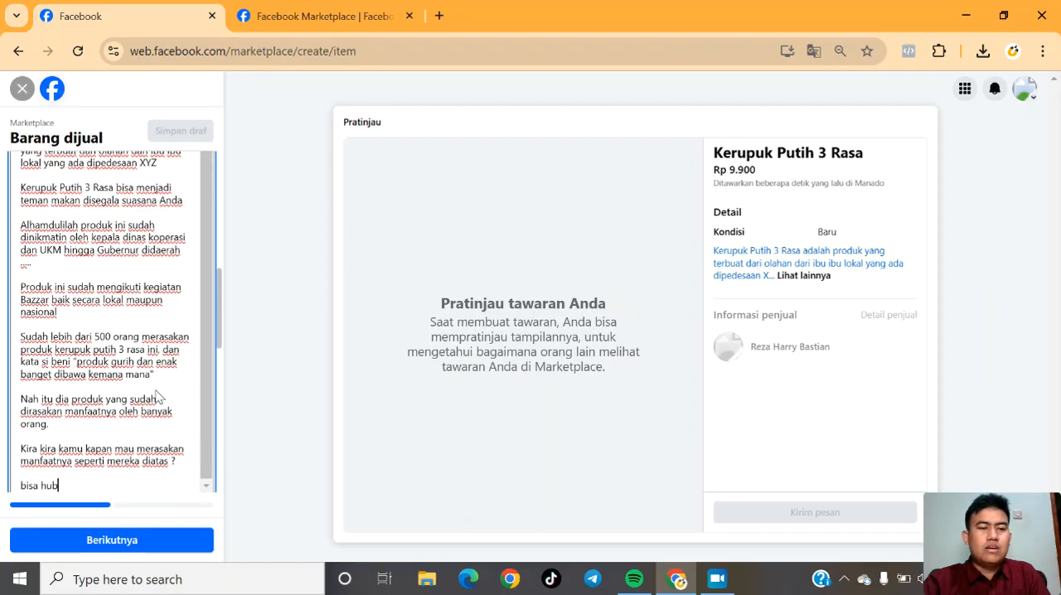
{"action": "type", "text": "ungi ke nomer WA 0"}
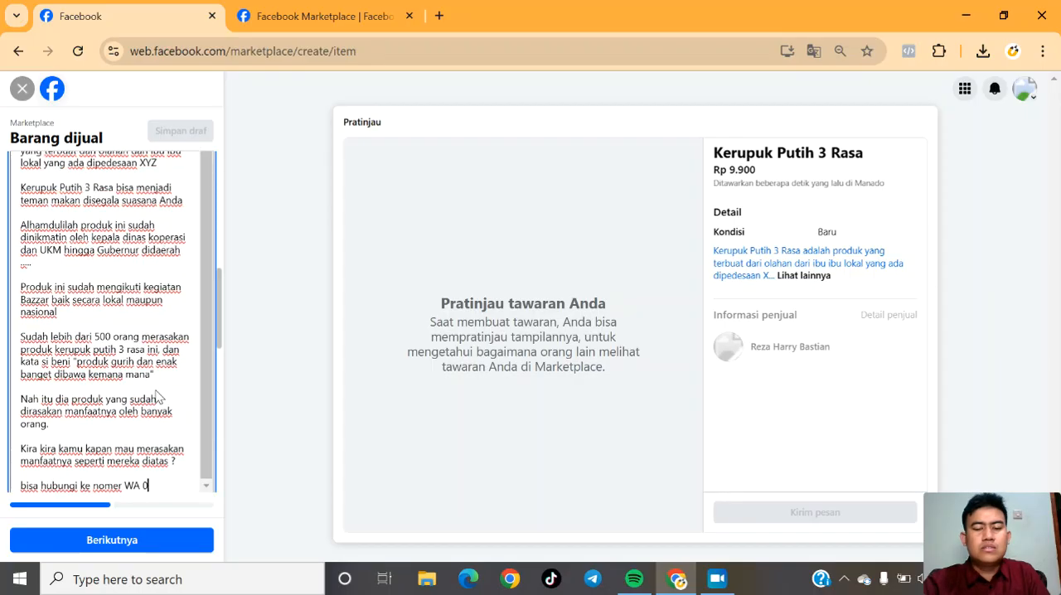
{"action": "type", "text": "8xxxx yyyyy zzzzz"}
Leave a blank line and close the description with "Kami tunggu ya cerita terbaik kamu...".
{"action": "key", "text": "Return"}
{"action": "key", "text": "Return"}
{"action": "type", "text": "Kami "}
{"action": "type", "text": "tunggu ya "}
{"action": "type", "text": "cerita ma"}
{"action": "type", "text": "k"}
{"action": "key", "text": "BackSpace"}
{"action": "key", "text": "BackSpace"}
{"action": "key", "text": "BackSpace"}
{"action": "type", "text": "terbaik"}
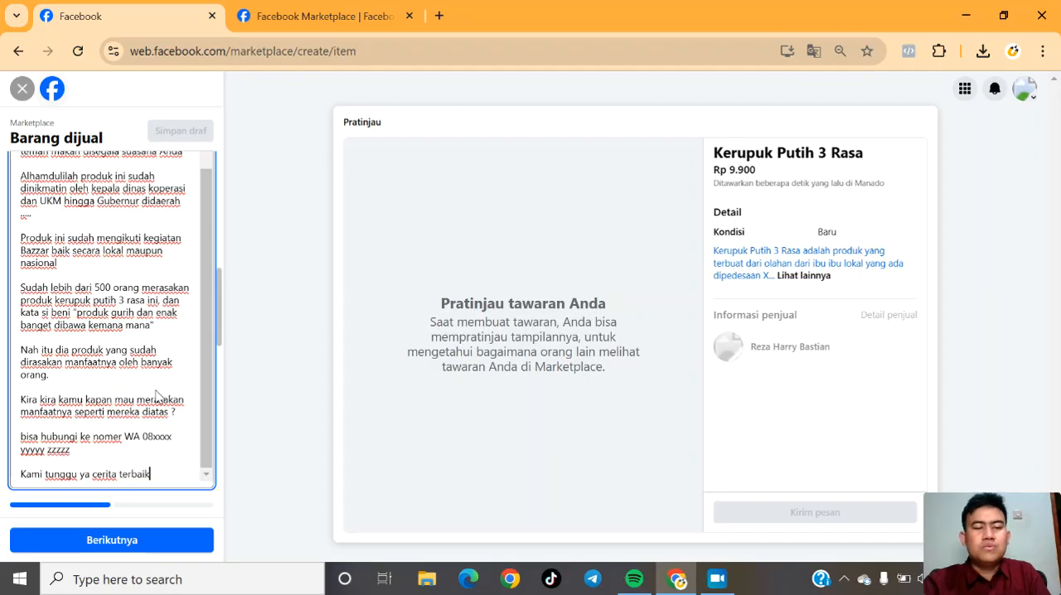
{"action": "type", "text": " kamu..."}
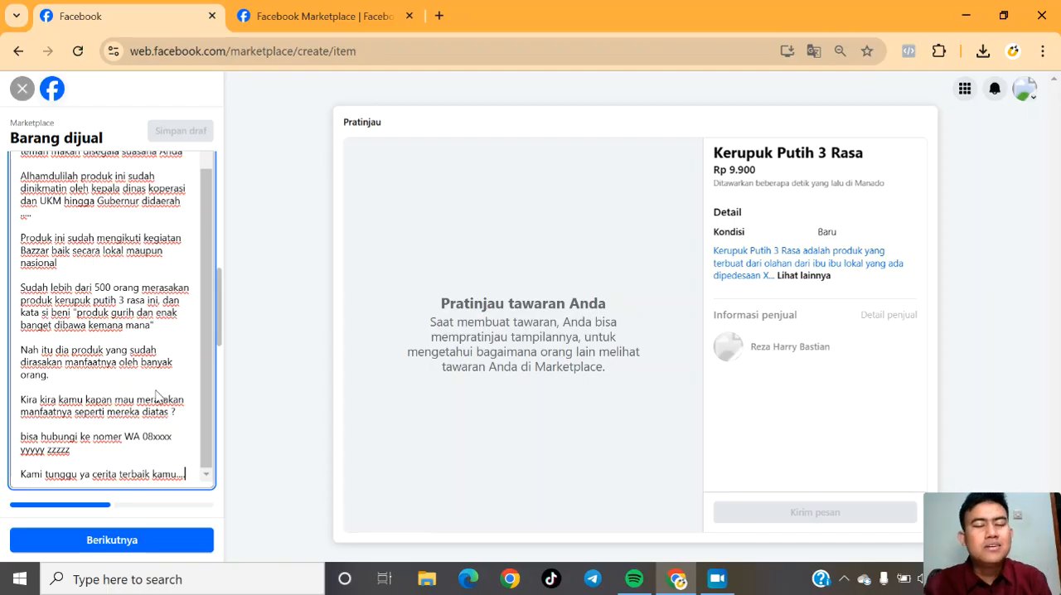
Review the finished description and examine the availability options, leaving the current choice in place.
{"action": "left_click_drag", "start_coordinate": [219, 321], "coordinate": [220, 369]}
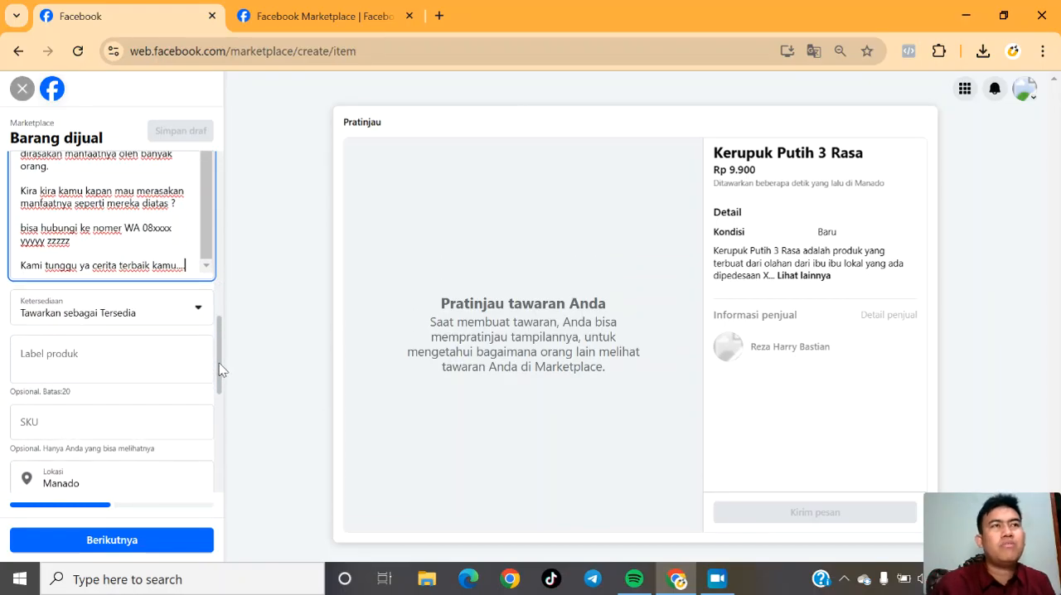
{"action": "left_click_drag", "start_coordinate": [221, 369], "coordinate": [220, 290]}
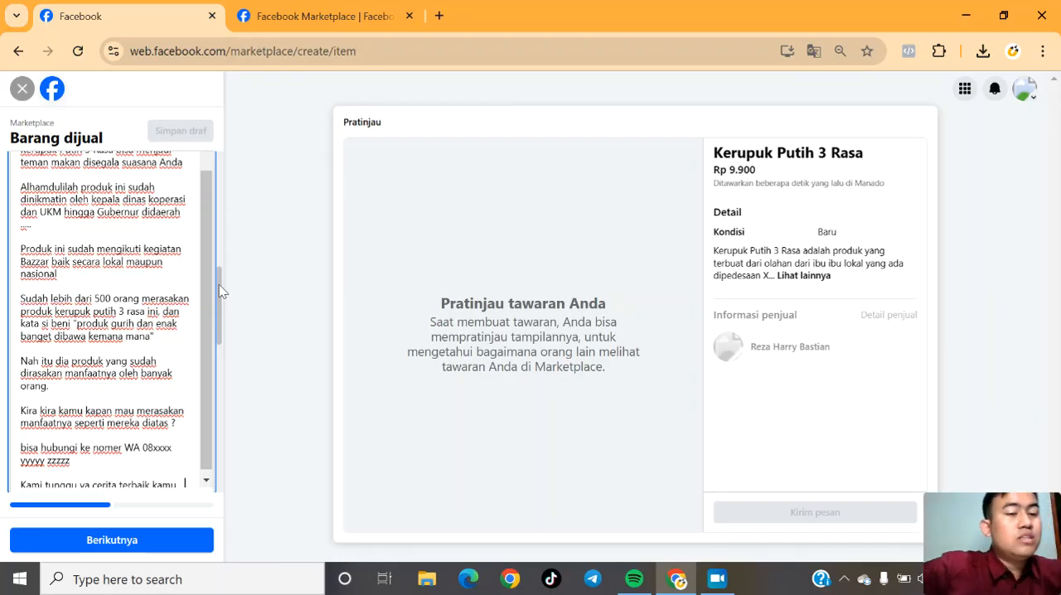
{"action": "left_click_drag", "start_coordinate": [208, 288], "coordinate": [214, 231]}
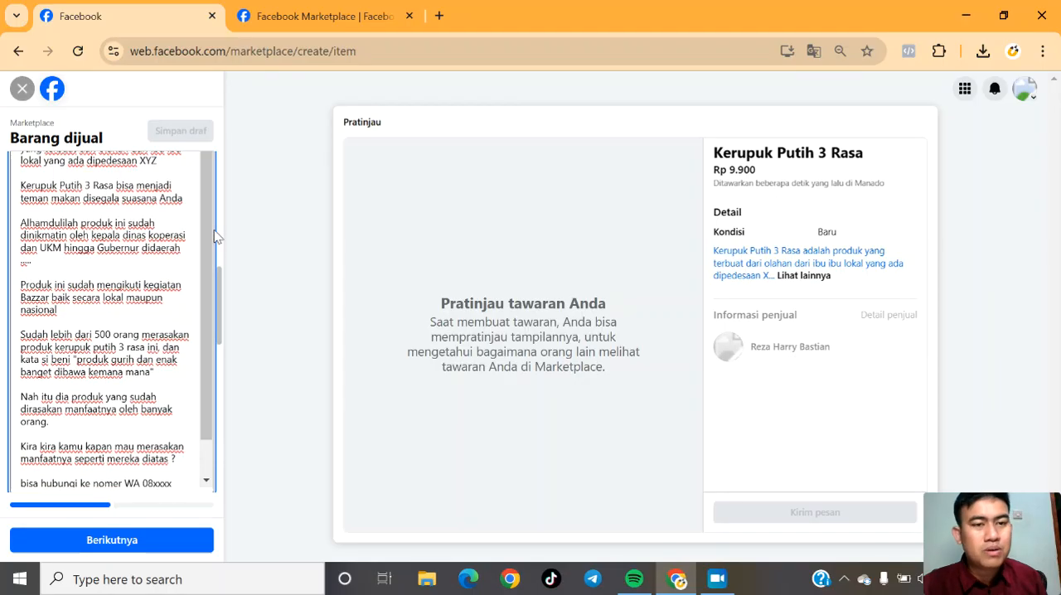
{"action": "left_click_drag", "start_coordinate": [222, 285], "coordinate": [224, 331]}
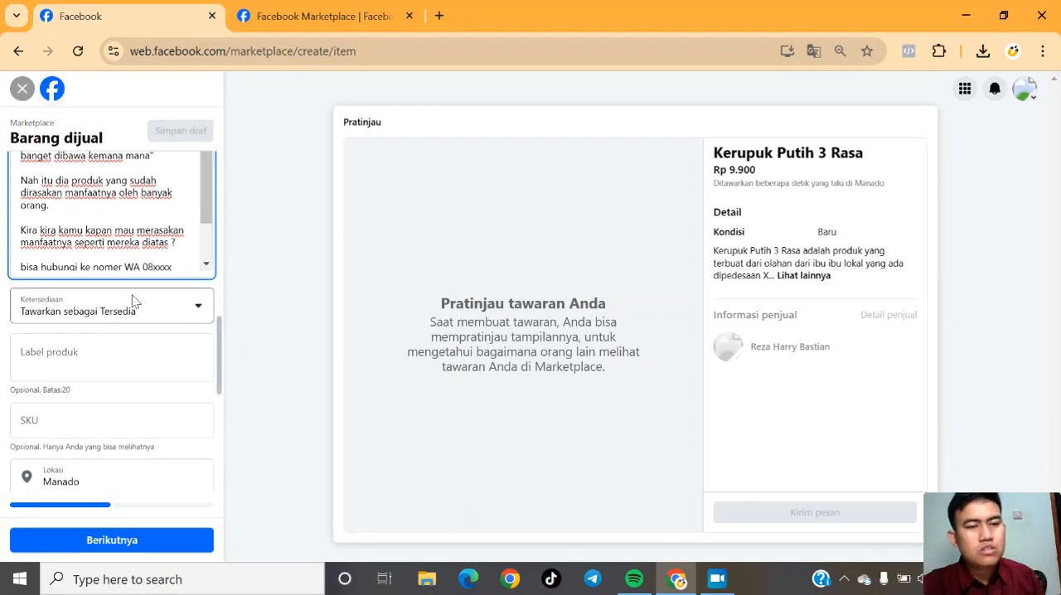
{"action": "left_click", "coordinate": [189, 311]}
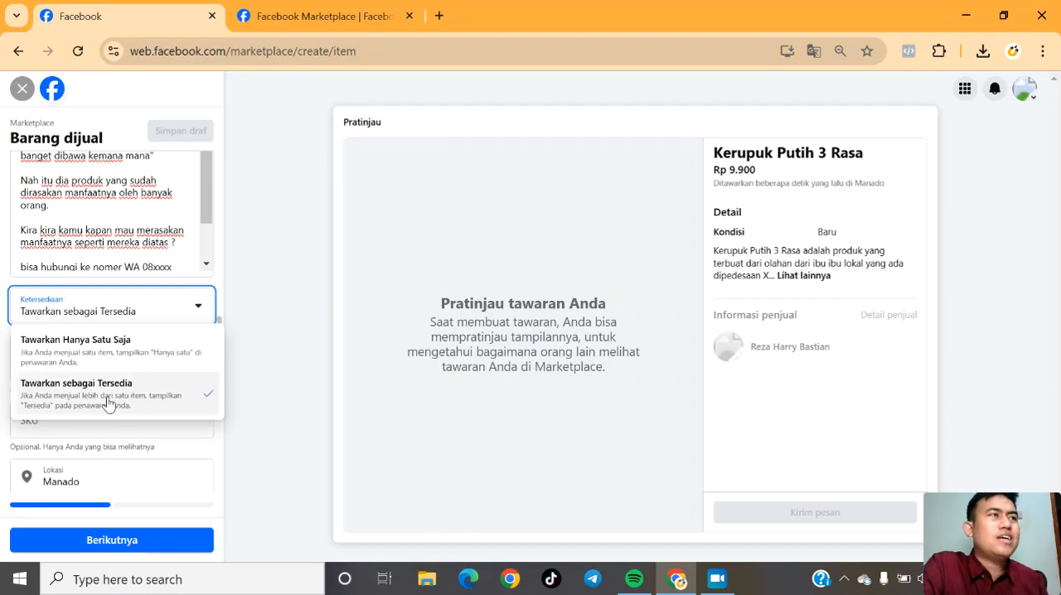
{"action": "left_click", "coordinate": [247, 372]}
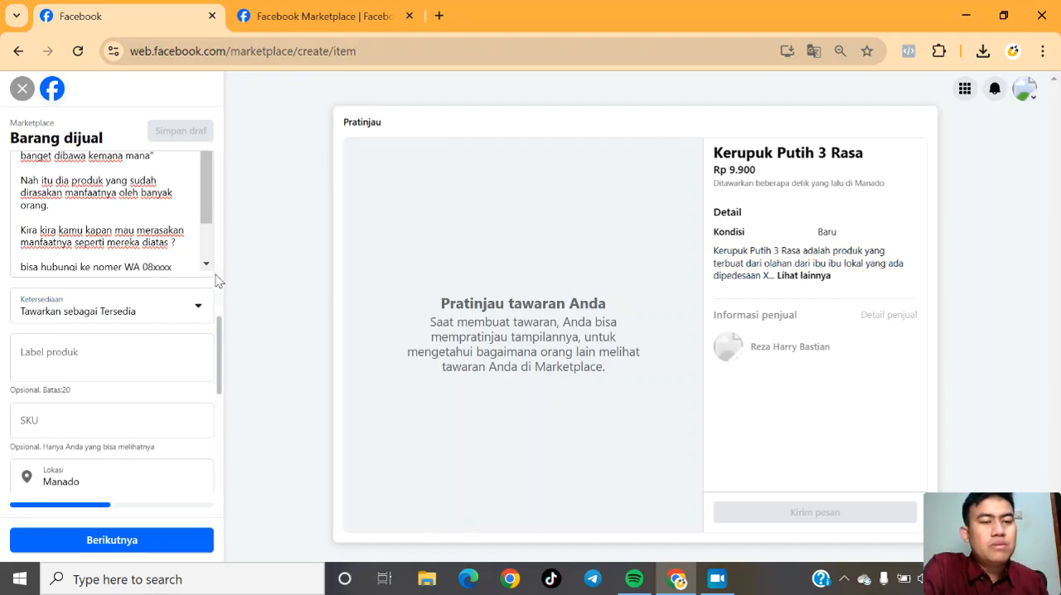
Search for "riau" as the listing's location and choose "Rengat, Riau, Indonesia".
{"action": "left_click_drag", "start_coordinate": [222, 348], "coordinate": [229, 384]}
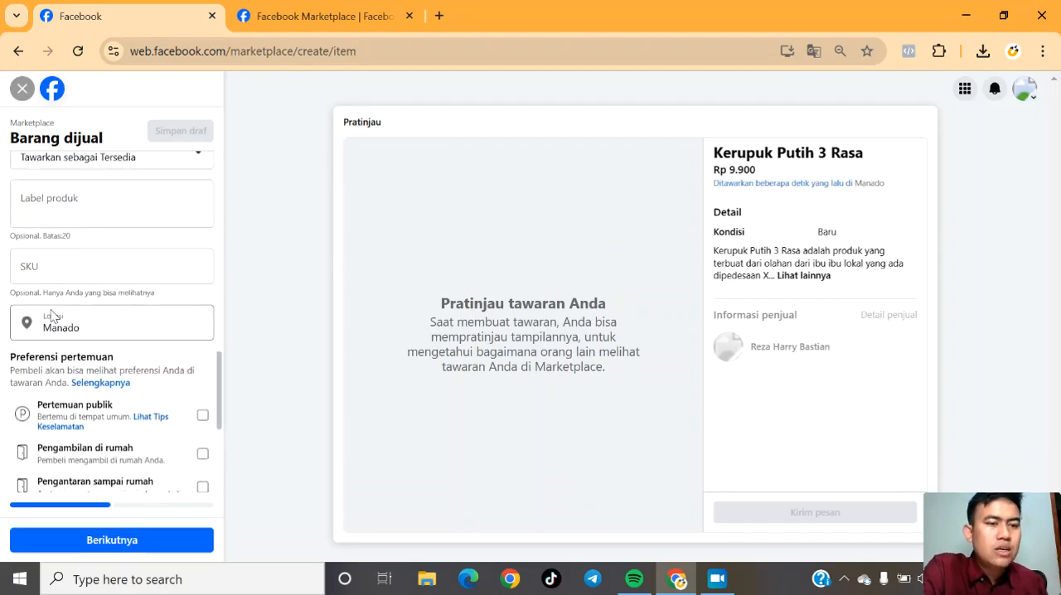
{"action": "double_click", "coordinate": [71, 328]}
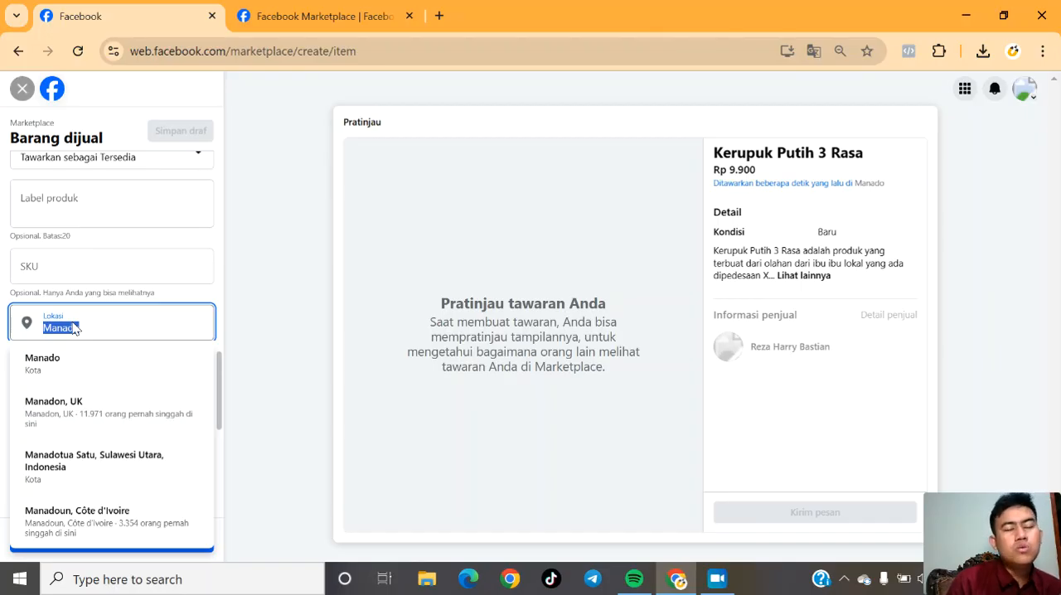
{"action": "type", "text": "riau"}
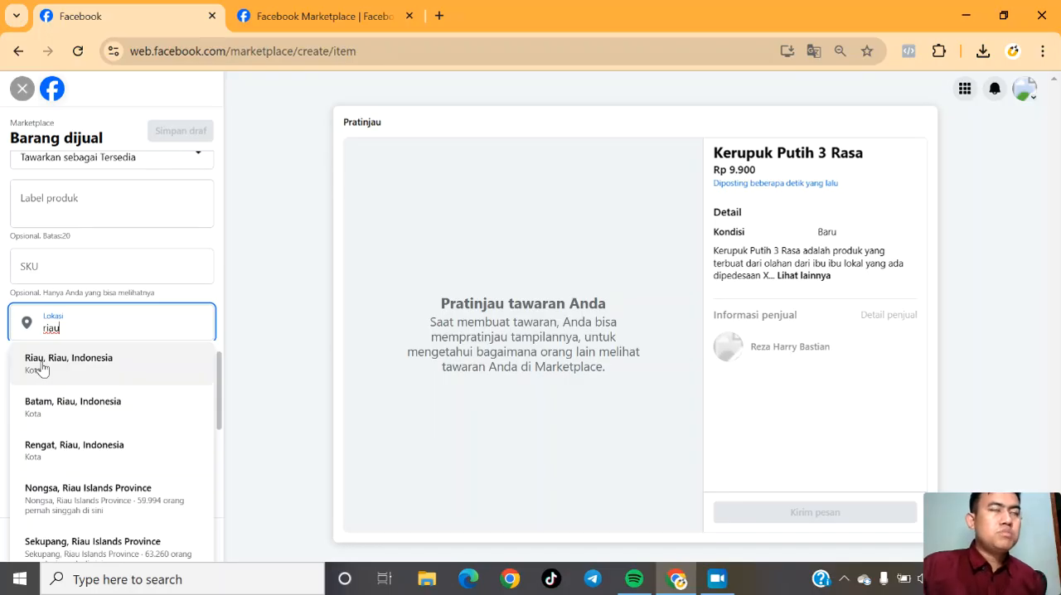
{"action": "left_click", "coordinate": [41, 452]}
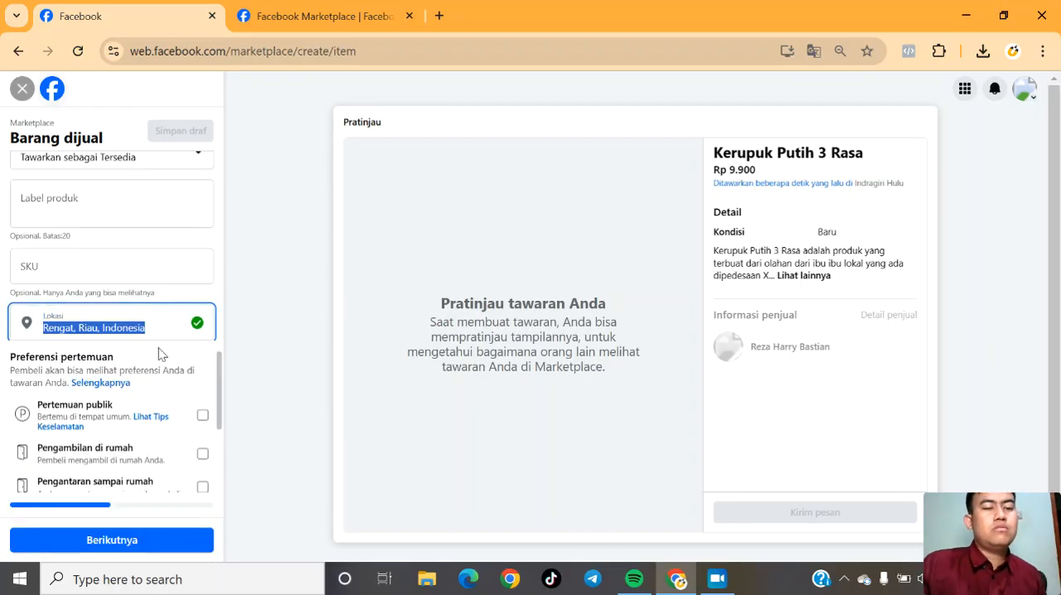
{"action": "left_click", "coordinate": [150, 327]}
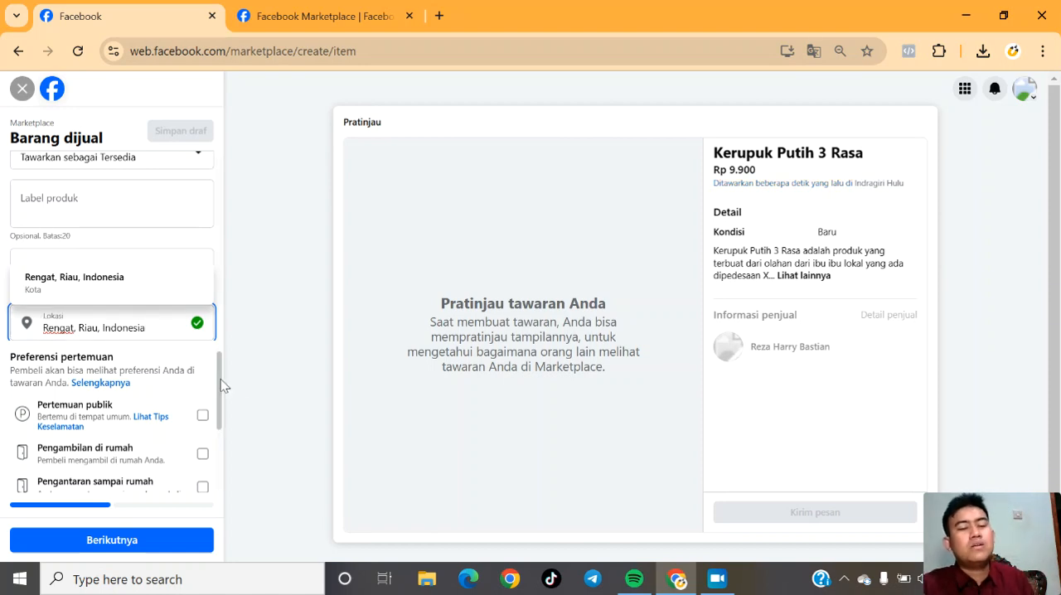
Examine the meeting preferences and the option to promote the listing after publishing.
{"action": "left_click_drag", "start_coordinate": [220, 387], "coordinate": [219, 419]}
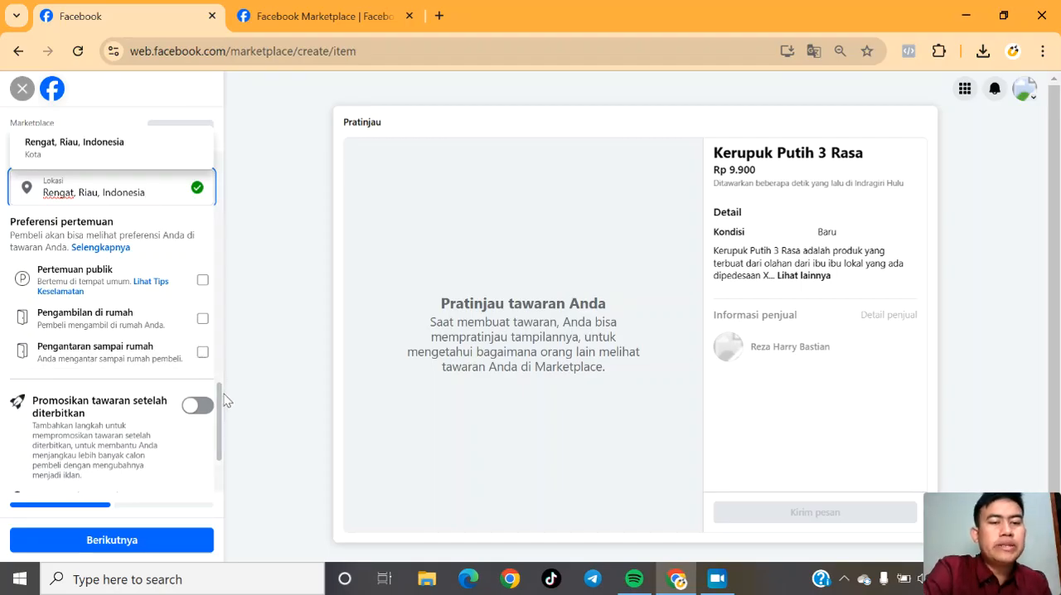
{"action": "mouse_move", "coordinate": [218, 403]}
{"action": "left_mouse_down"}
{"action": "mouse_move", "coordinate": [220, 369]}
{"action": "mouse_move", "coordinate": [229, 406]}
{"action": "mouse_move", "coordinate": [218, 364]}
{"action": "mouse_move", "coordinate": [222, 425]}
{"action": "mouse_move", "coordinate": [222, 386]}
{"action": "left_mouse_up"}
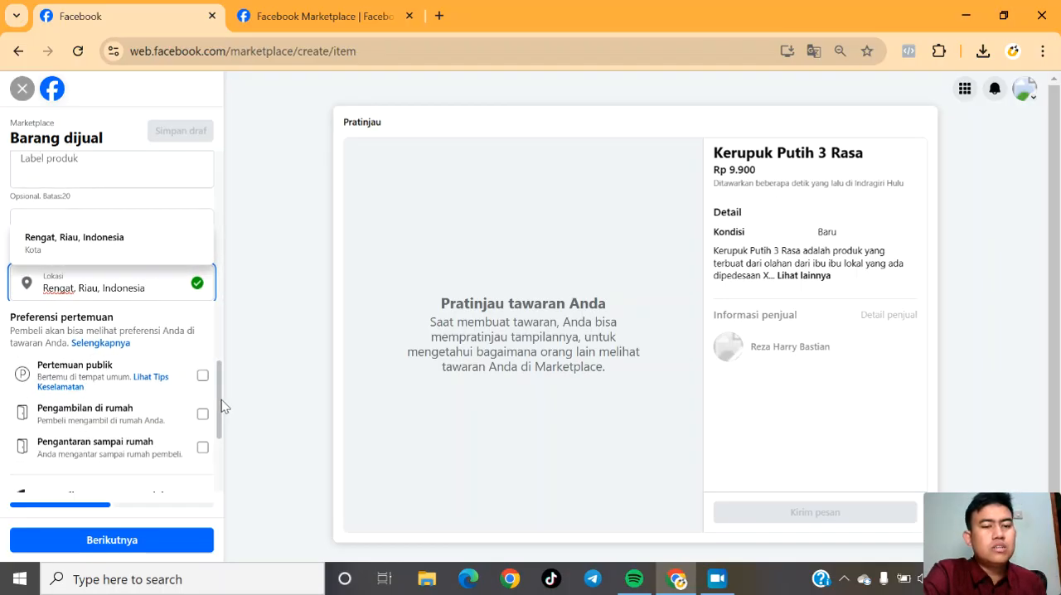
{"action": "mouse_move", "coordinate": [221, 405]}
{"action": "left_mouse_down"}
{"action": "mouse_move", "coordinate": [222, 390]}
{"action": "mouse_move", "coordinate": [221, 402]}
{"action": "left_mouse_up"}
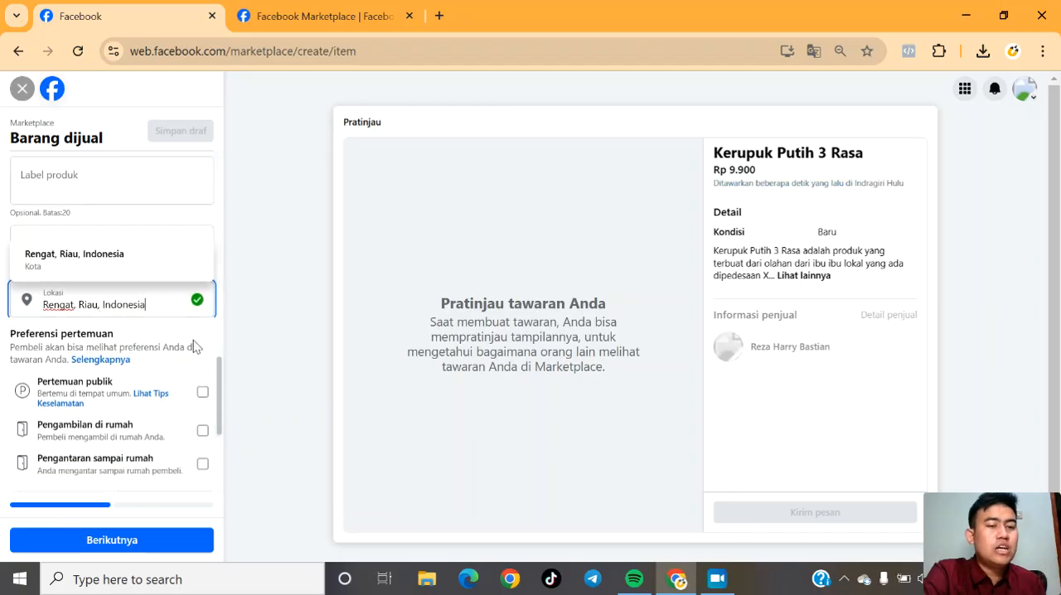
Select "Pengantaran sampai rumah" as the listing's meeting preference.
{"action": "scroll", "coordinate": [232, 416], "scroll_direction": "down", "scroll_amount": 3}
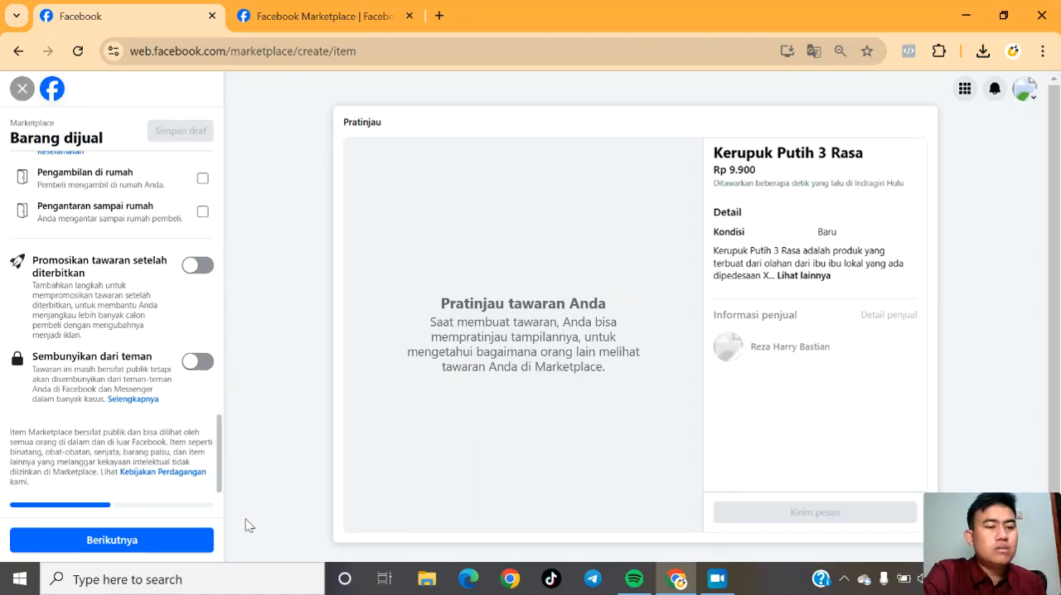
{"action": "left_click_drag", "start_coordinate": [213, 446], "coordinate": [219, 394]}
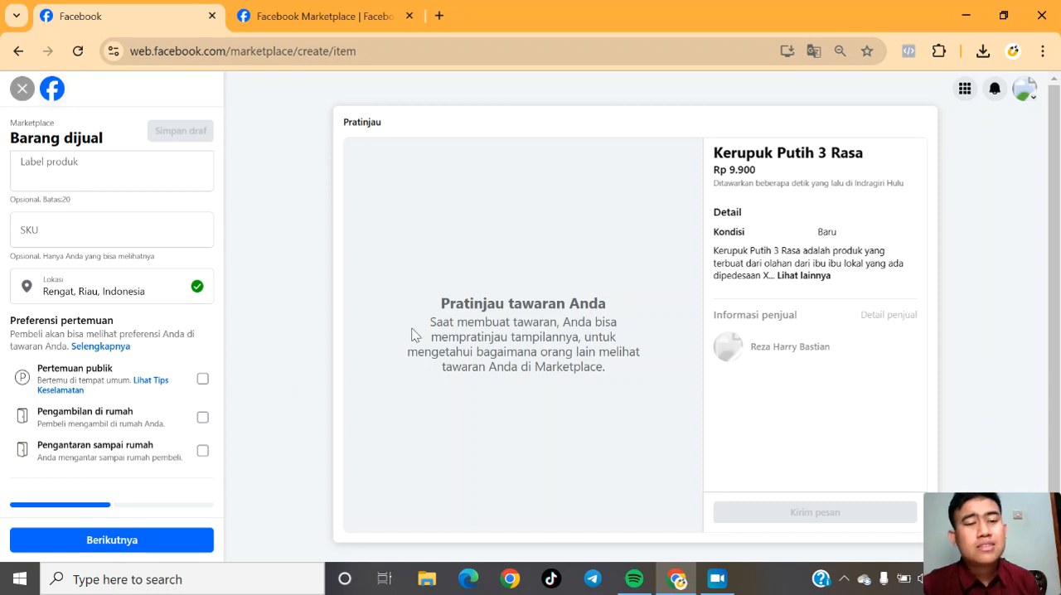
{"action": "left_click", "coordinate": [202, 451]}
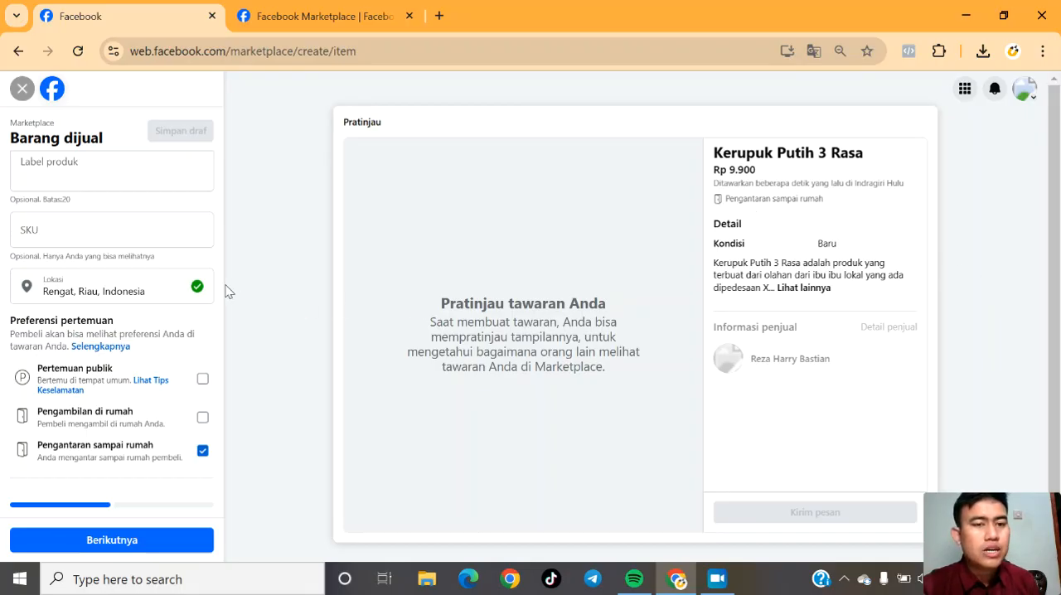
Enable "Promosikan tawaran setelah diterbitkan" and continue to the page for offering the item in more places.
{"action": "left_click_drag", "start_coordinate": [222, 385], "coordinate": [221, 444]}
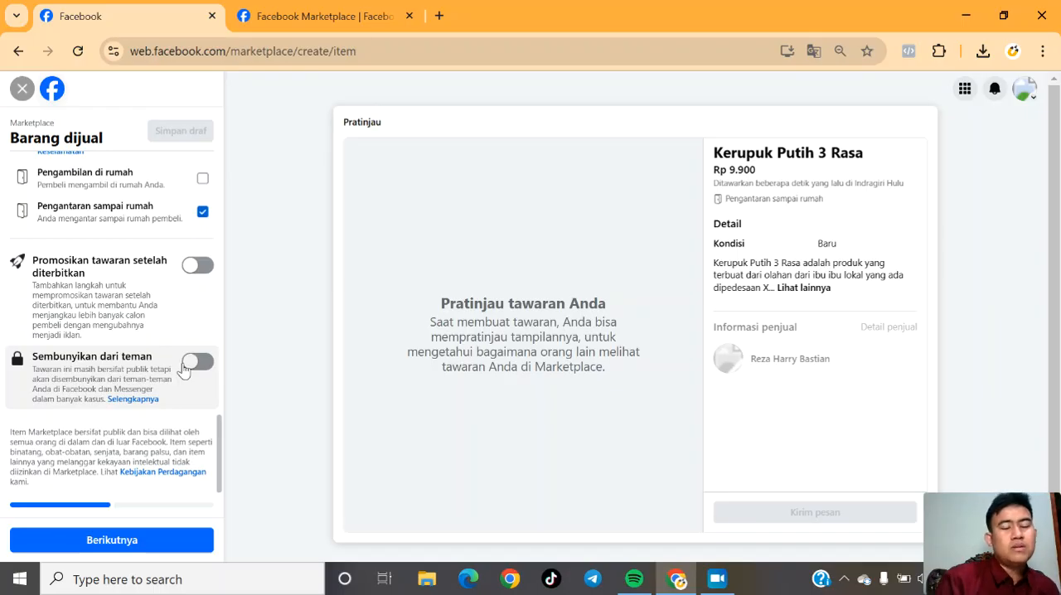
{"action": "left_click", "coordinate": [199, 267]}
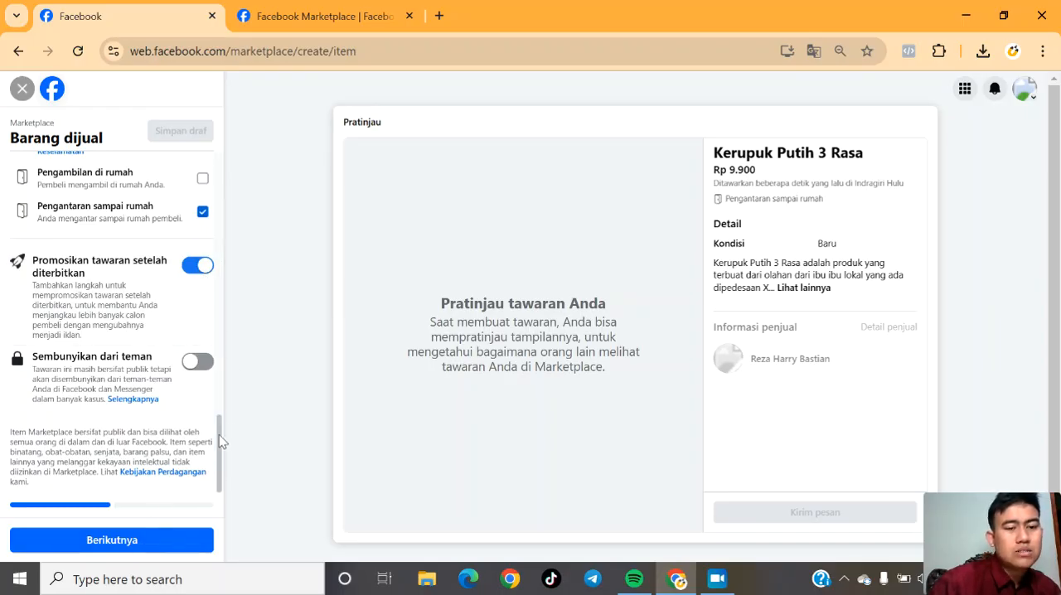
{"action": "left_click", "coordinate": [116, 545]}
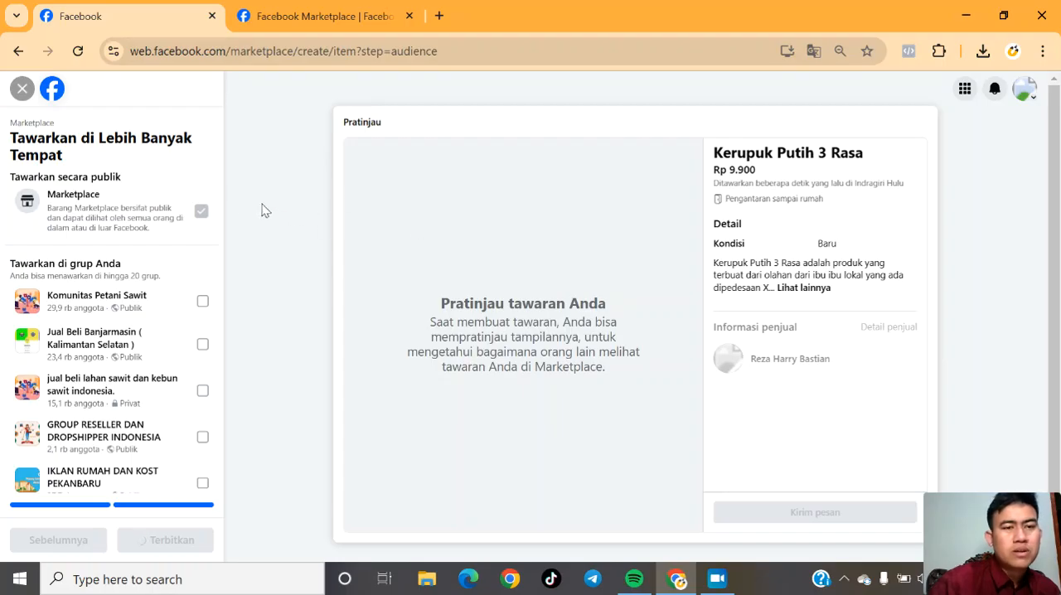
Examine the public Marketplace option and the list of groups where the item can also be offered.
{"action": "left_click_drag", "start_coordinate": [218, 186], "coordinate": [221, 194]}
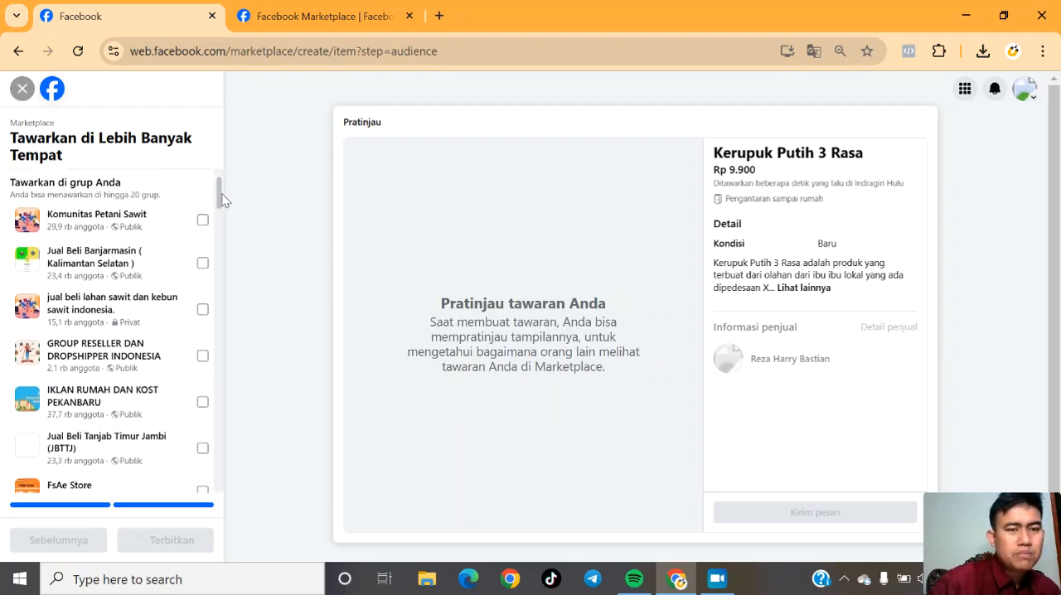
{"action": "scroll", "coordinate": [221, 198], "scroll_direction": "down", "scroll_amount": 1}
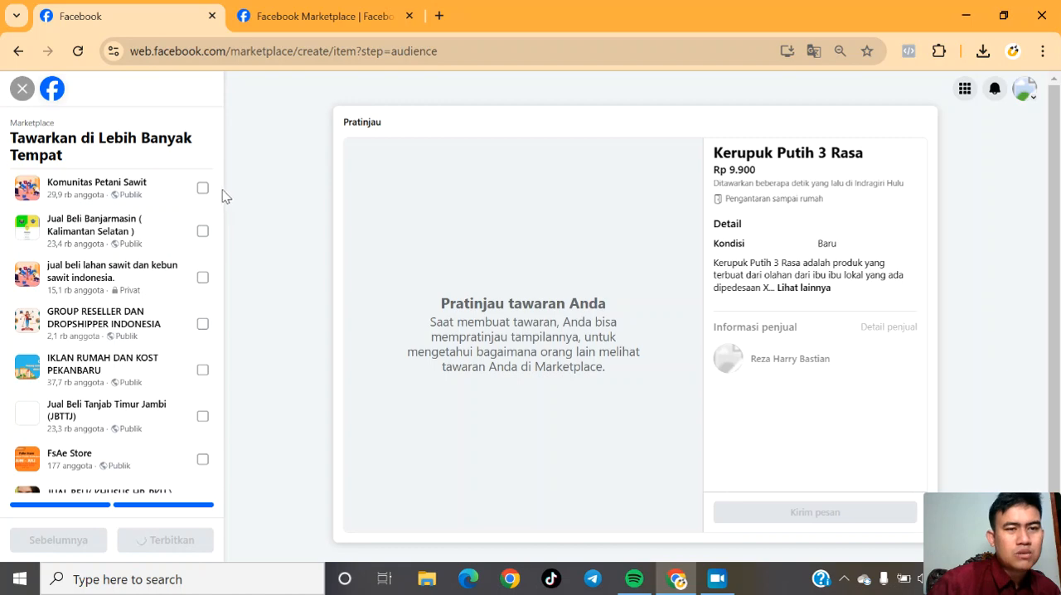
{"action": "left_click_drag", "start_coordinate": [224, 190], "coordinate": [228, 97]}
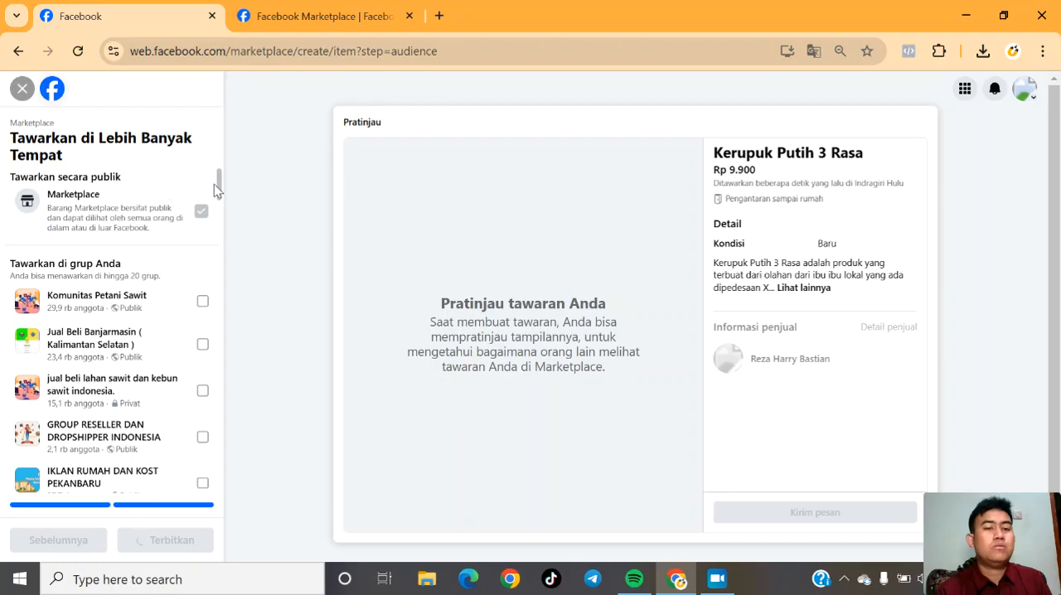
{"action": "left_click_drag", "start_coordinate": [219, 184], "coordinate": [218, 195]}
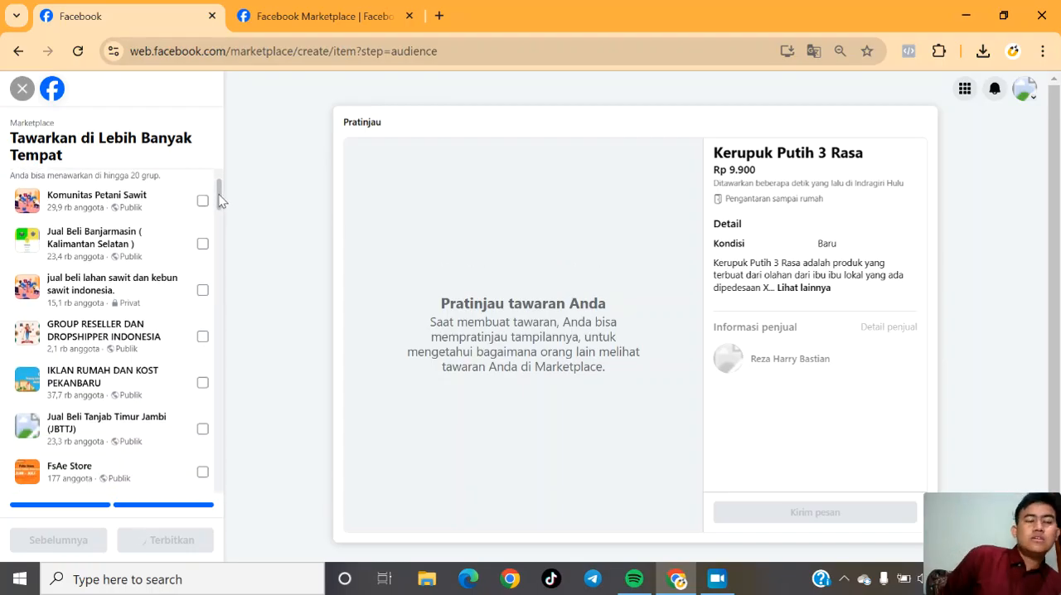
{"action": "left_click_drag", "start_coordinate": [219, 195], "coordinate": [219, 223]}
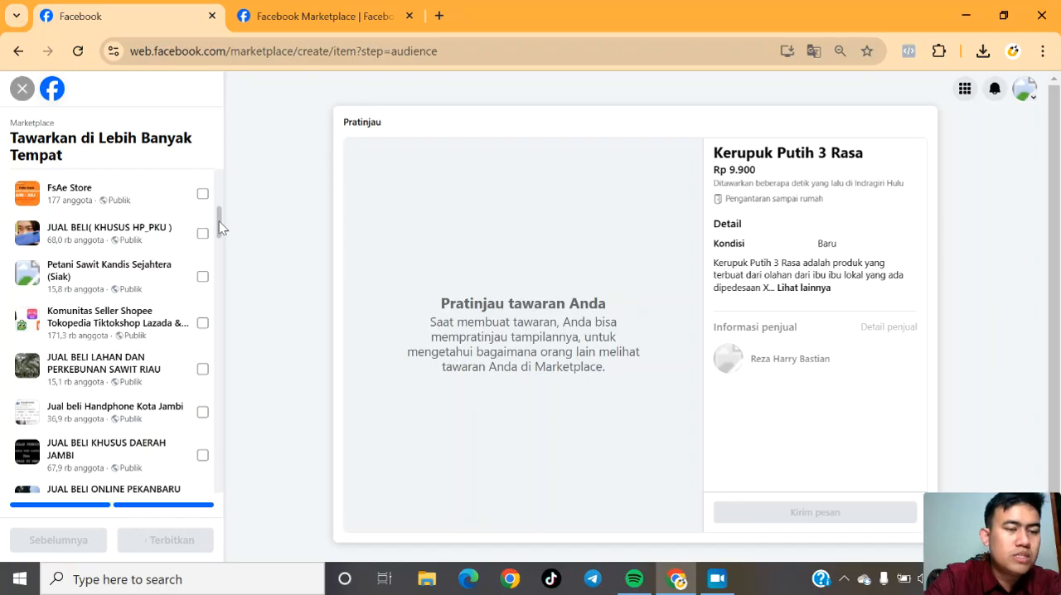
{"action": "left_click_drag", "start_coordinate": [219, 221], "coordinate": [216, 181]}
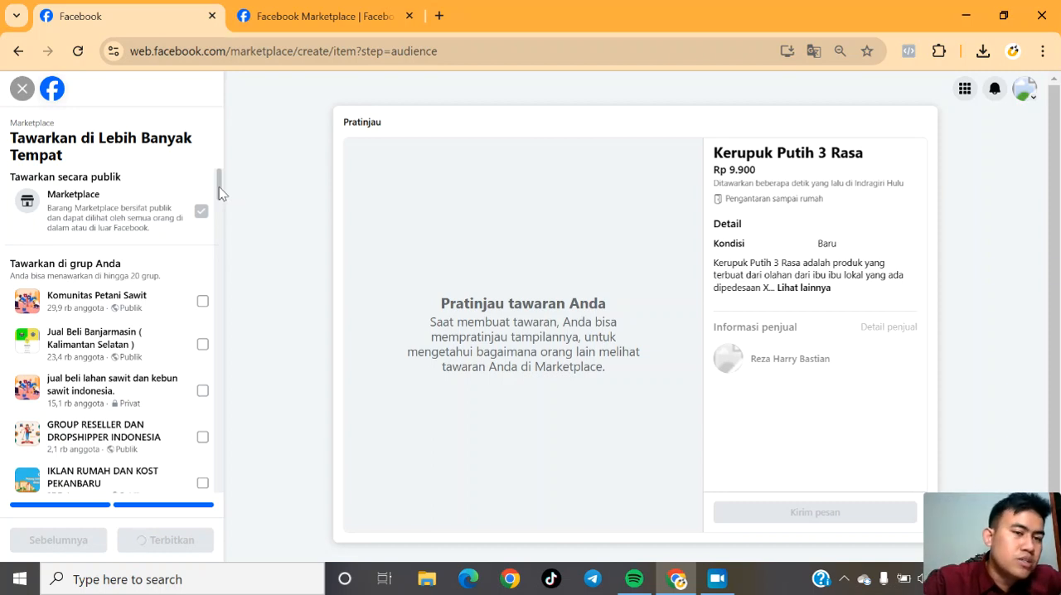
{"action": "mouse_move", "coordinate": [220, 191]}
{"action": "left_mouse_down"}
{"action": "mouse_move", "coordinate": [222, 239]}
{"action": "mouse_move", "coordinate": [226, 180]}
{"action": "left_mouse_up"}
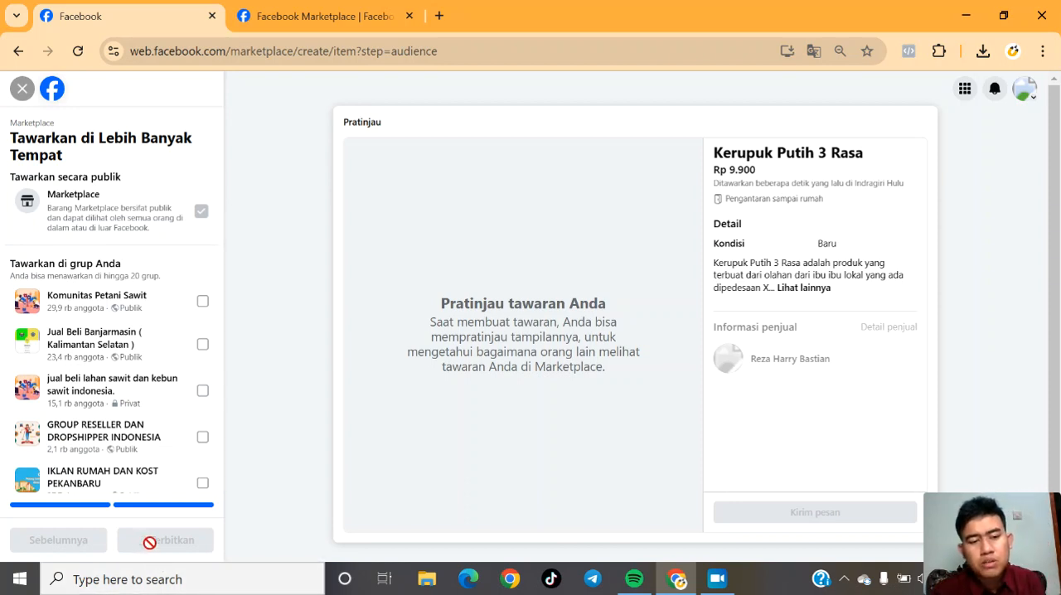
{"action": "mouse_move", "coordinate": [220, 185]}
{"action": "left_mouse_down"}
{"action": "mouse_move", "coordinate": [226, 247]}
{"action": "mouse_move", "coordinate": [212, 178]}
{"action": "left_mouse_up"}
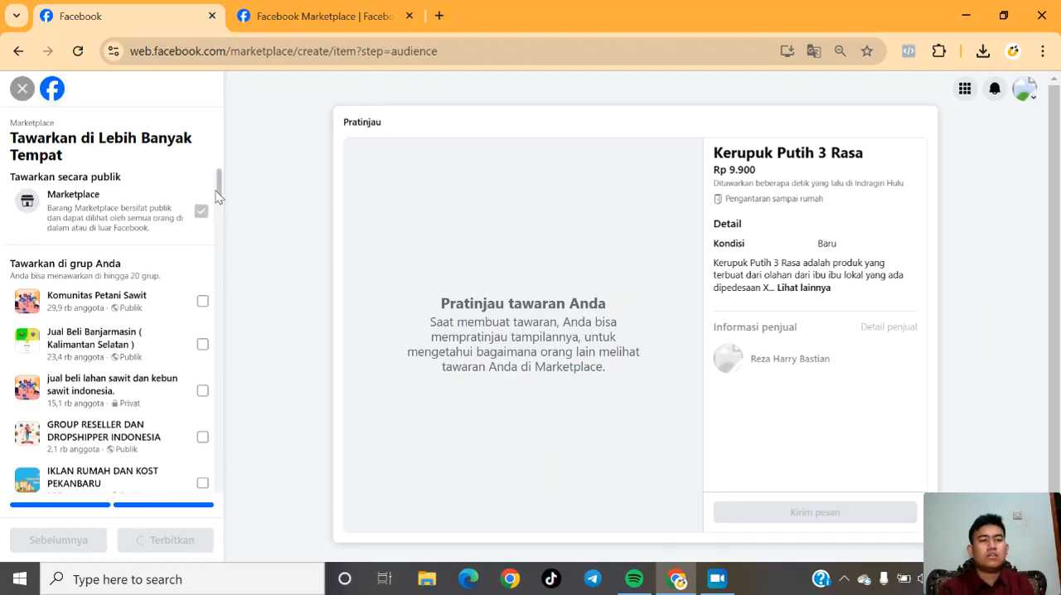
{"action": "left_click_drag", "start_coordinate": [217, 186], "coordinate": [226, 265]}
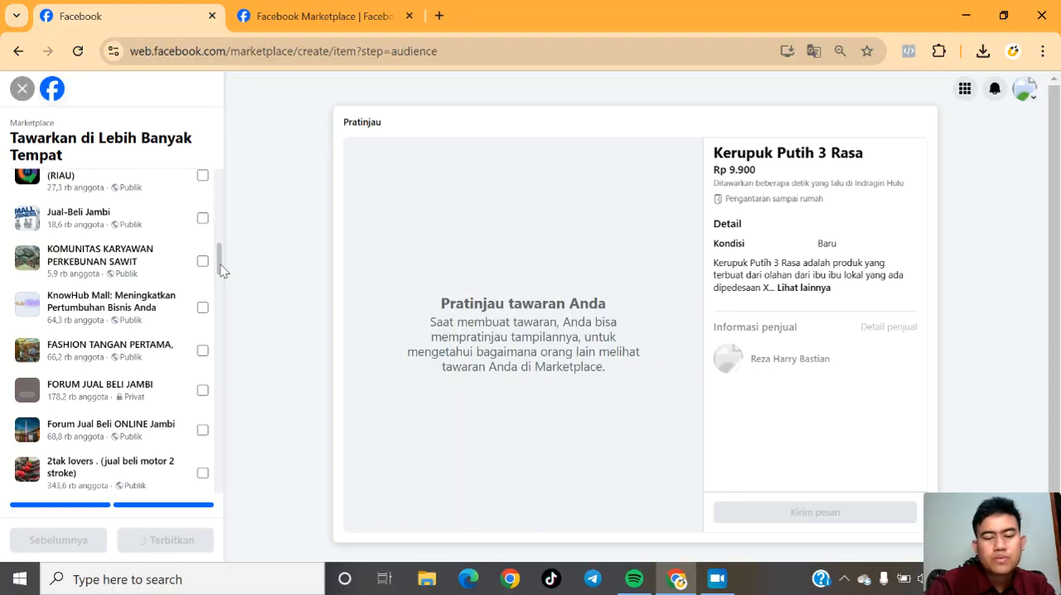
Turn on airplane mode and open the Windows Start menu.
{"action": "key", "text": "XF86RFKill"}
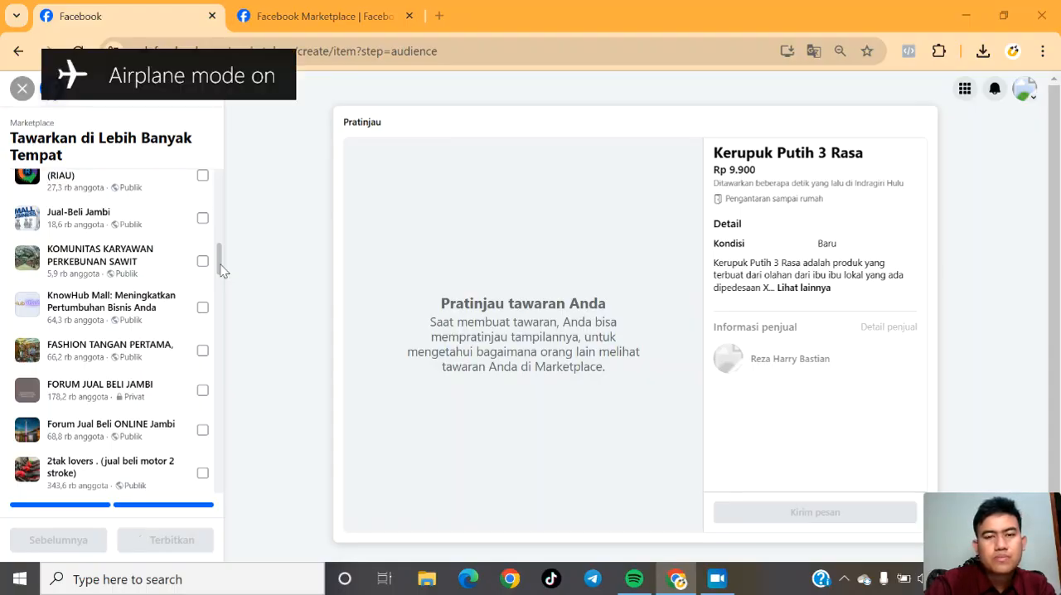
{"action": "key", "text": "super"}
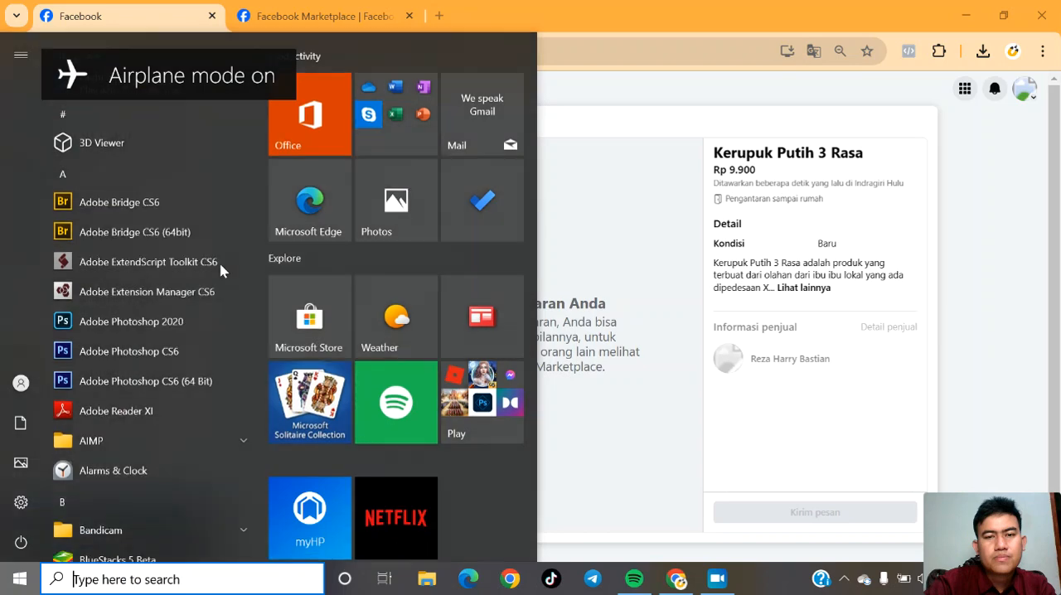